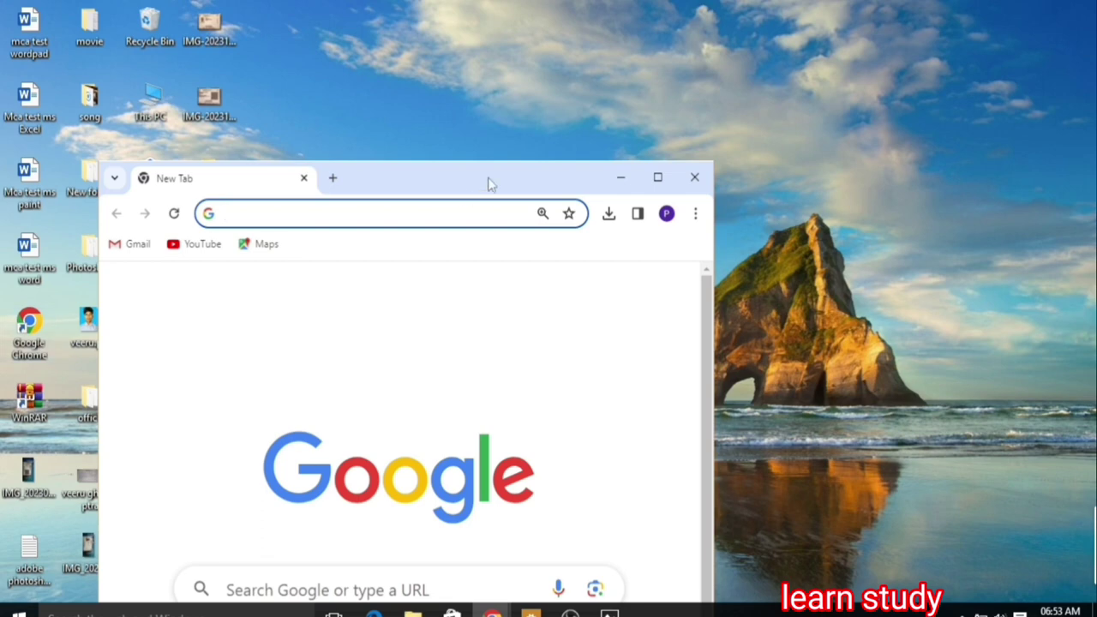
Step: Maximize the Chrome window and search Google for 'passport seva'
click(657, 178)
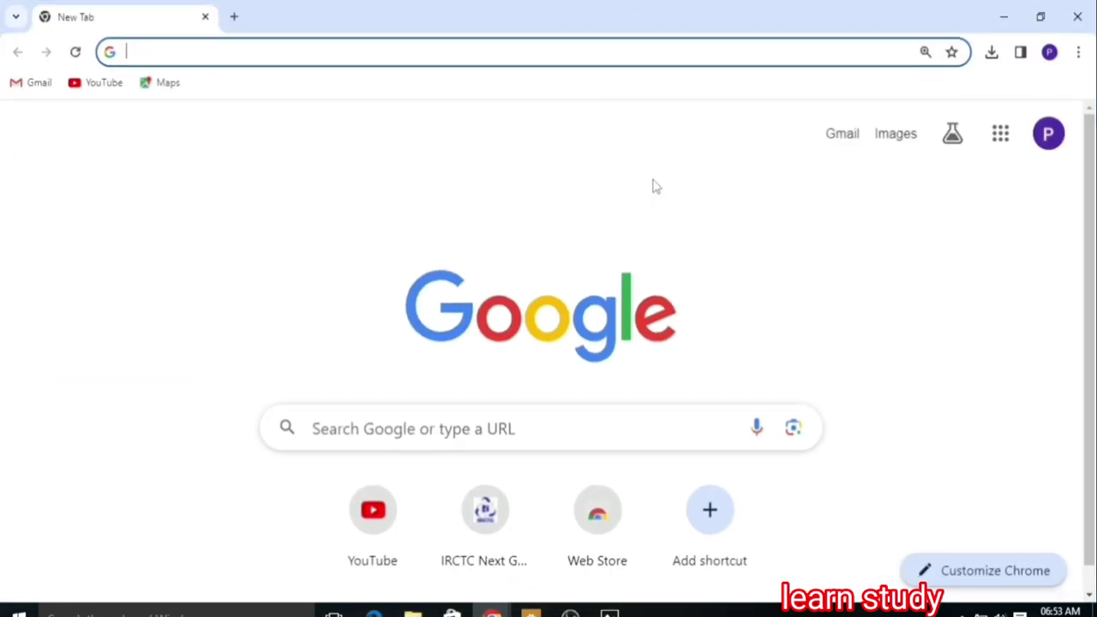
click(363, 428)
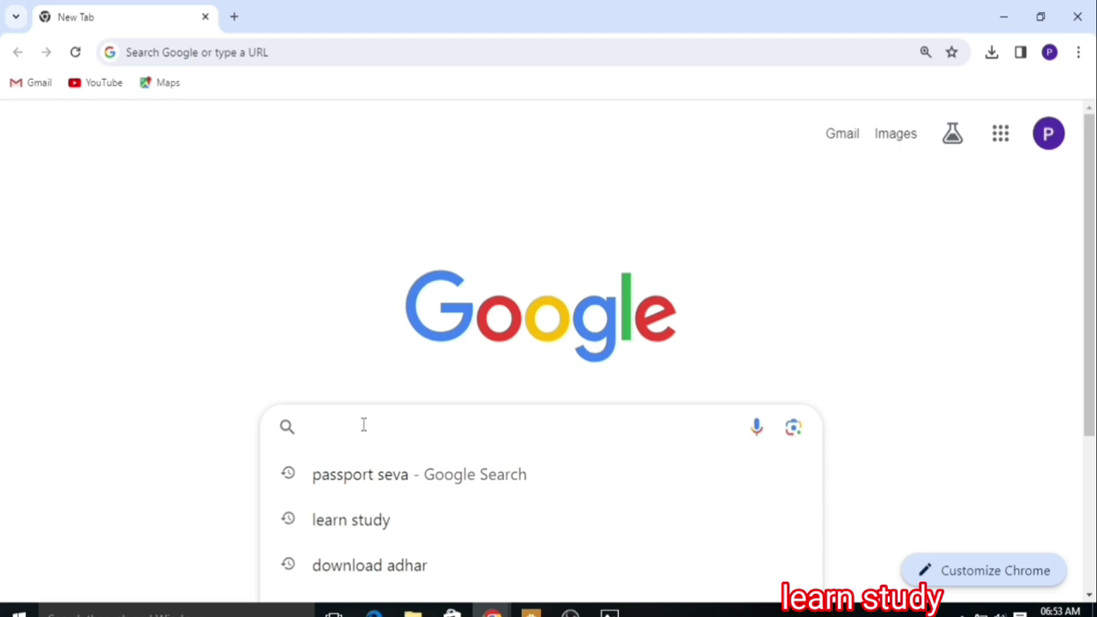
text(p)
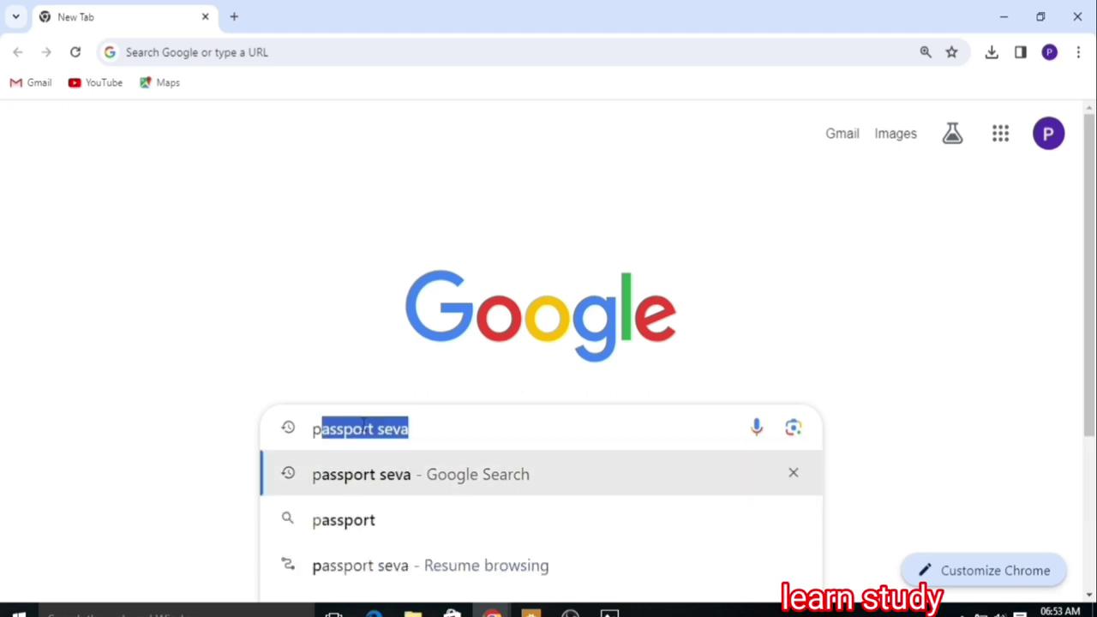
text(ass)
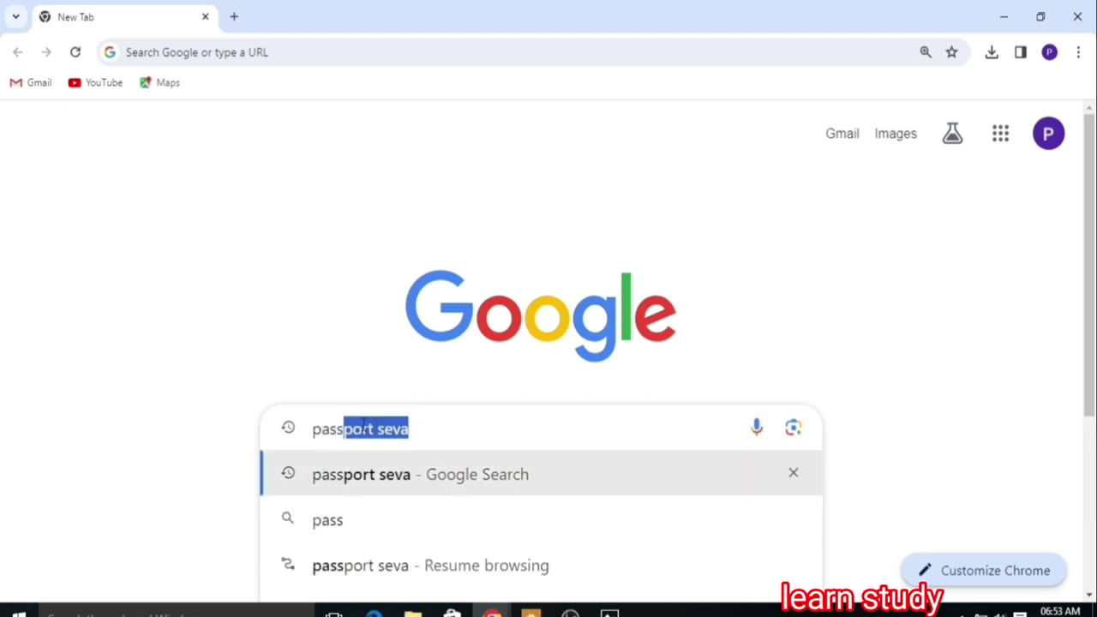
key(Return)
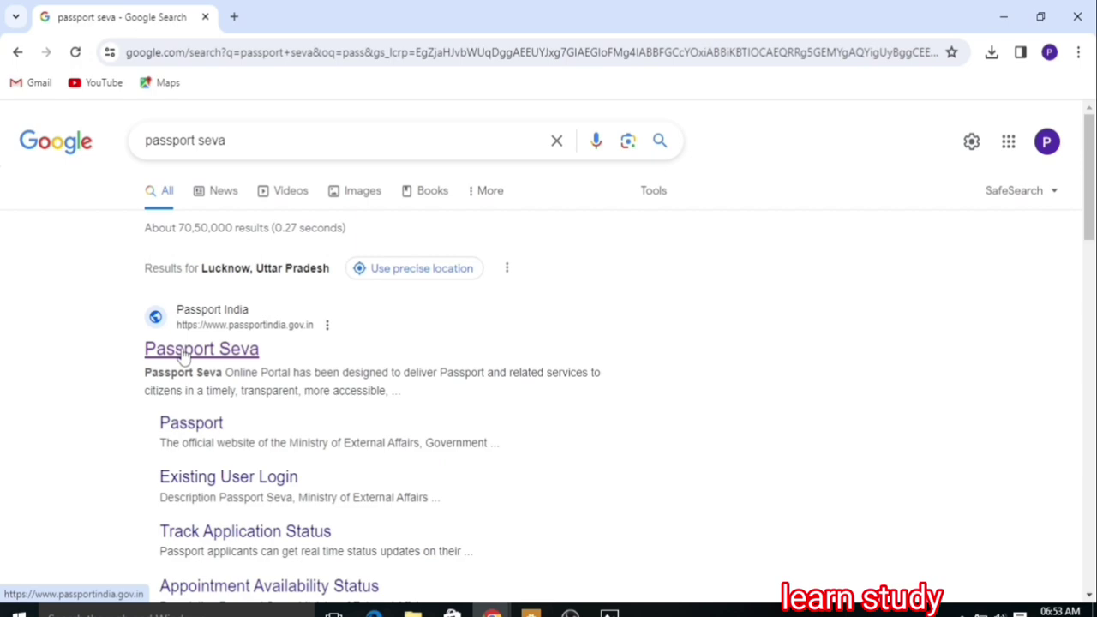
Step: Go to the official Passport Seva portal, close the Tatkaal advisory, and start New User Registration
click(183, 353)
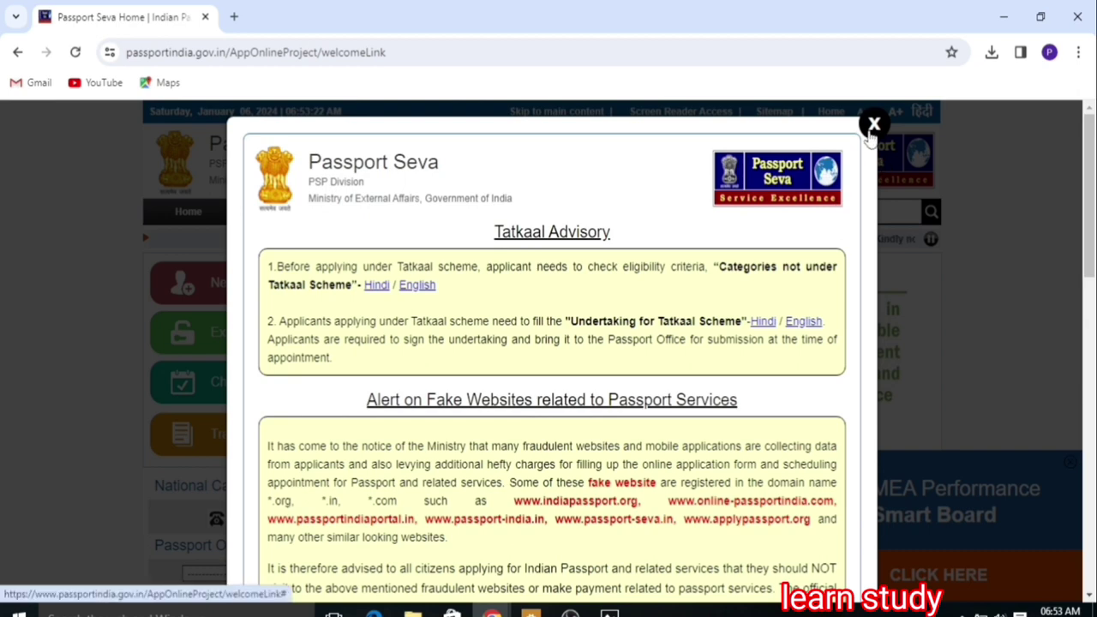
click(874, 125)
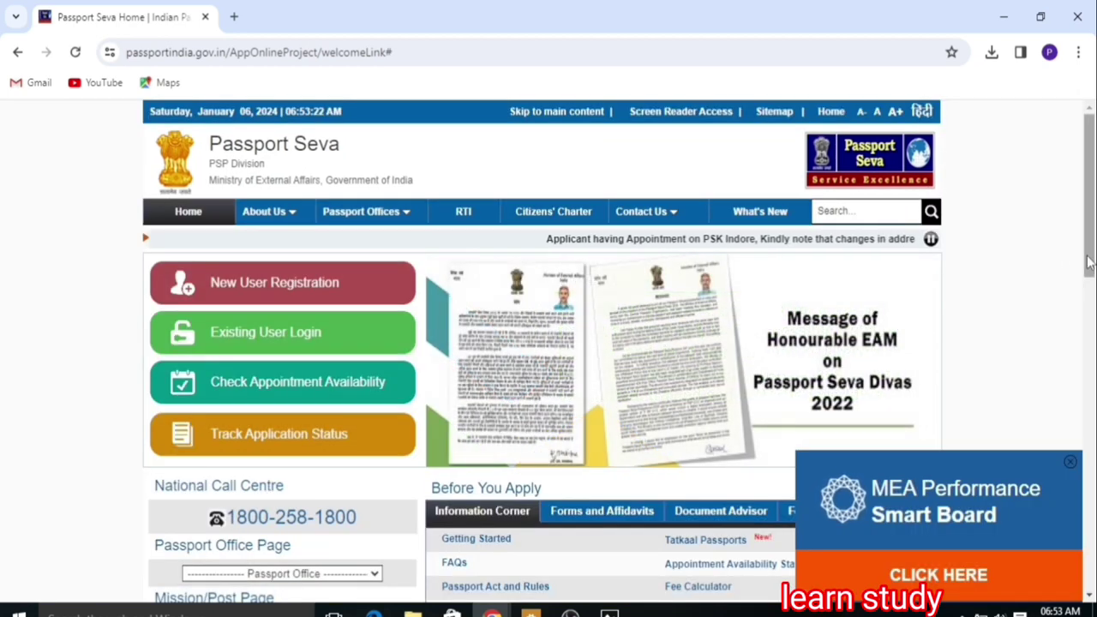
click(288, 291)
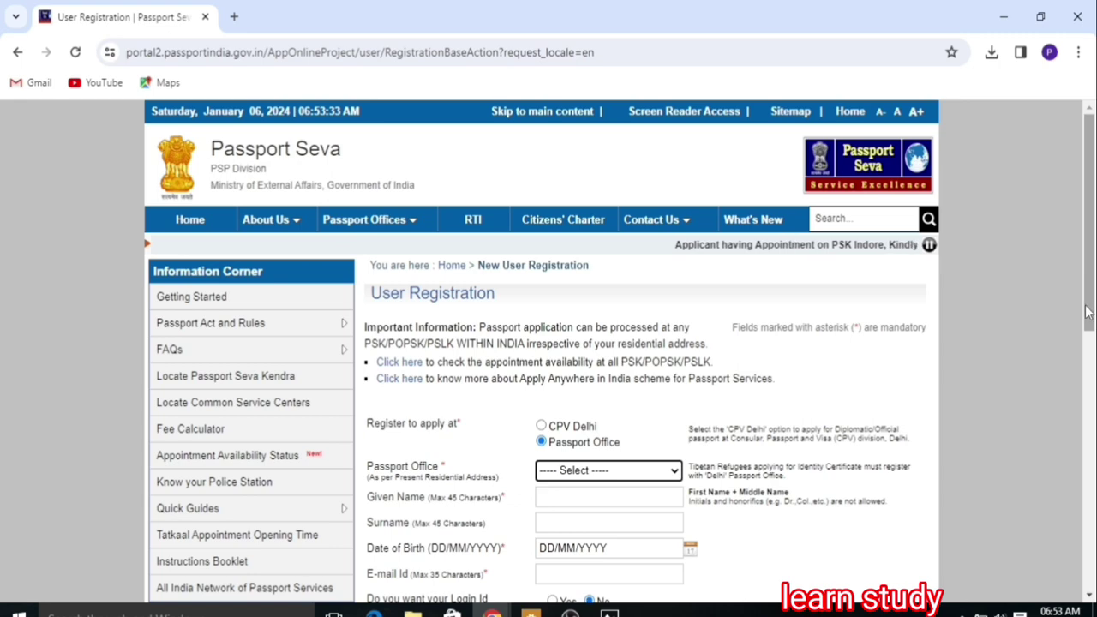
Step: Set the registration's Passport Office to Lucknow
drag(1086, 312, 1089, 444)
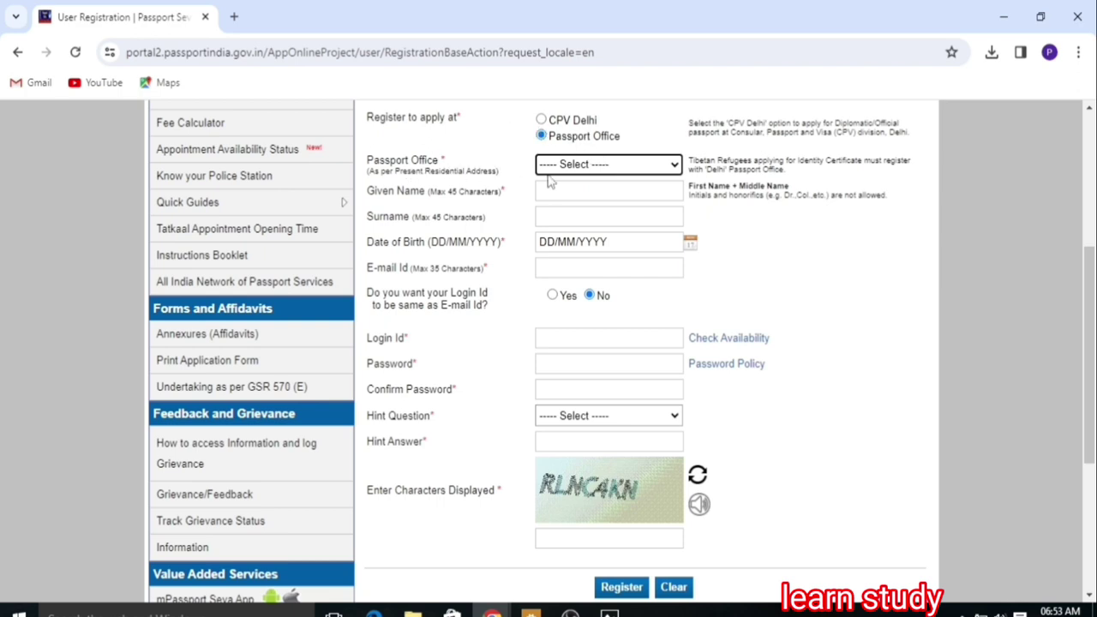
click(586, 168)
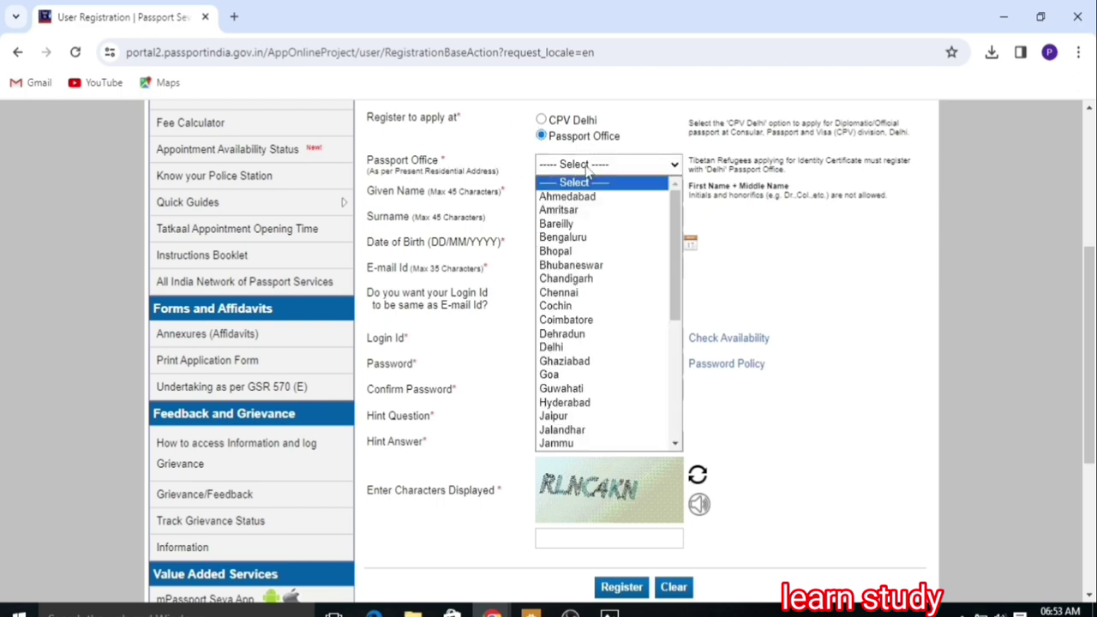
key(l)
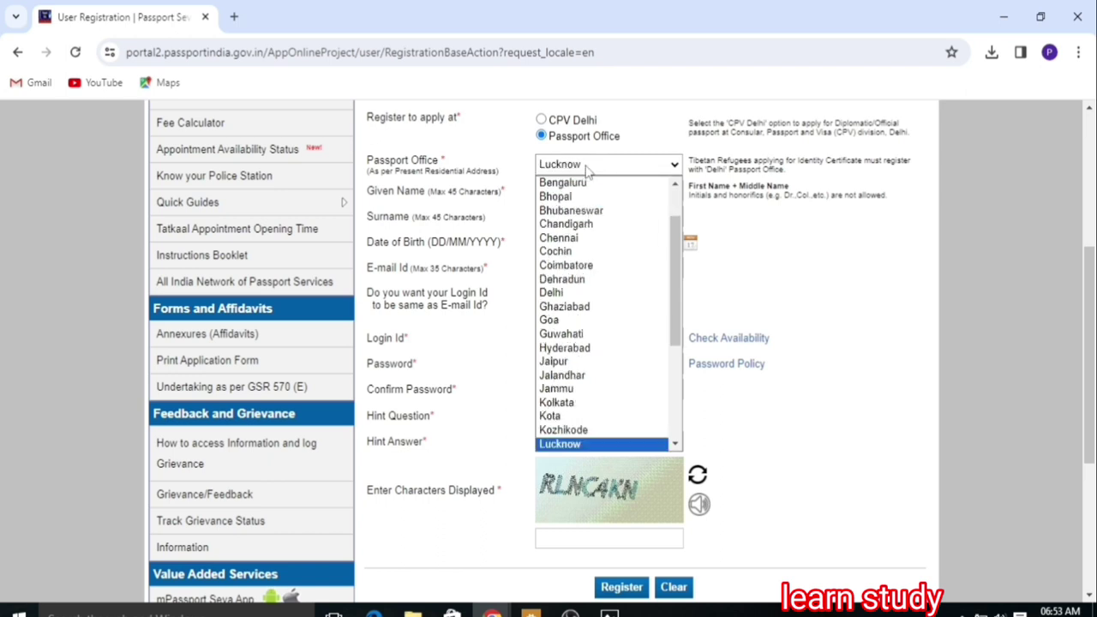
key(Return)
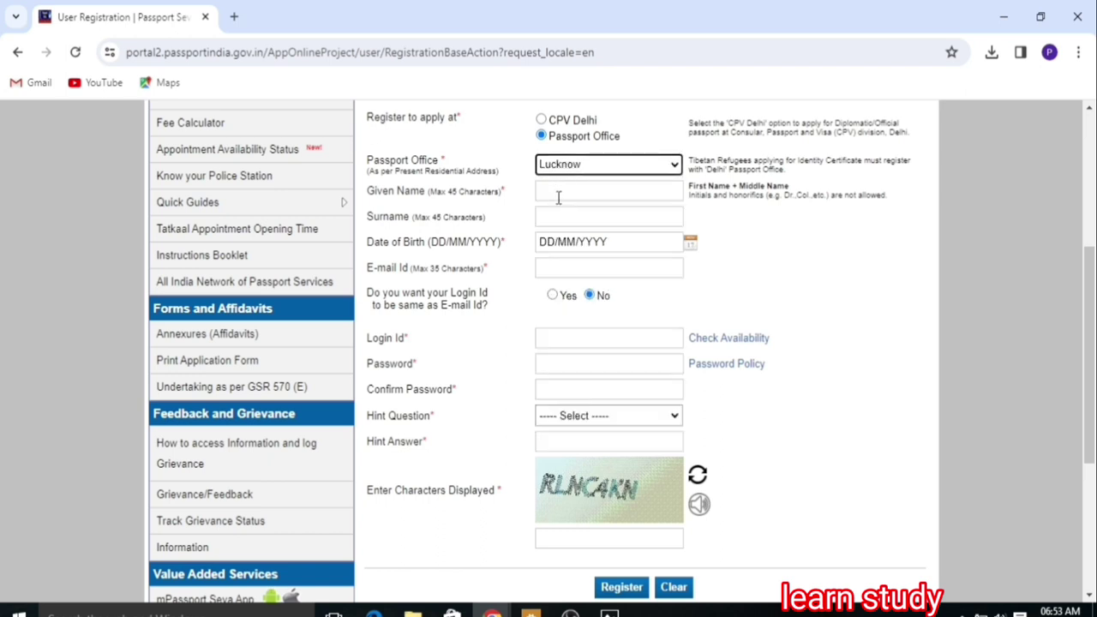
Step: Enter the applicant's given name and fill the surname from the autofill suggestion
click(560, 198)
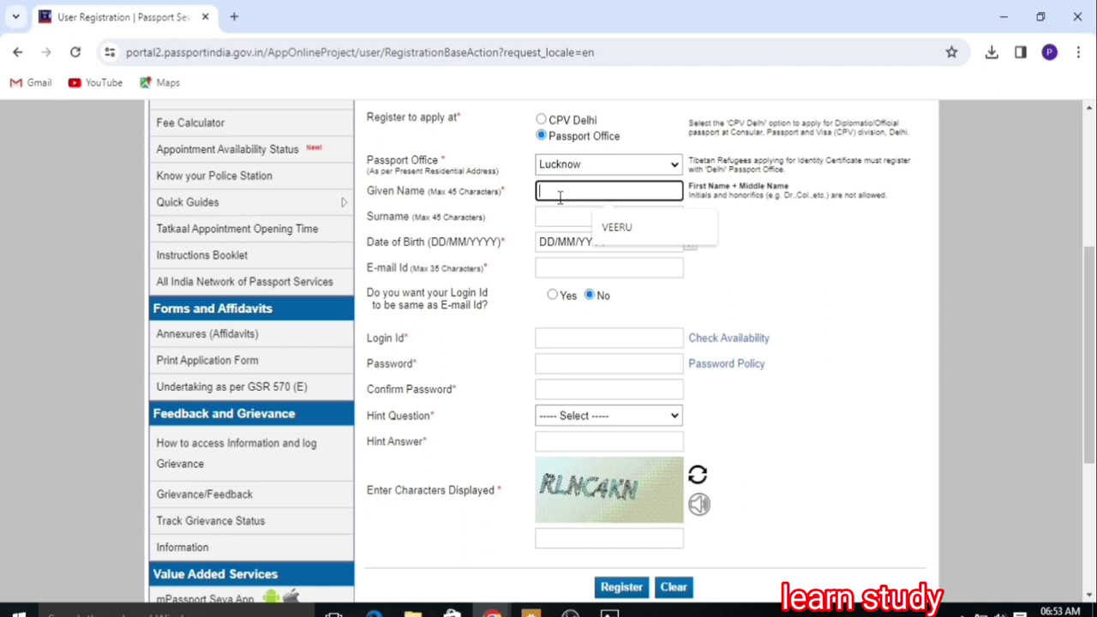
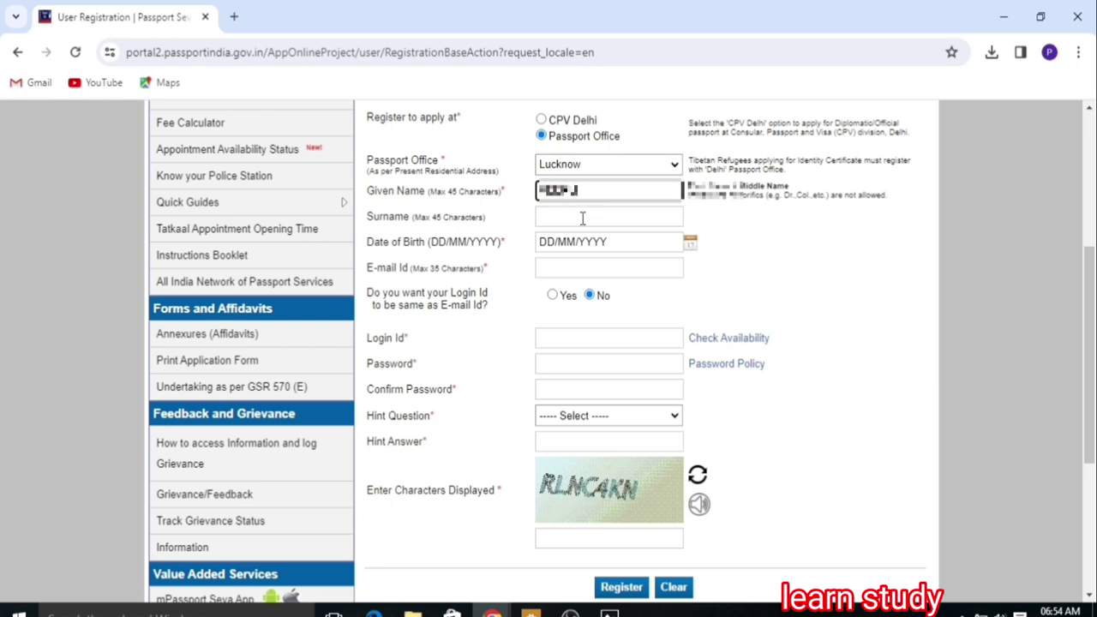
click(582, 218)
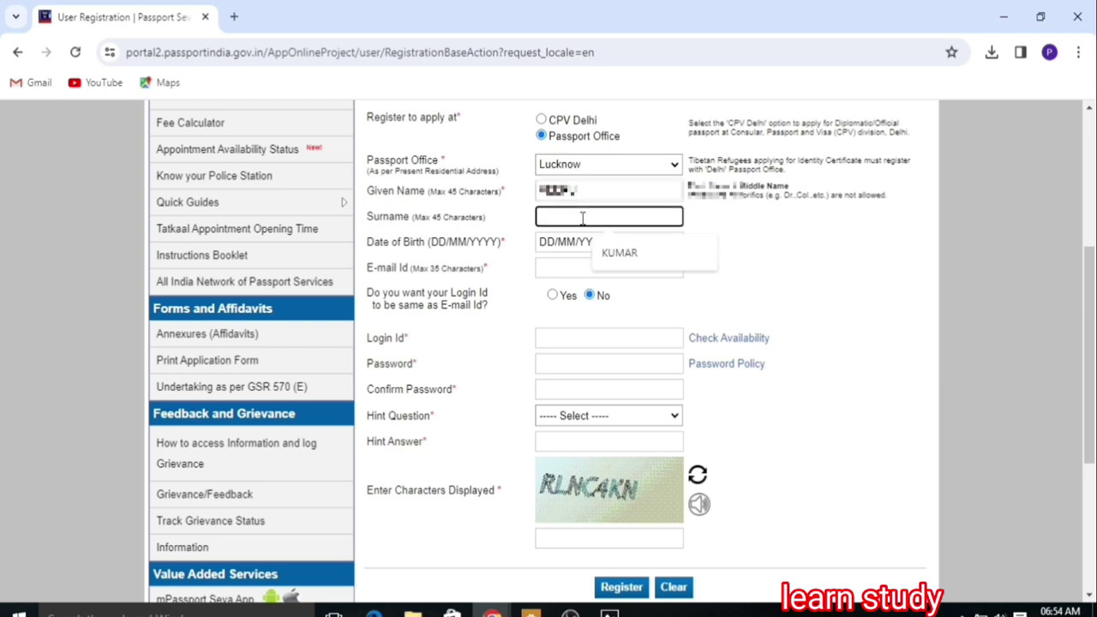
click(619, 253)
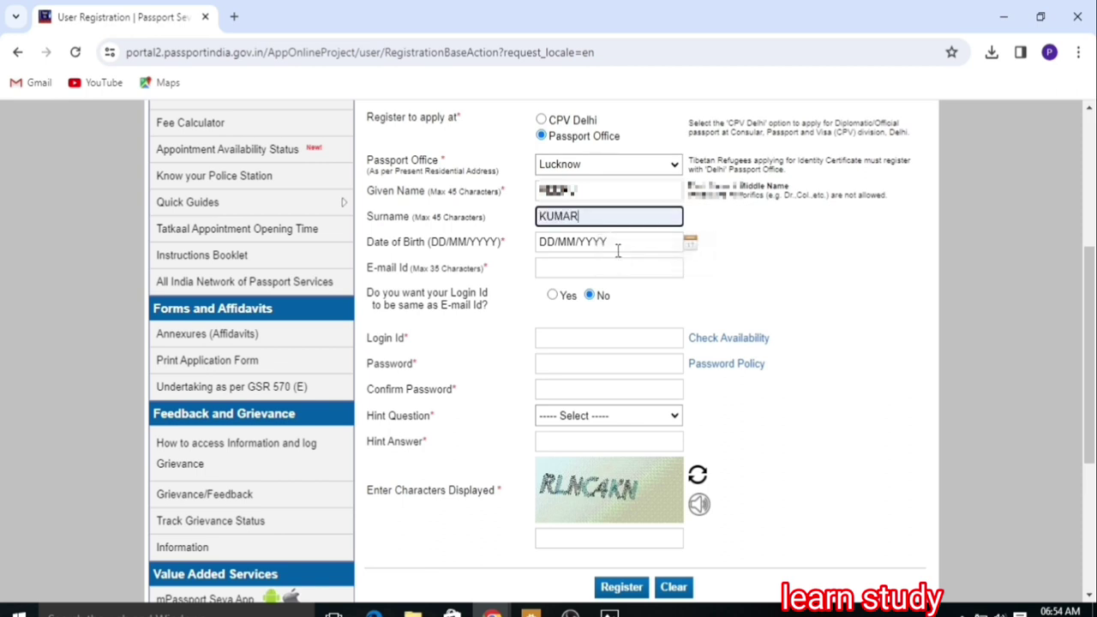
Step: Set the date of birth to 7 April 2000 and fill in the saved e-mail address
click(690, 243)
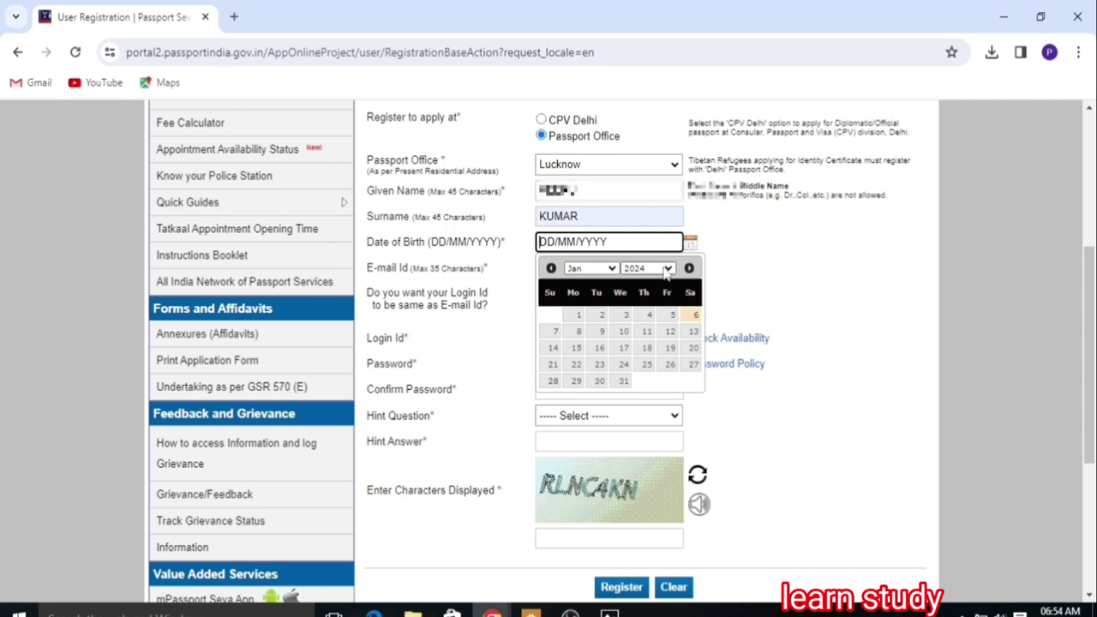
click(666, 271)
click(669, 284)
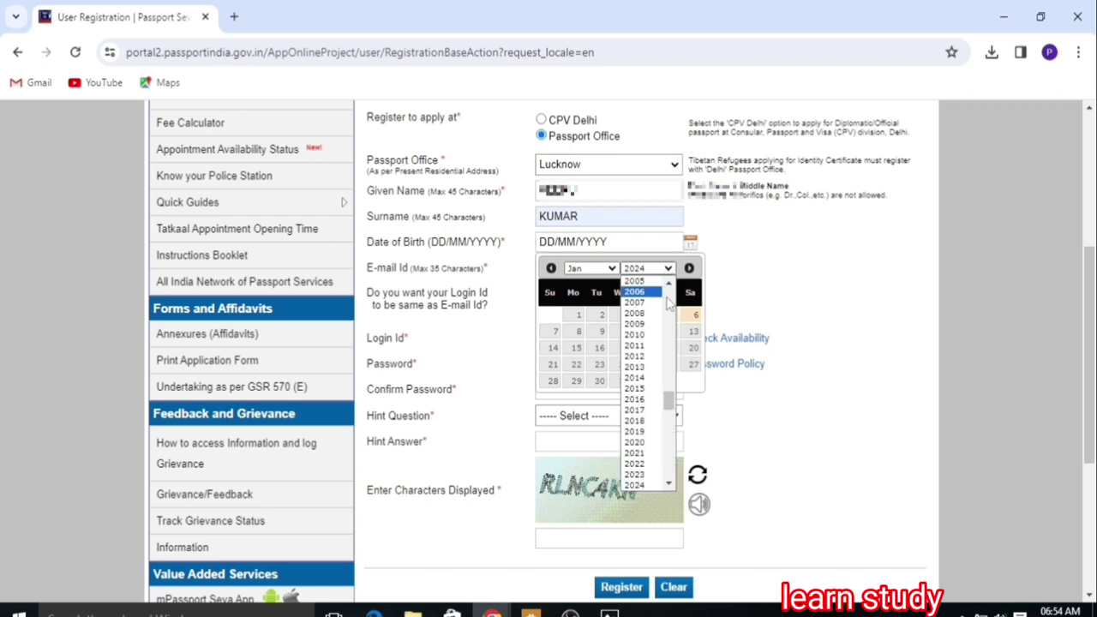
click(670, 284)
scroll(634, 357, up, 1)
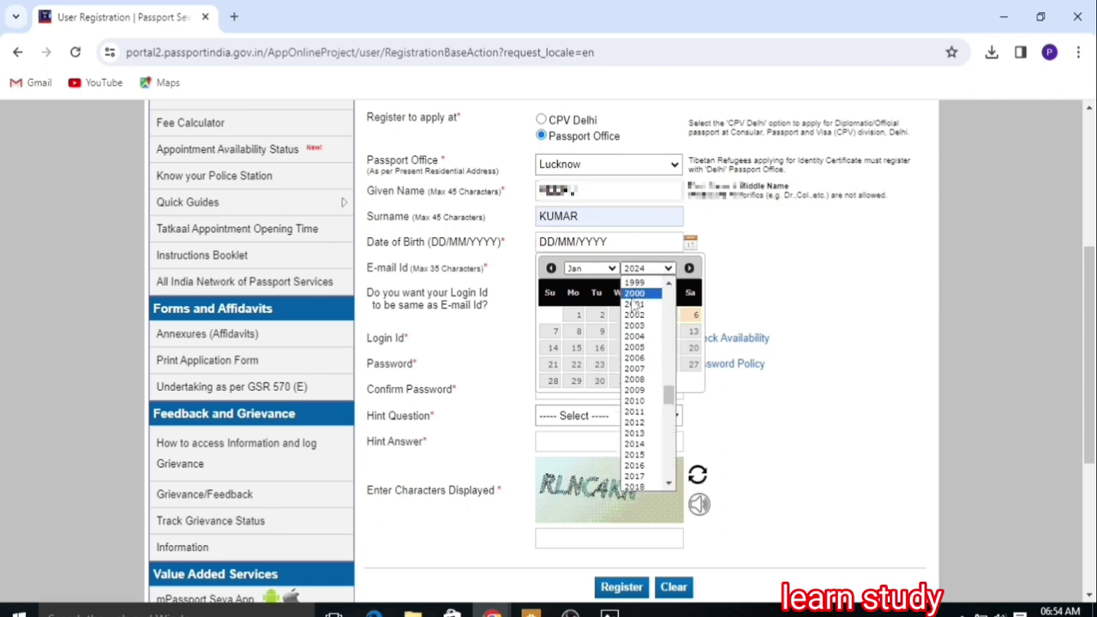
click(633, 294)
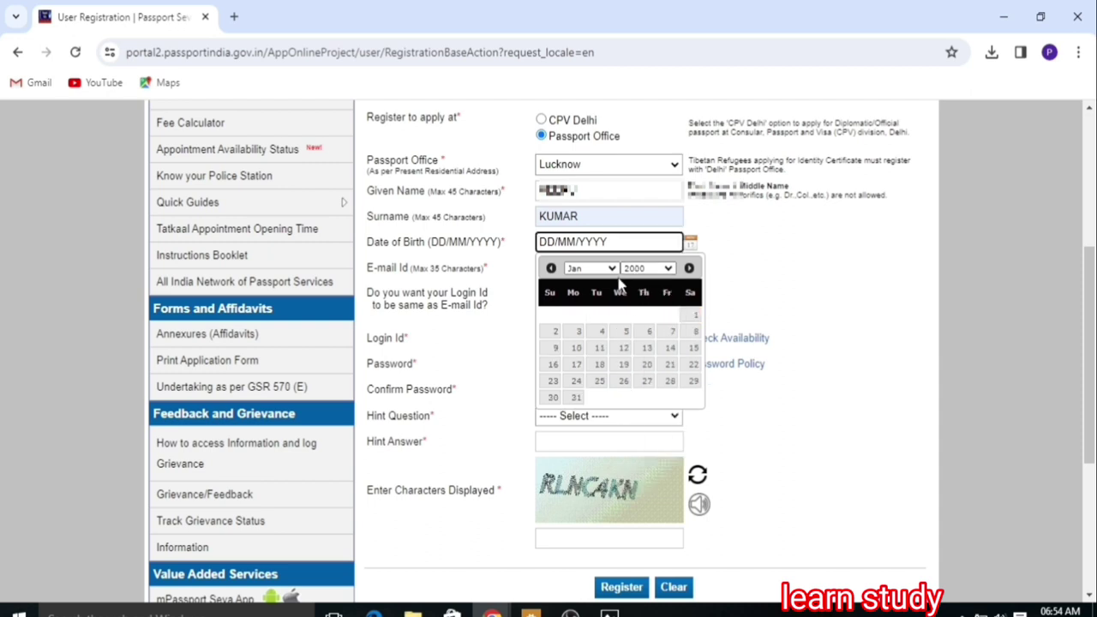
click(613, 270)
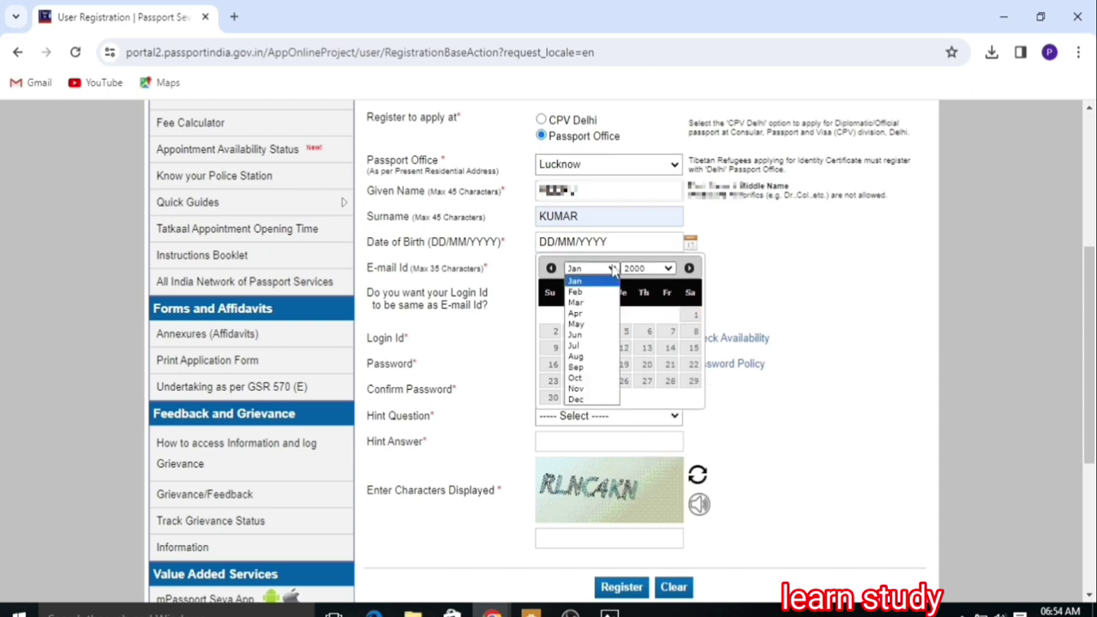
click(588, 318)
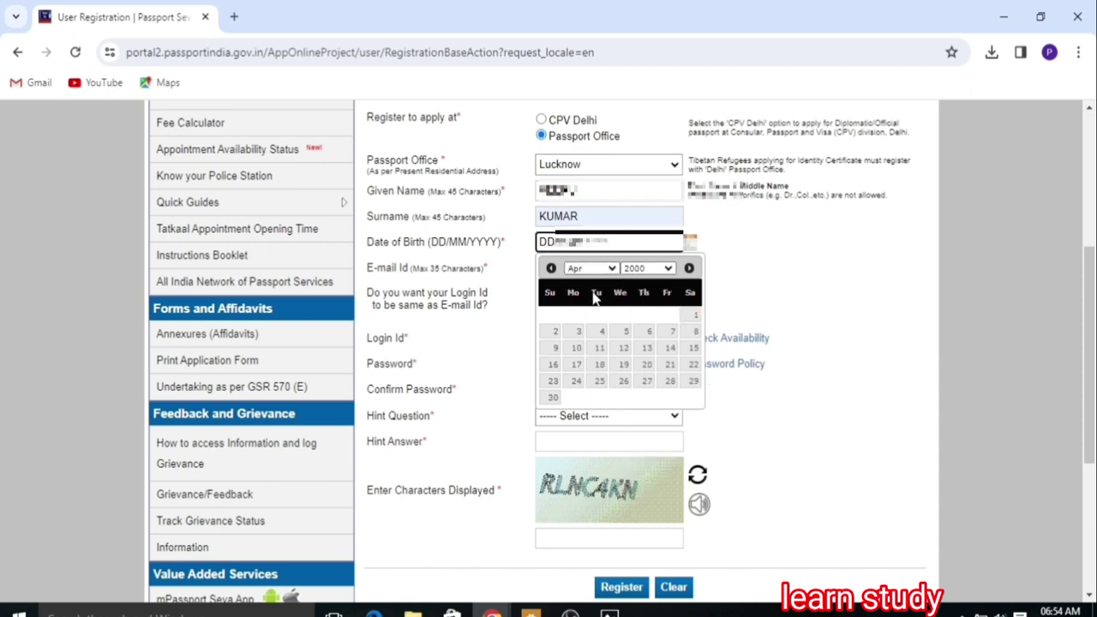
click(669, 333)
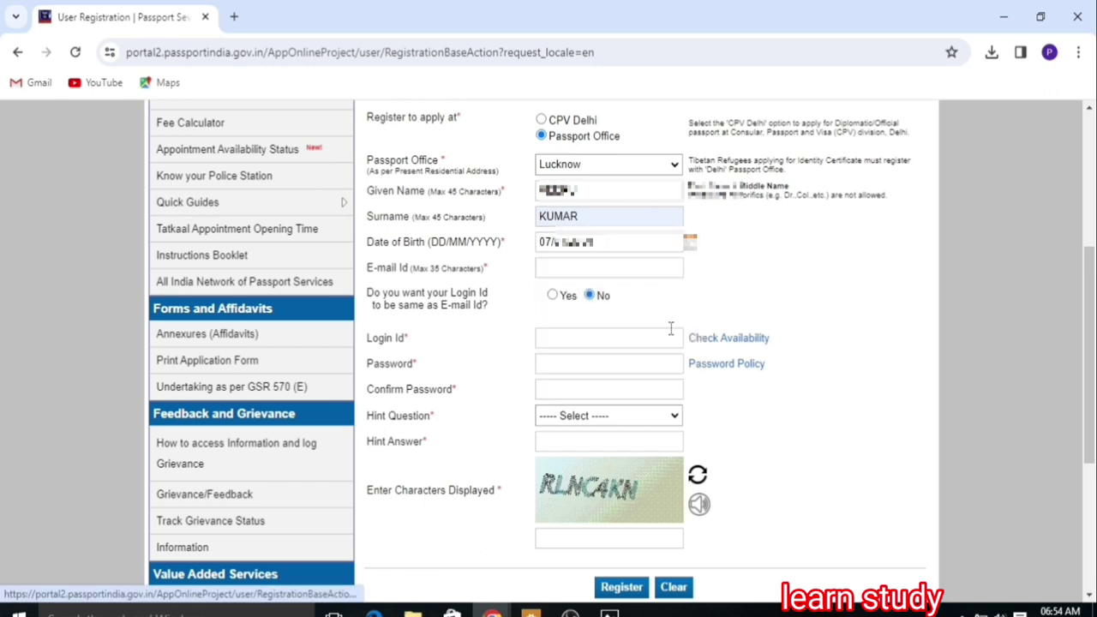
click(571, 269)
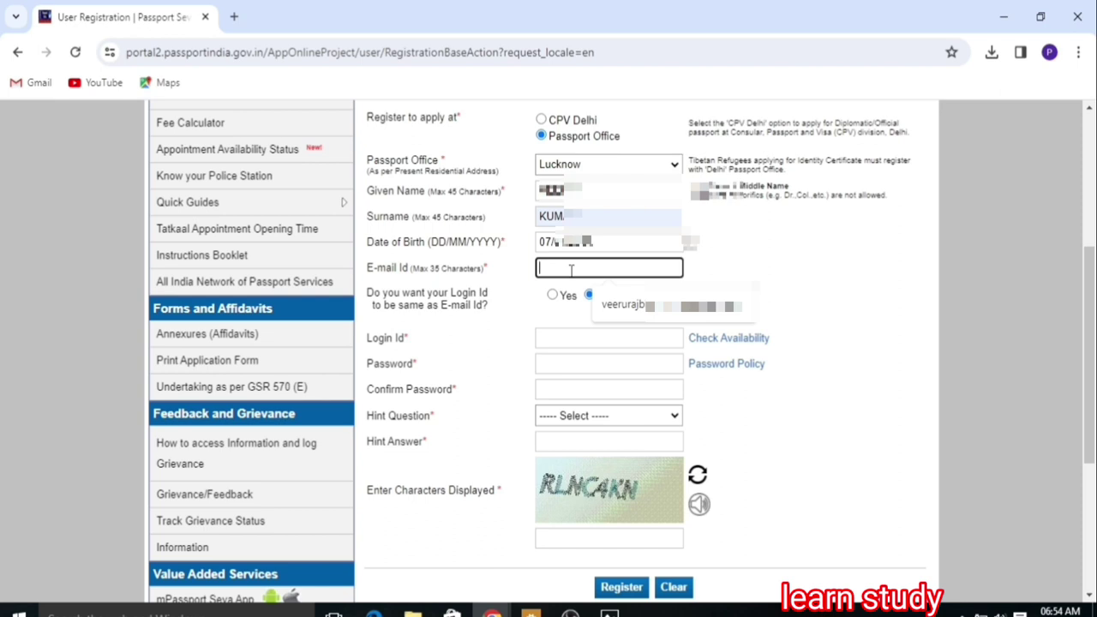
click(624, 313)
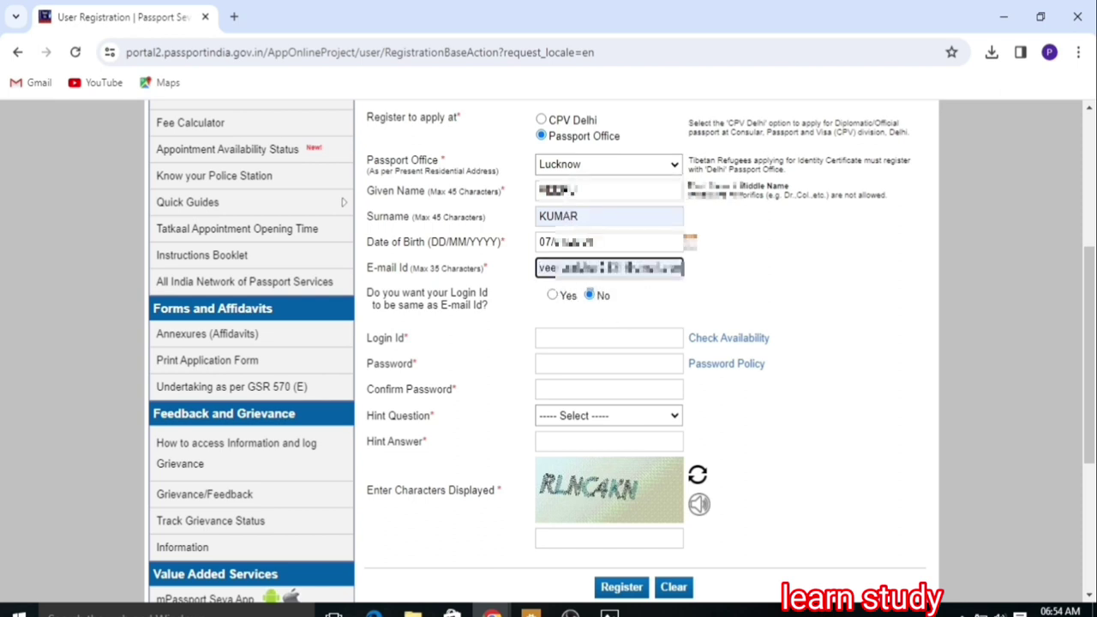
Step: Enter a login ID and confirm through Check Availability that it is available
click(559, 341)
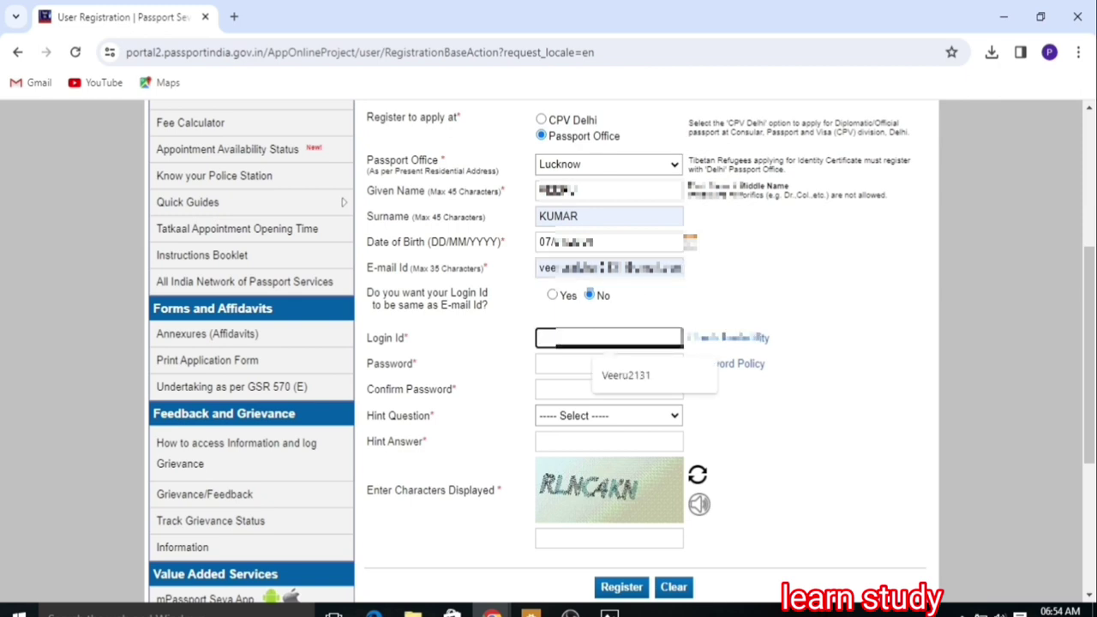
text(RA)
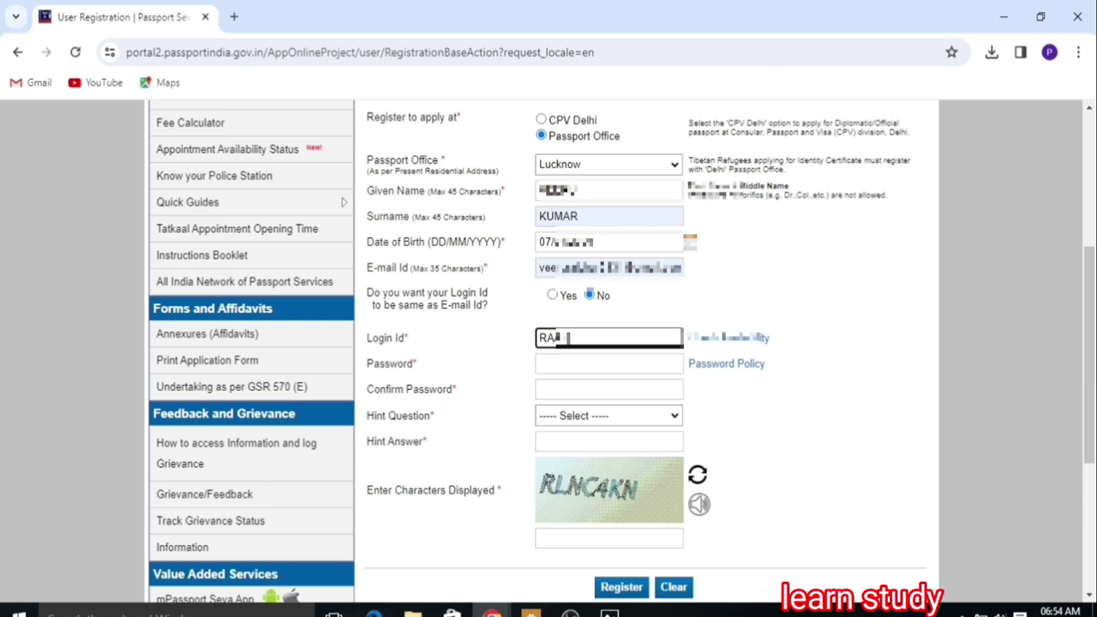
text(JMA)
click(728, 338)
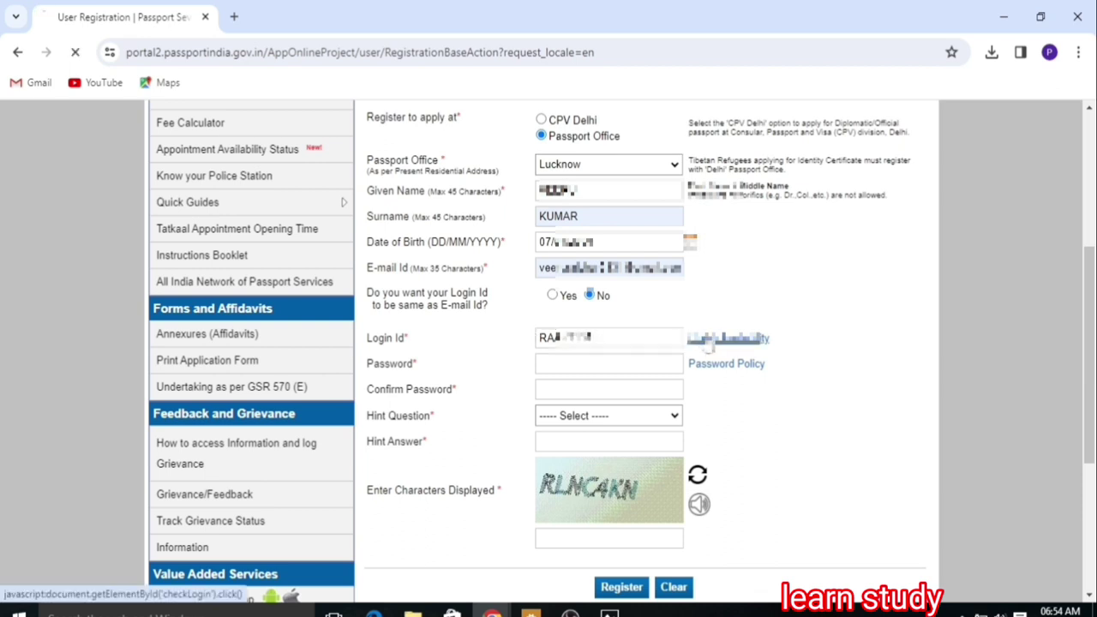
click(576, 370)
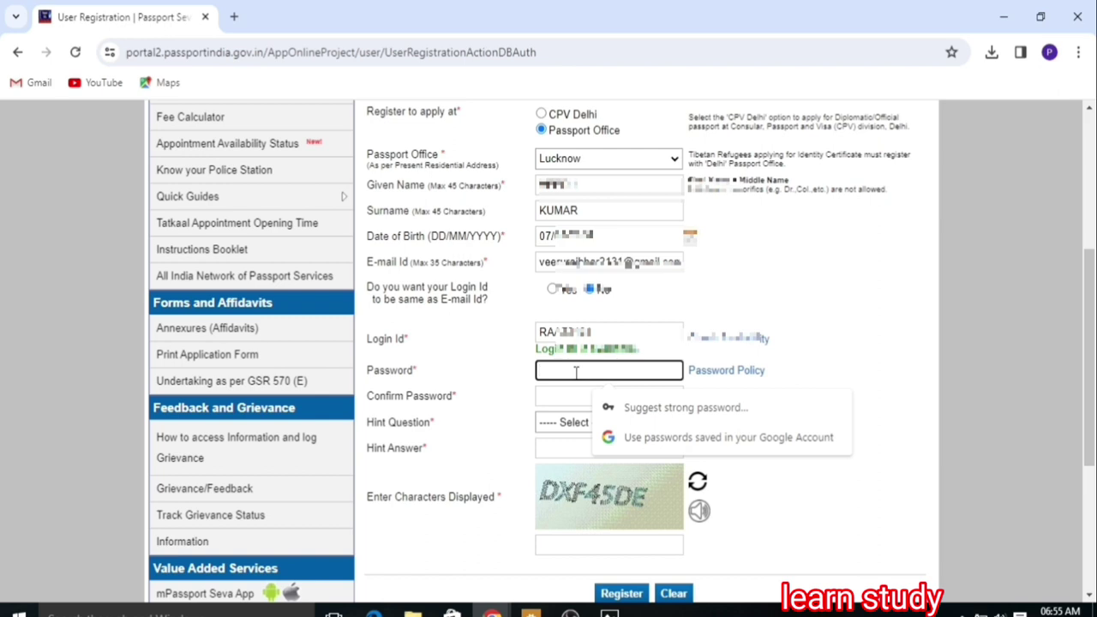
Step: Type the account password and re-enter it in the Confirm Password field
text(a)
click(570, 401)
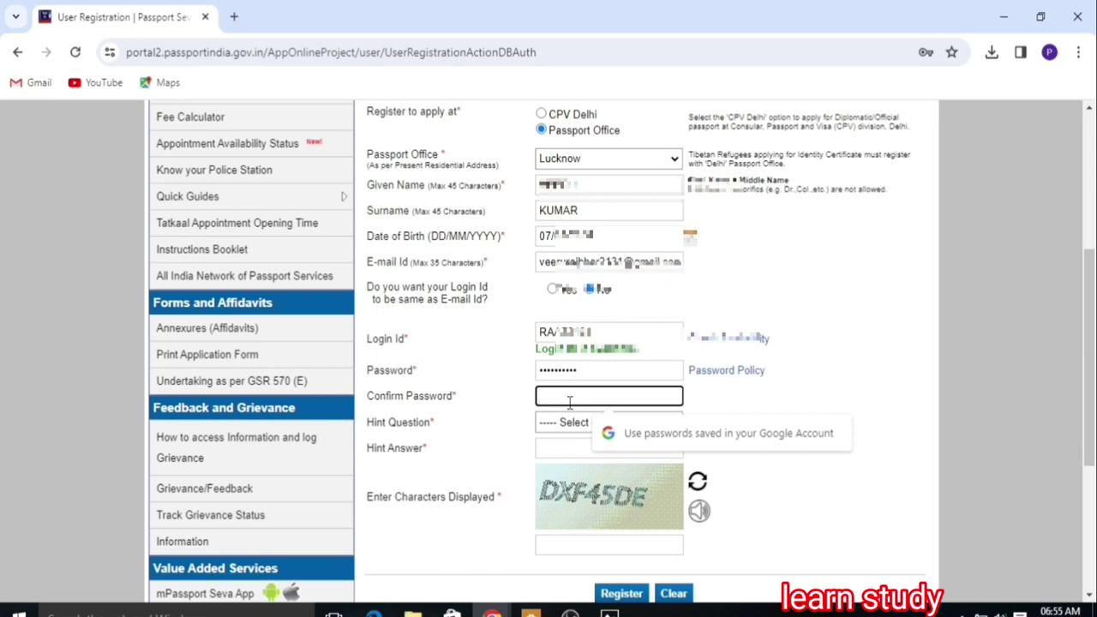
text(a)
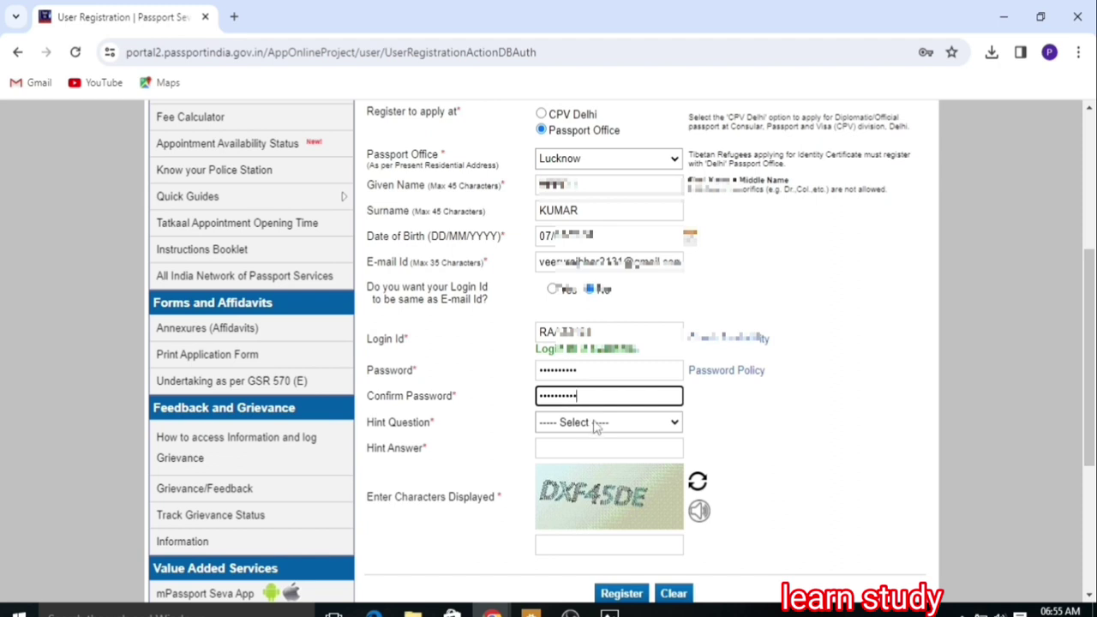
click(597, 424)
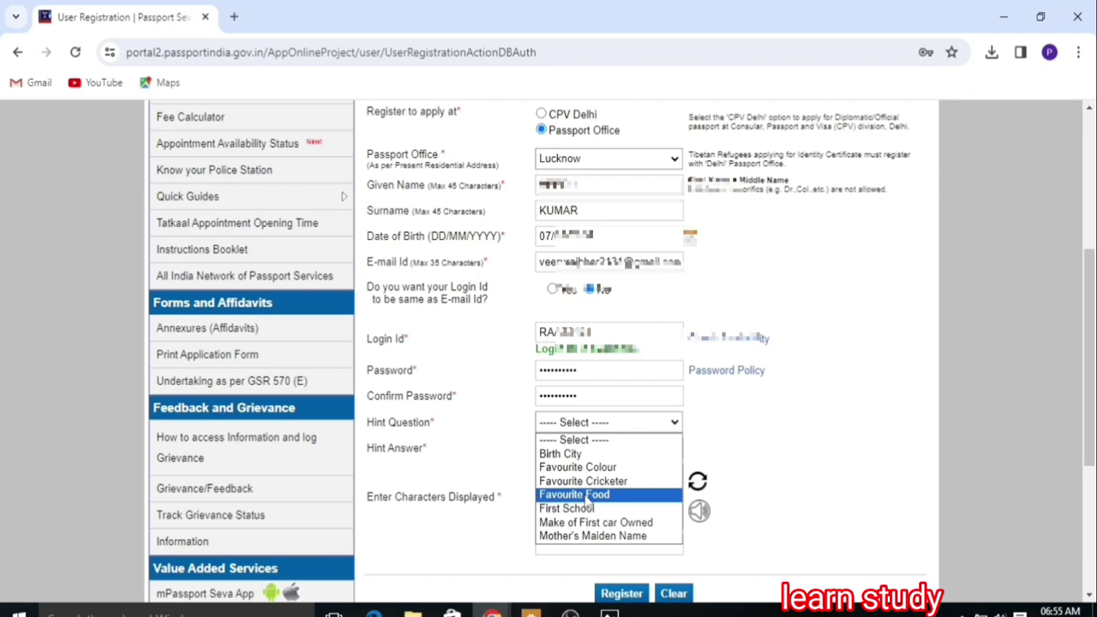
Step: Choose First School as the hint question and type the hint answer
click(587, 495)
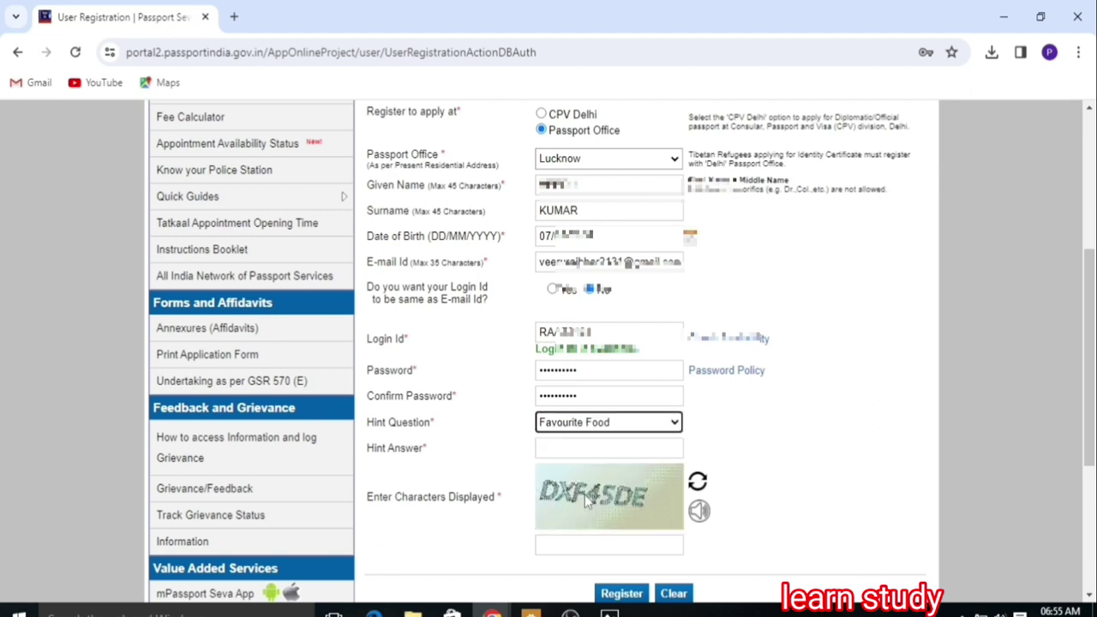
click(630, 423)
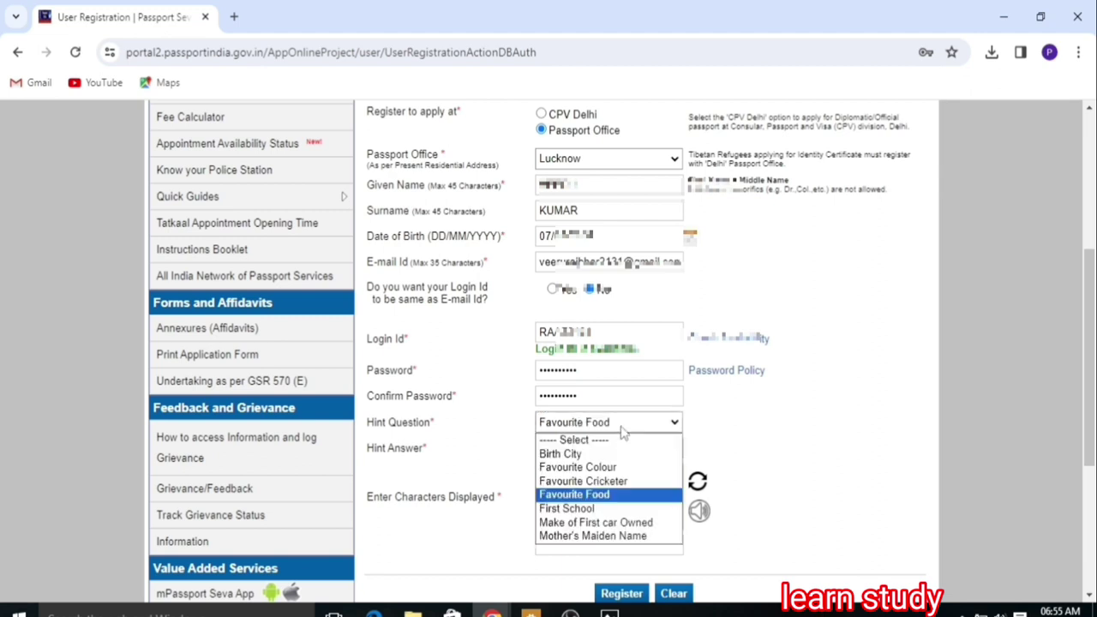
click(572, 508)
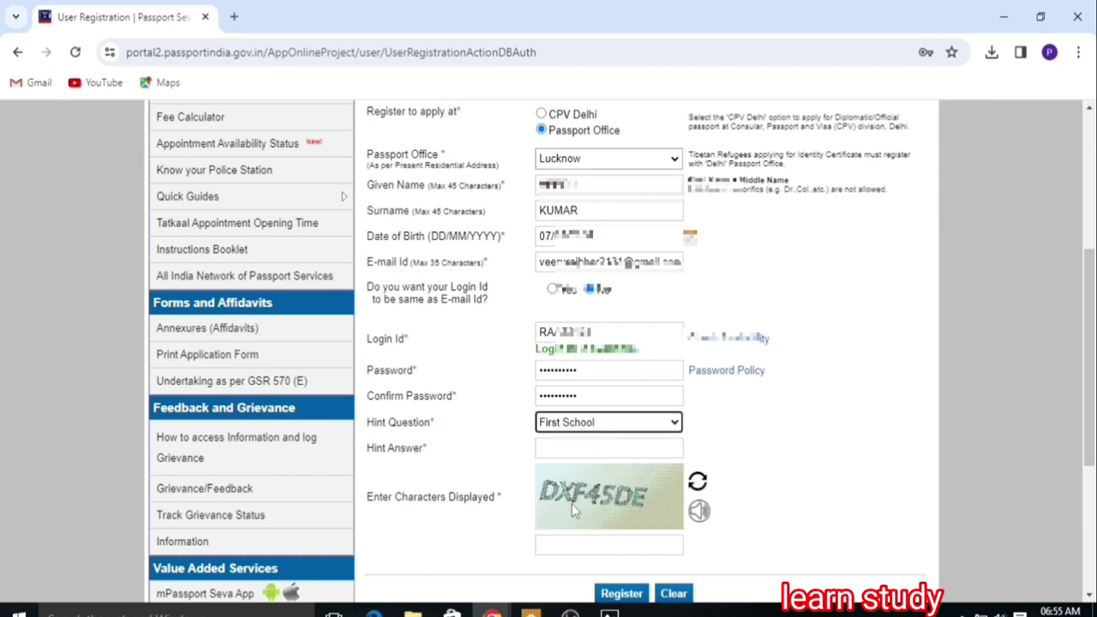
click(555, 449)
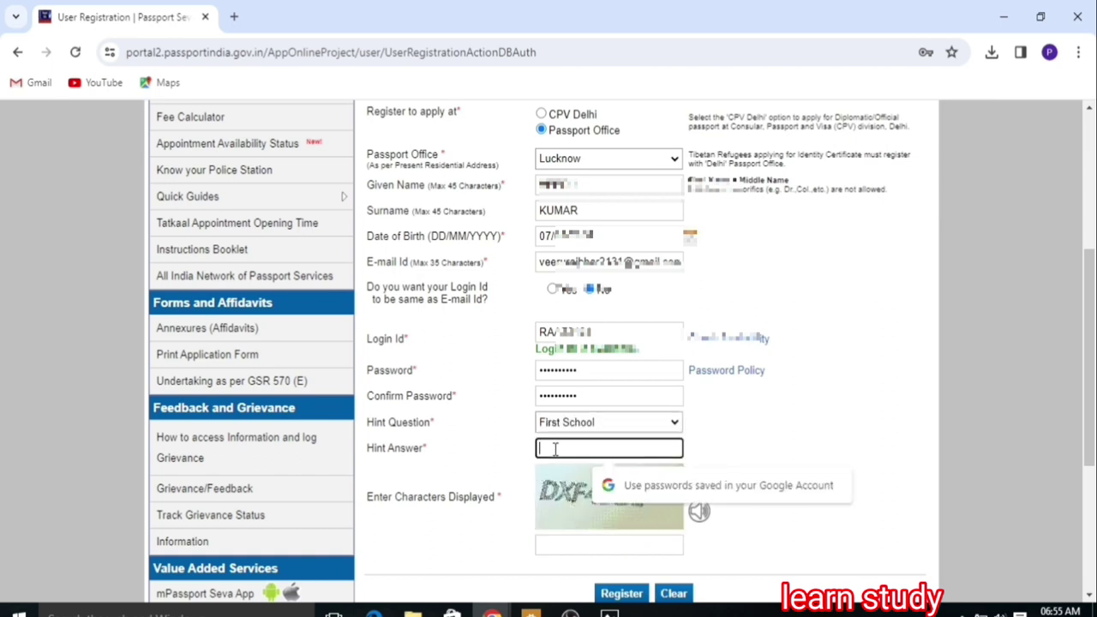
text(t)
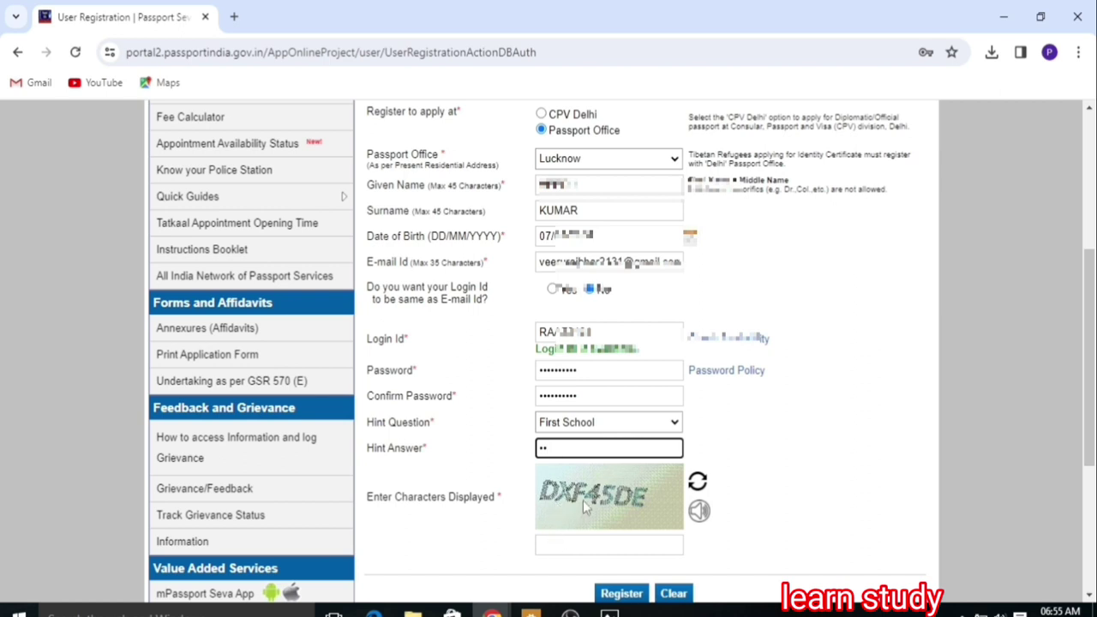
Step: Enter the captcha characters and submit the registration
click(567, 543)
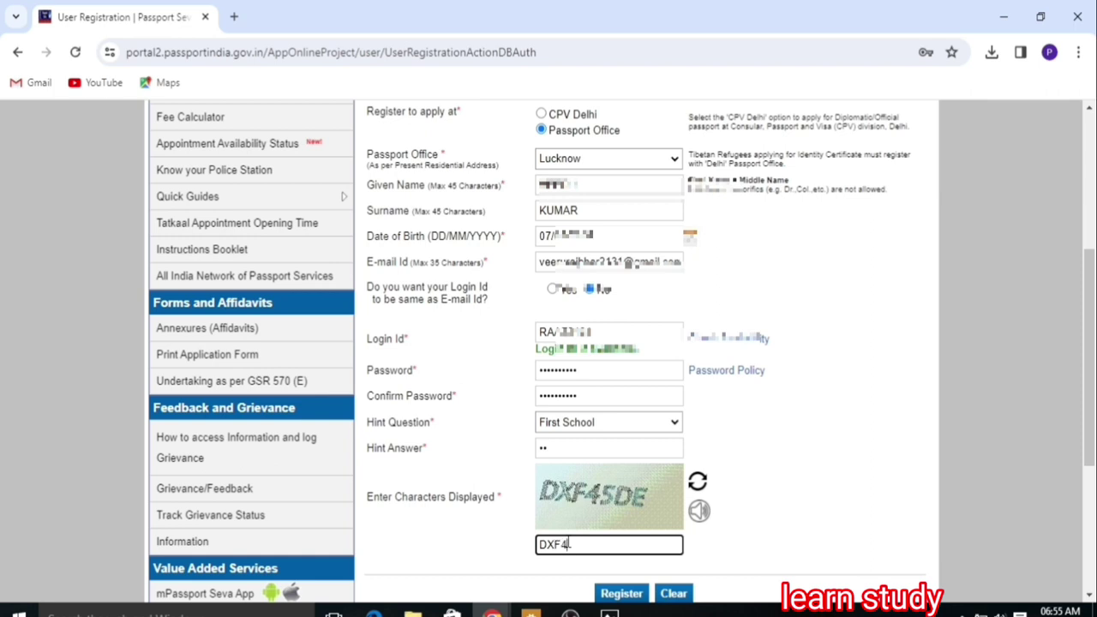
text(DXF45DE)
click(621, 597)
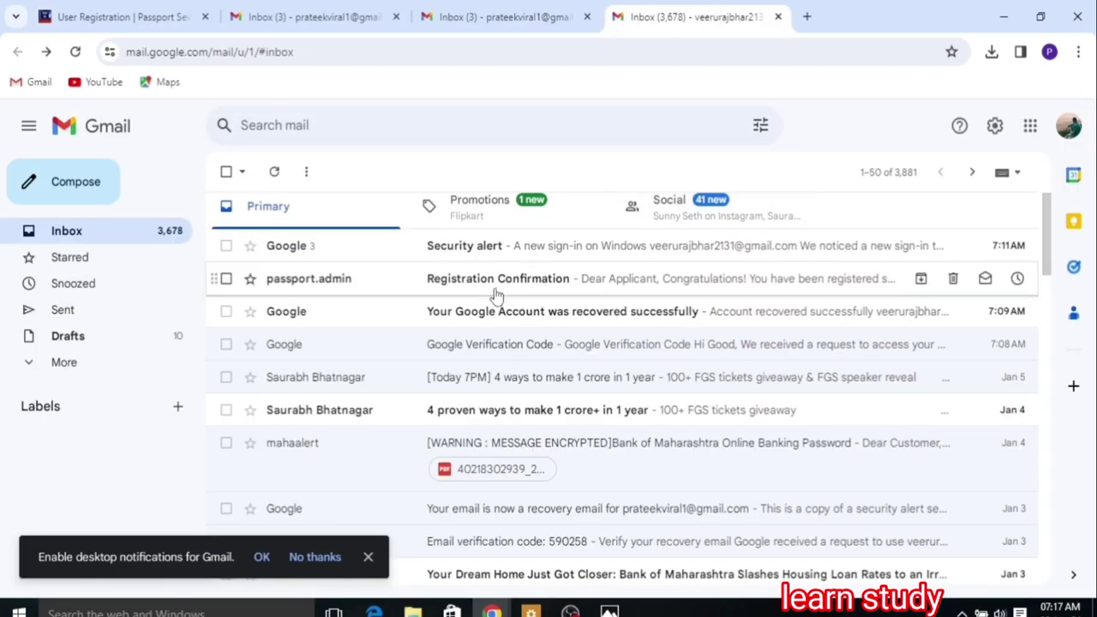
Step: Open the Registration Confirmation email in Gmail and follow its activation link
click(549, 284)
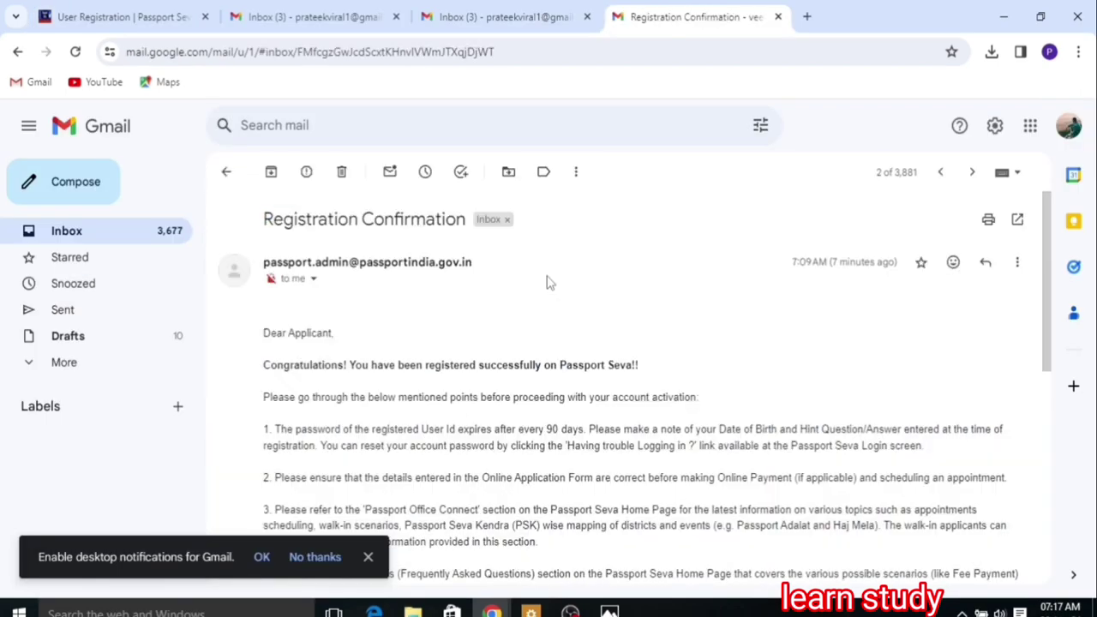
drag(1054, 366, 1068, 536)
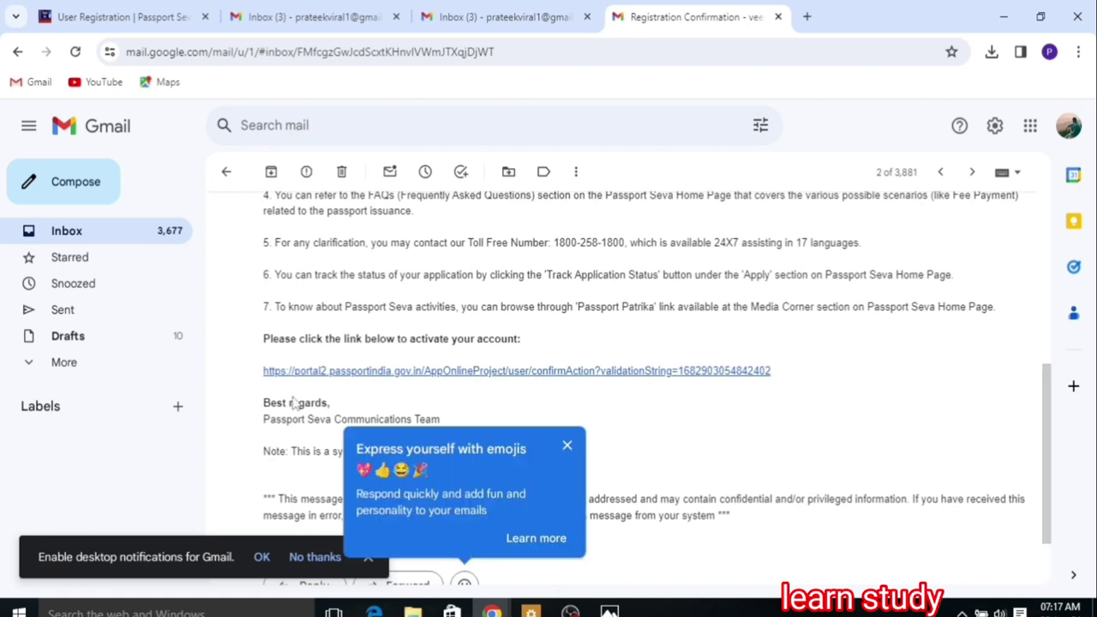
click(446, 372)
Step: Enter the new login ID on the activation page and submit it to activate the account
click(533, 294)
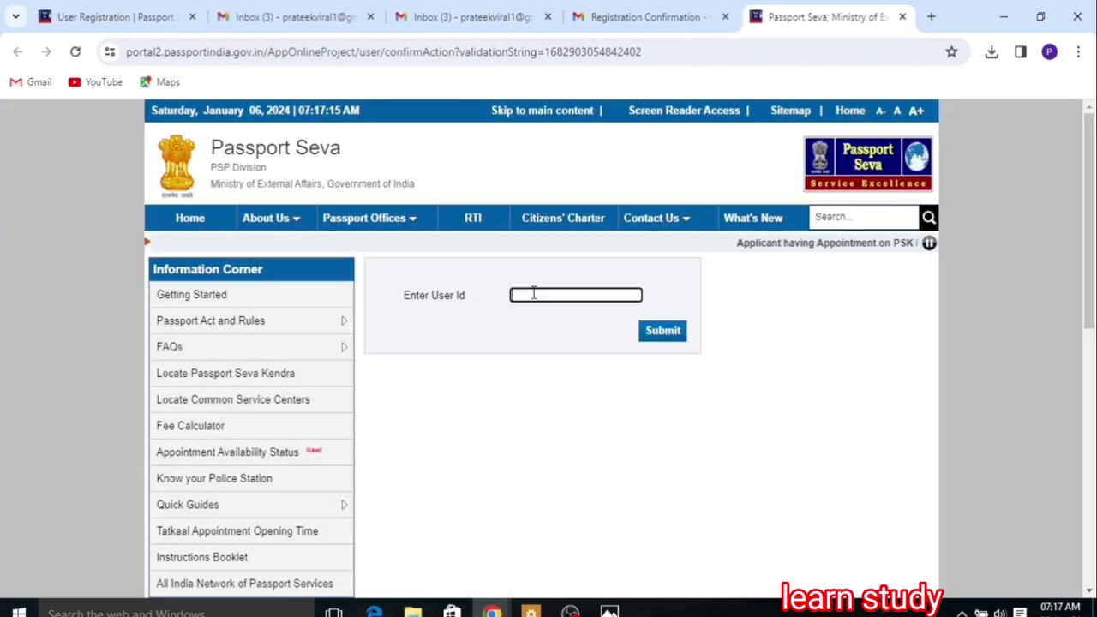
text(R)
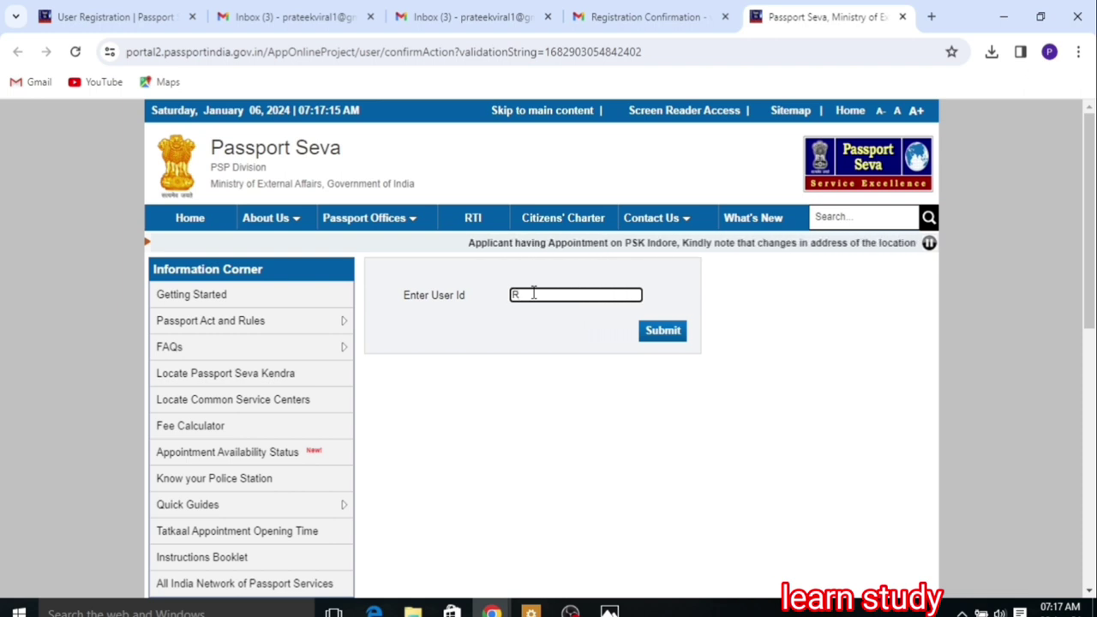
text(AA22)
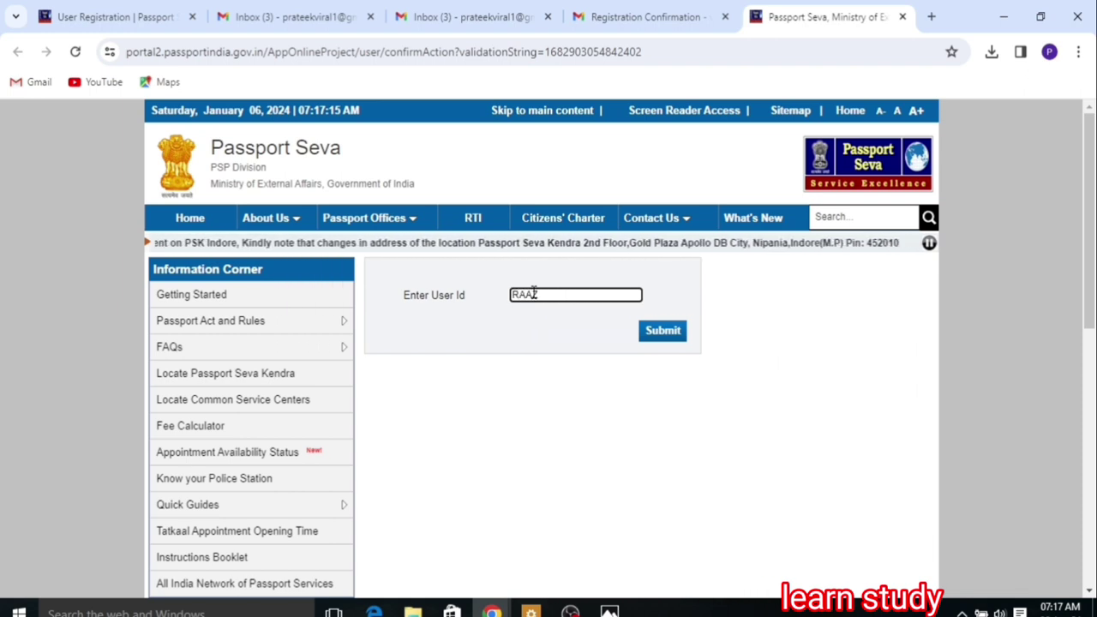
text(1)
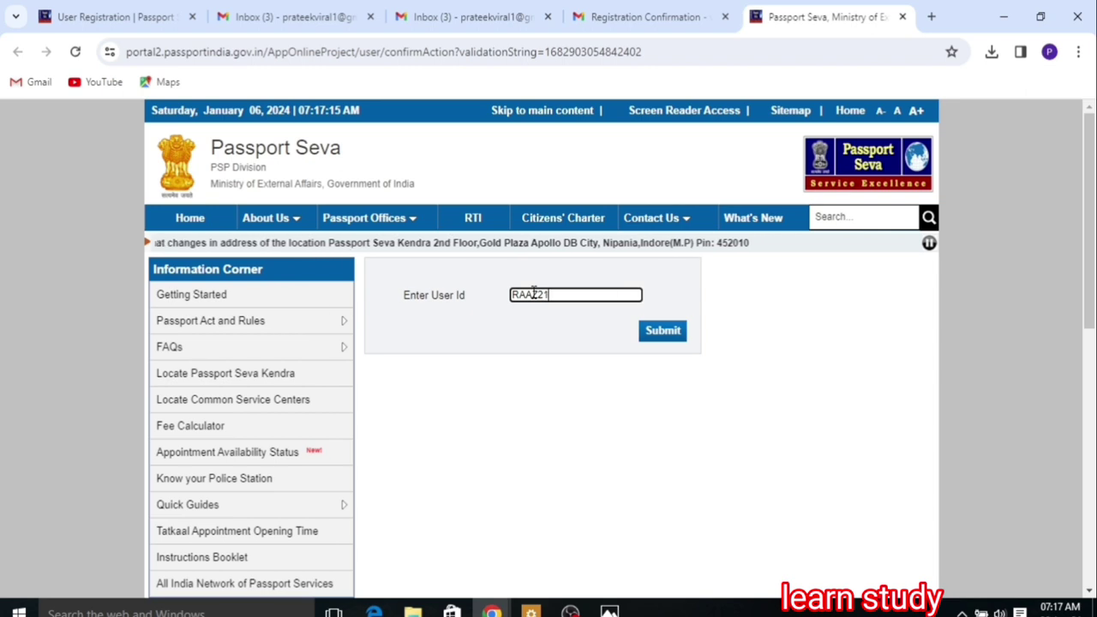
text(31)
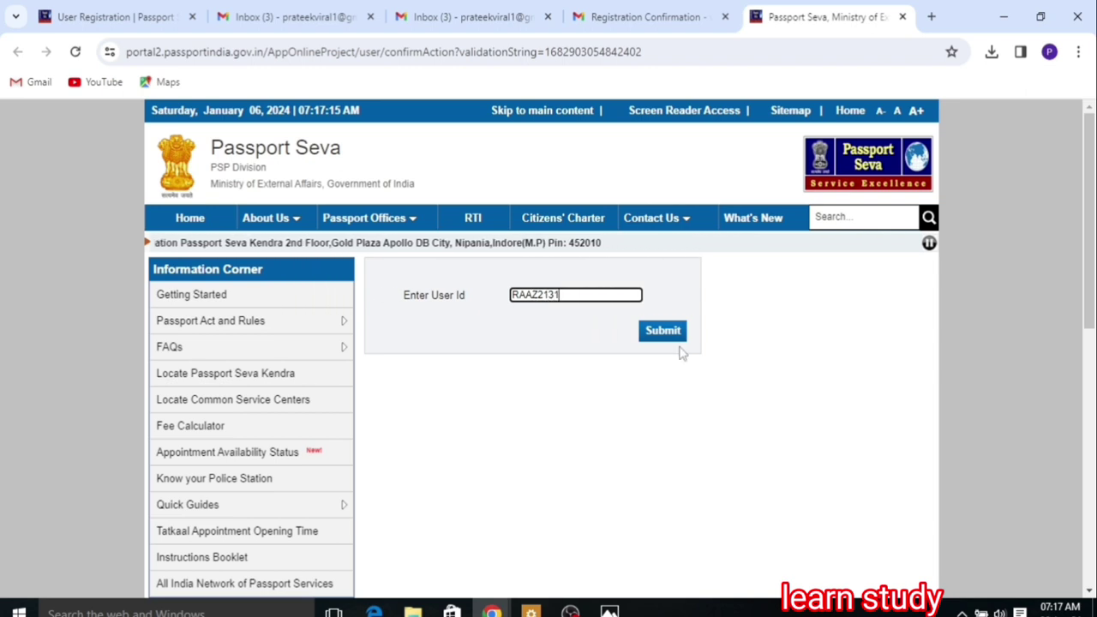
click(663, 332)
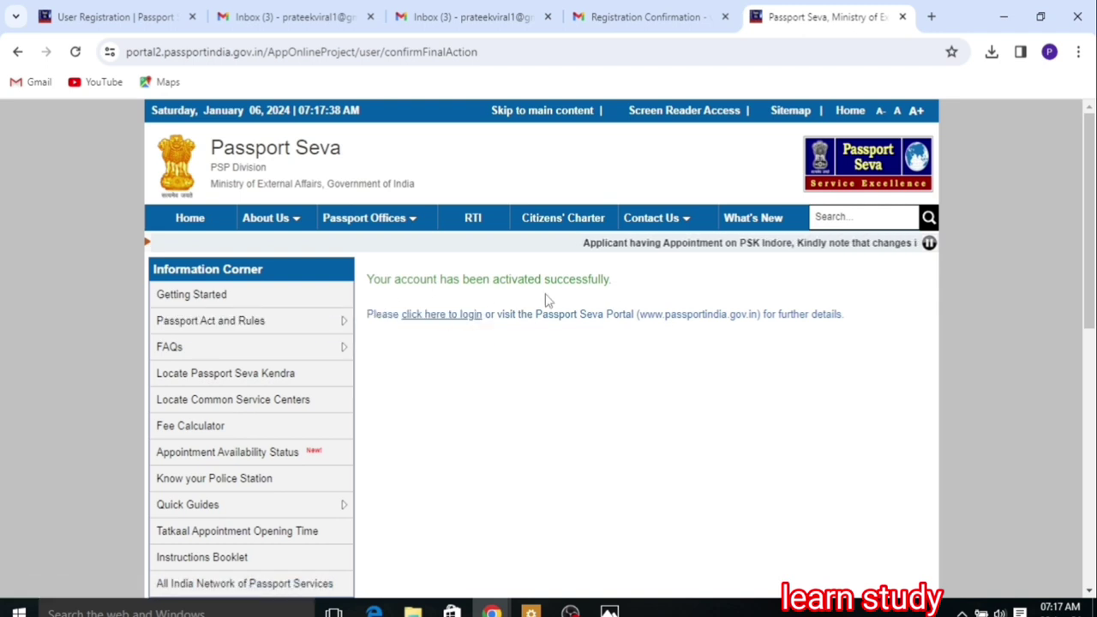
Step: Log in with the saved login ID, the account password and the captcha characters
click(454, 316)
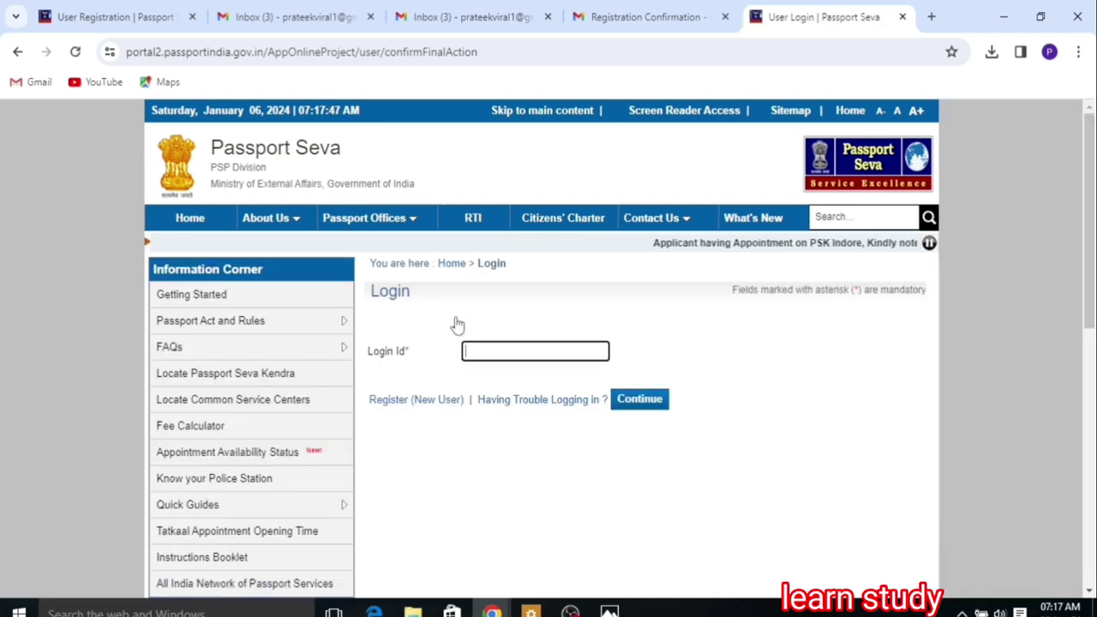
click(500, 349)
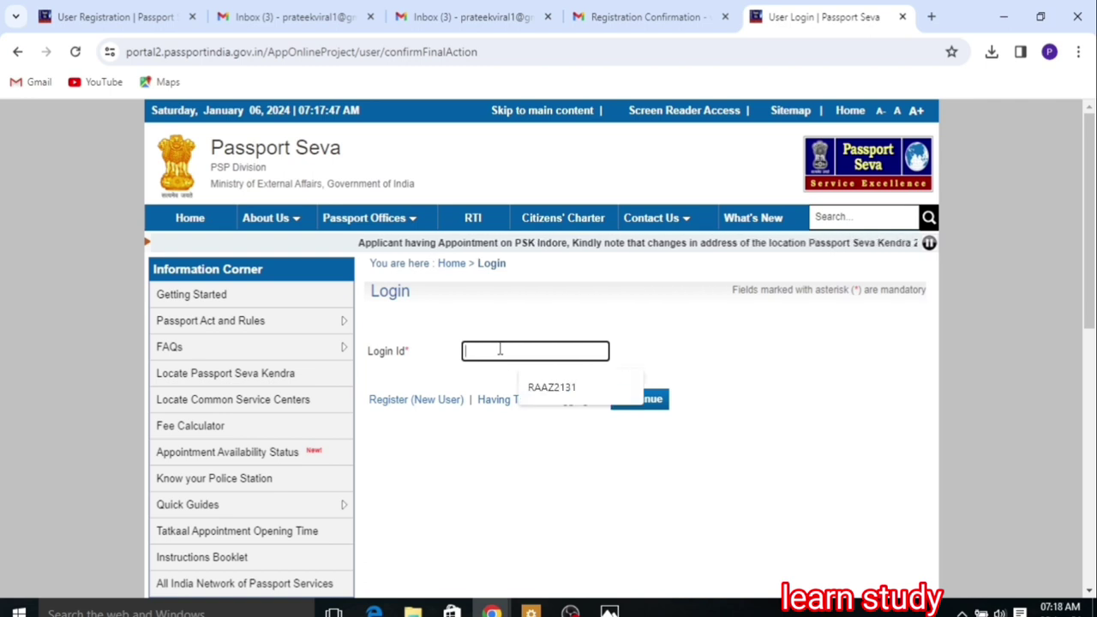
click(551, 388)
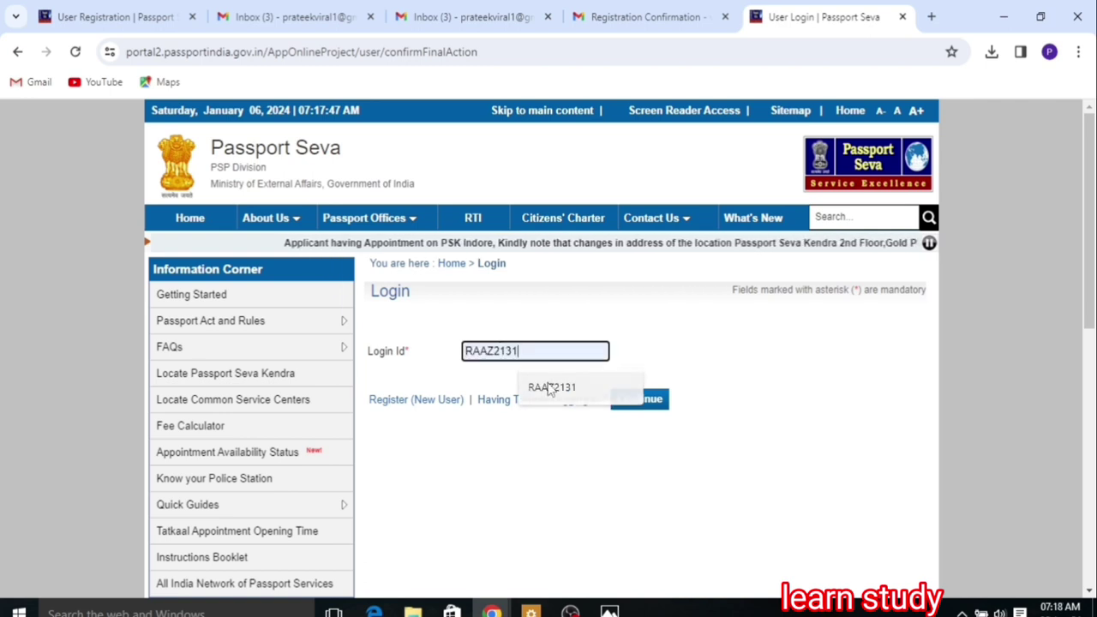
click(651, 399)
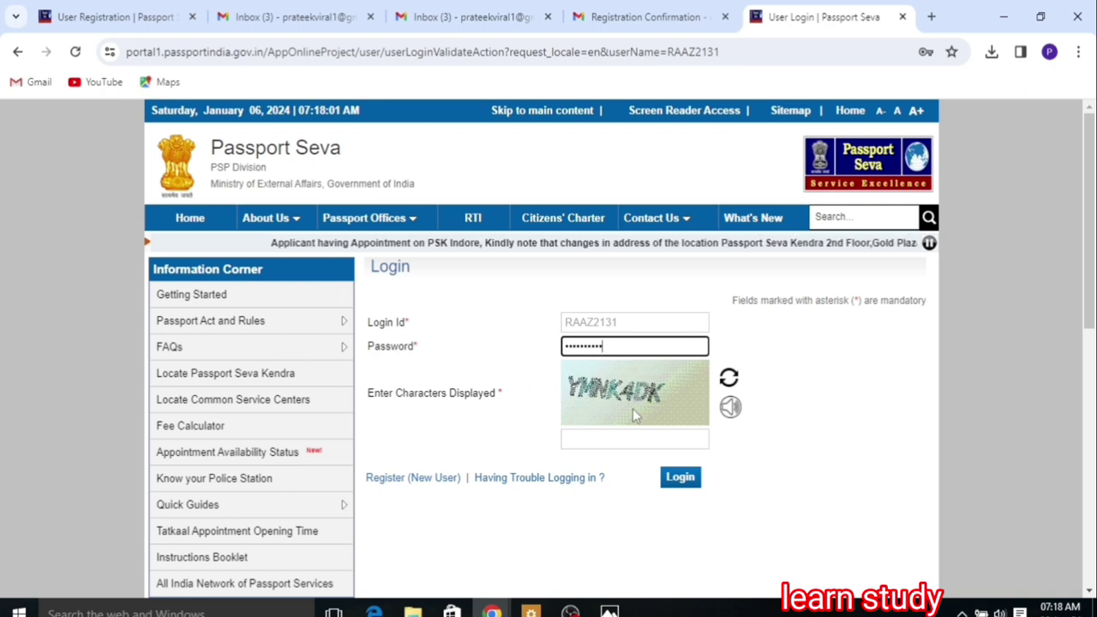
click(629, 437)
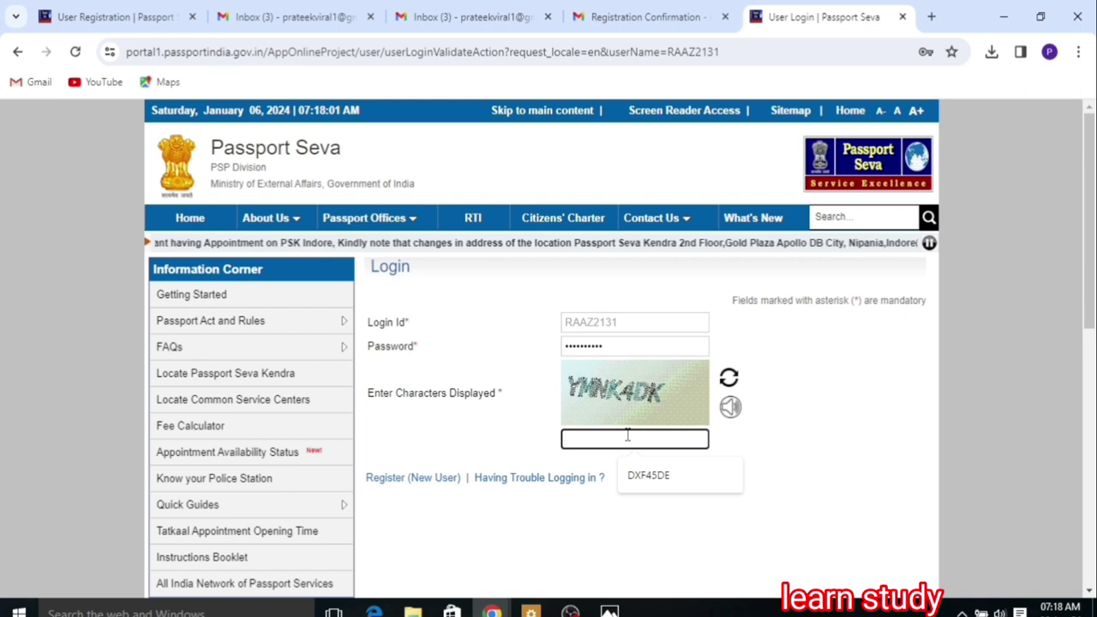
text(Y)
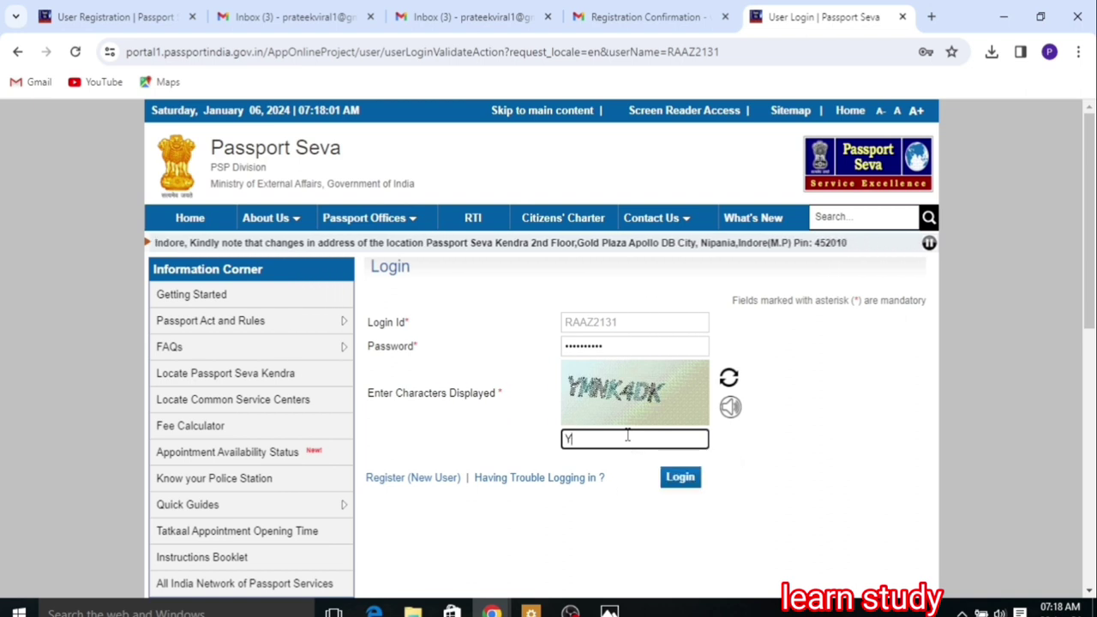
text(MNK)
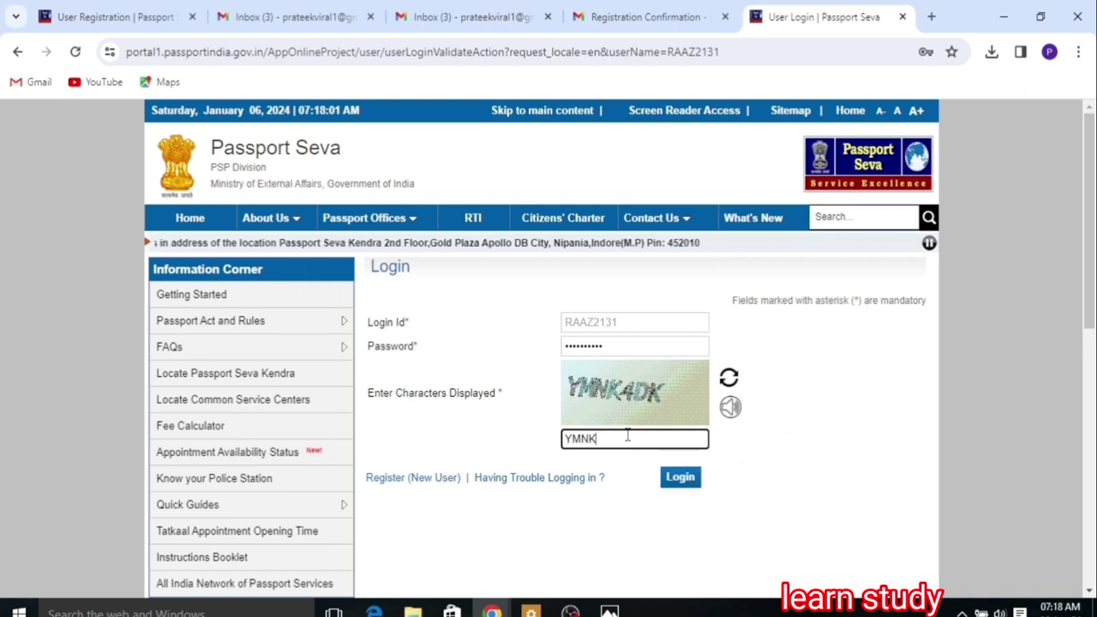
text(4DK)
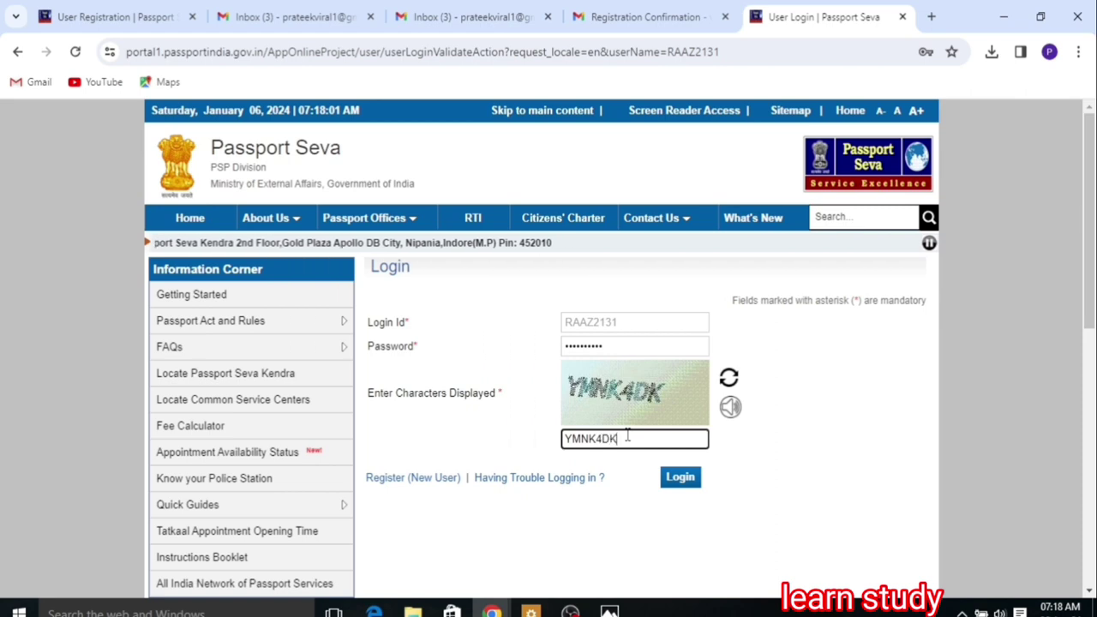
click(686, 479)
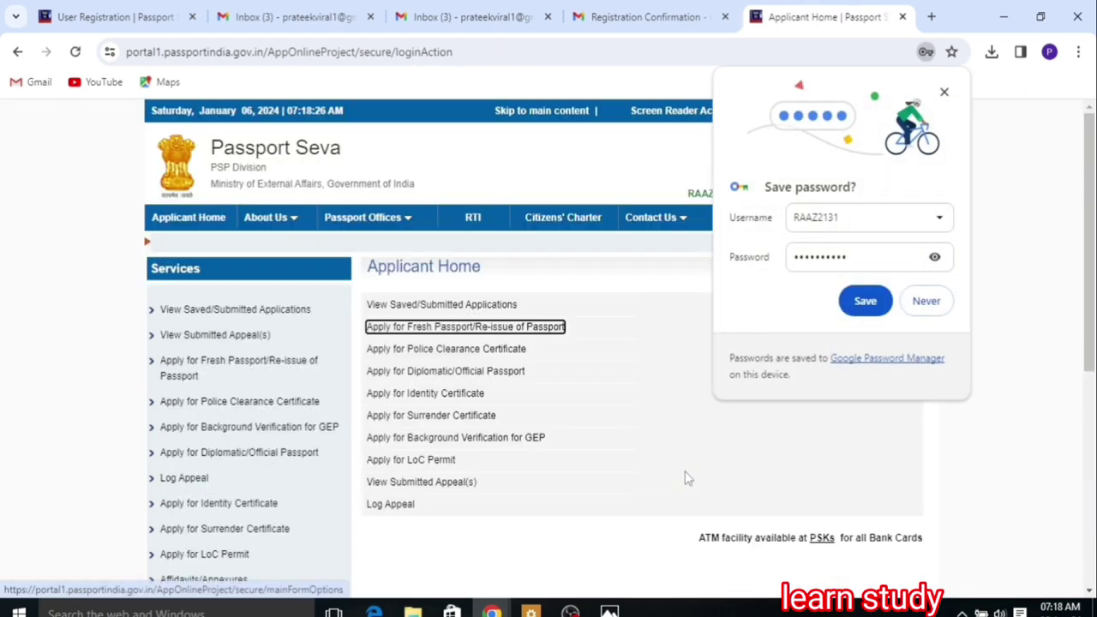
Step: Decline saving the password and open the Fresh Passport application form
click(927, 301)
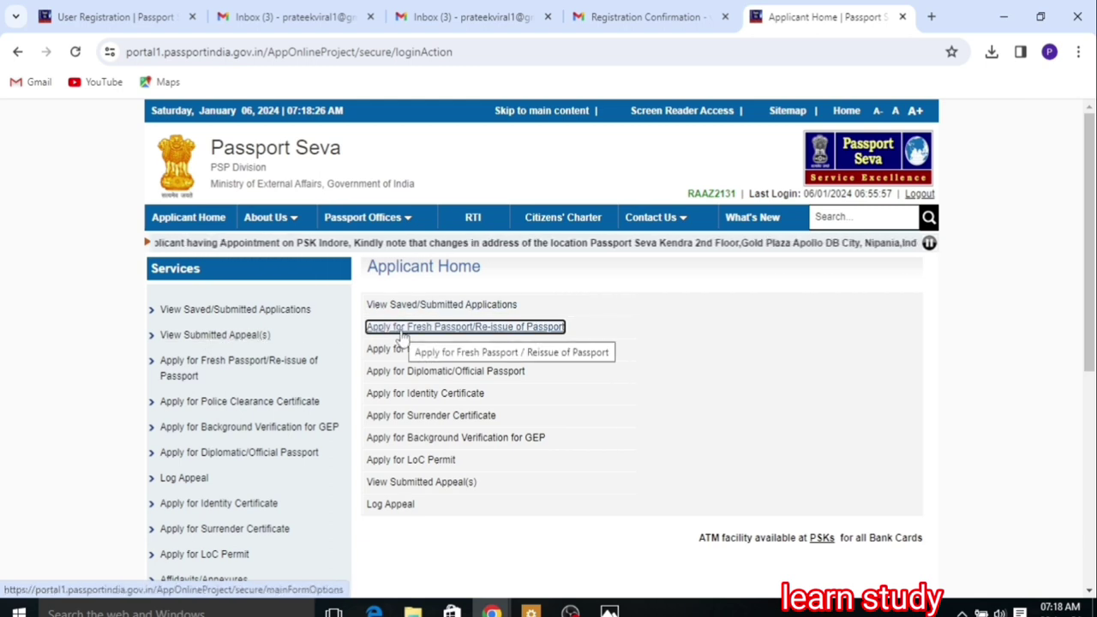
click(472, 333)
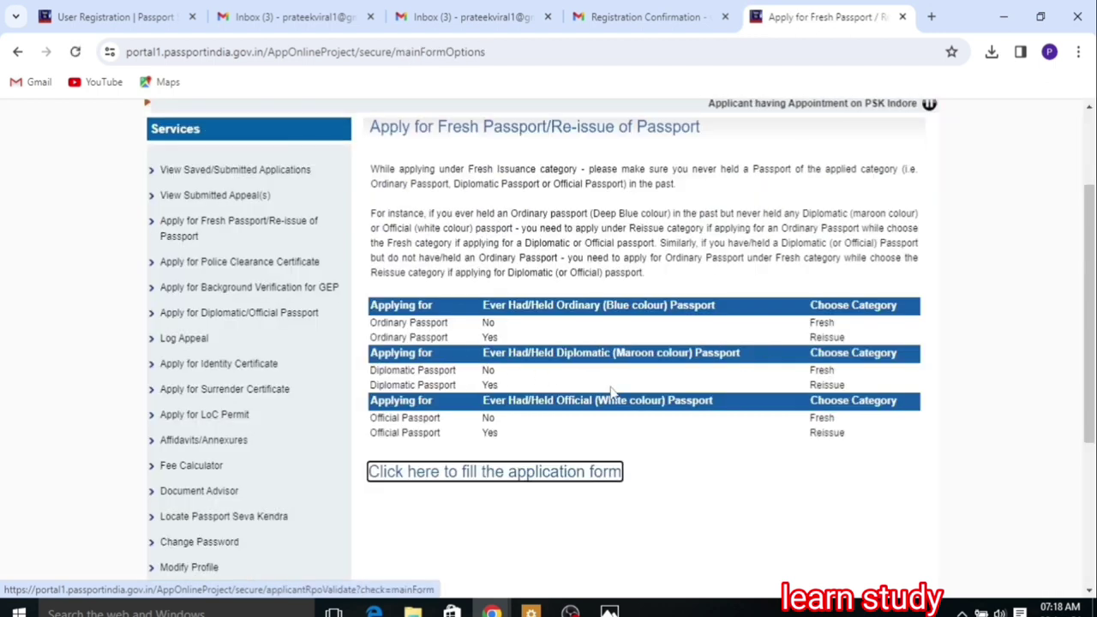
click(480, 476)
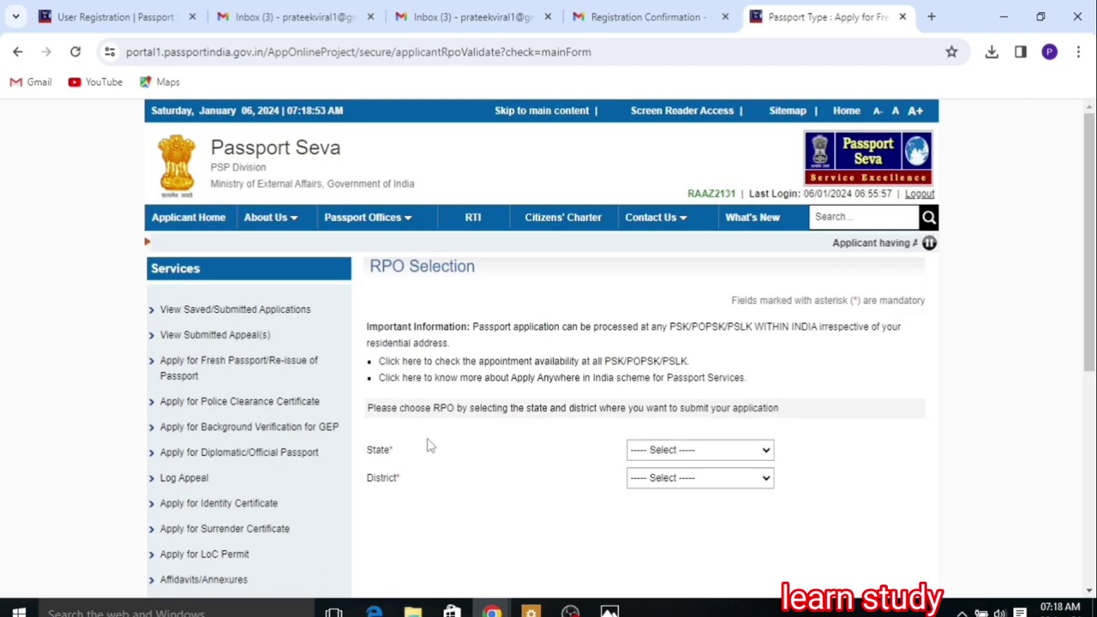
Step: Set the RPO location to State Uttar Pradesh and District Jaunpur
click(687, 456)
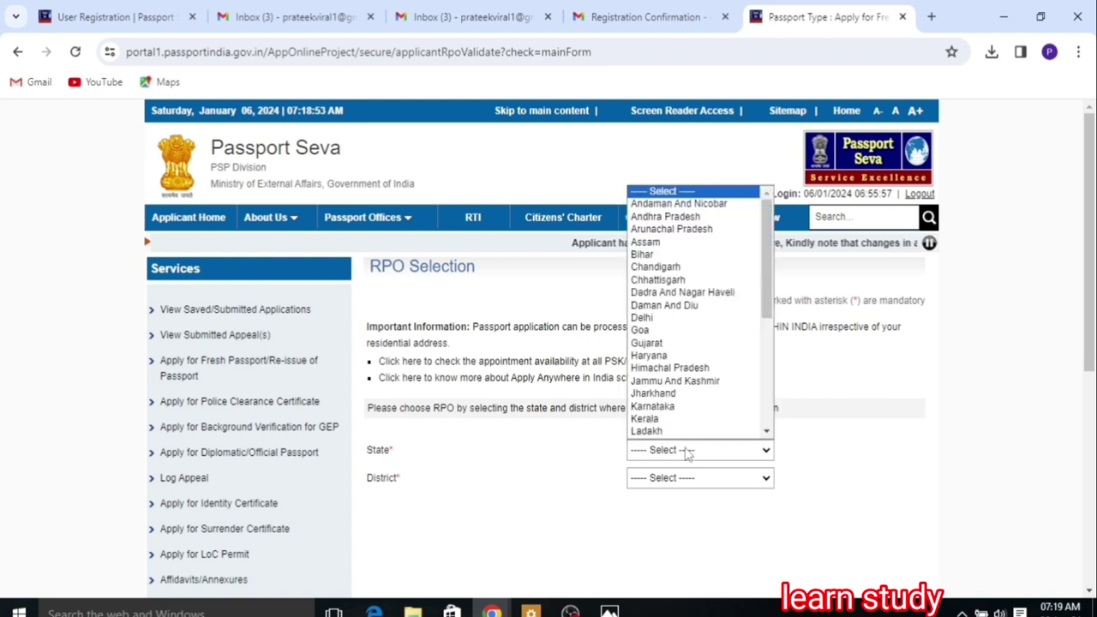
key(u)
key(u)
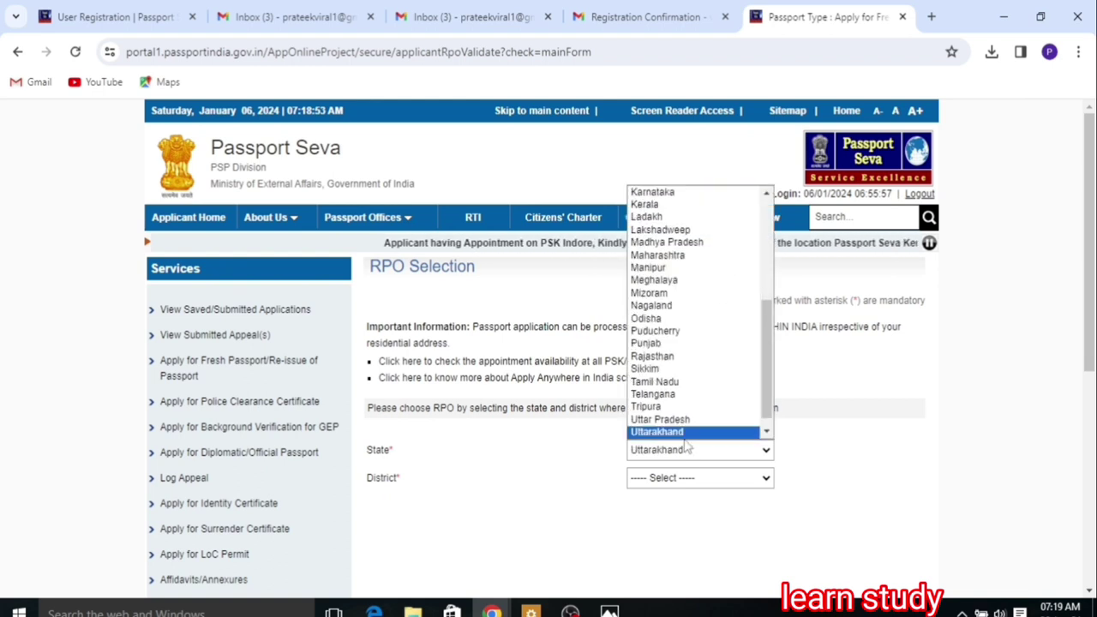
key(Up)
key(Return)
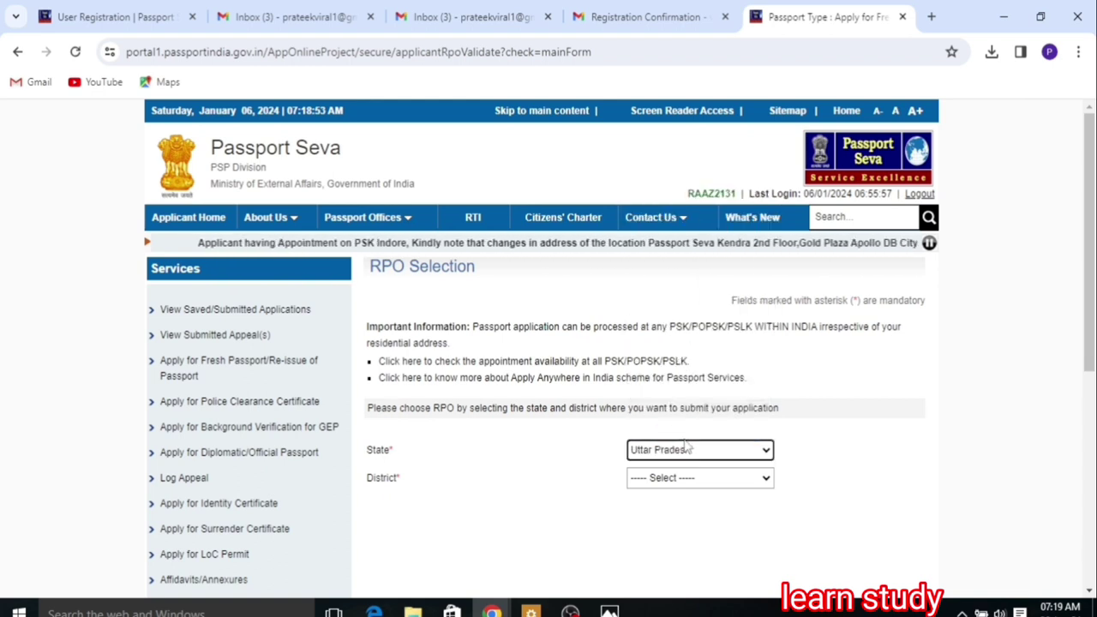
click(679, 478)
key(j)
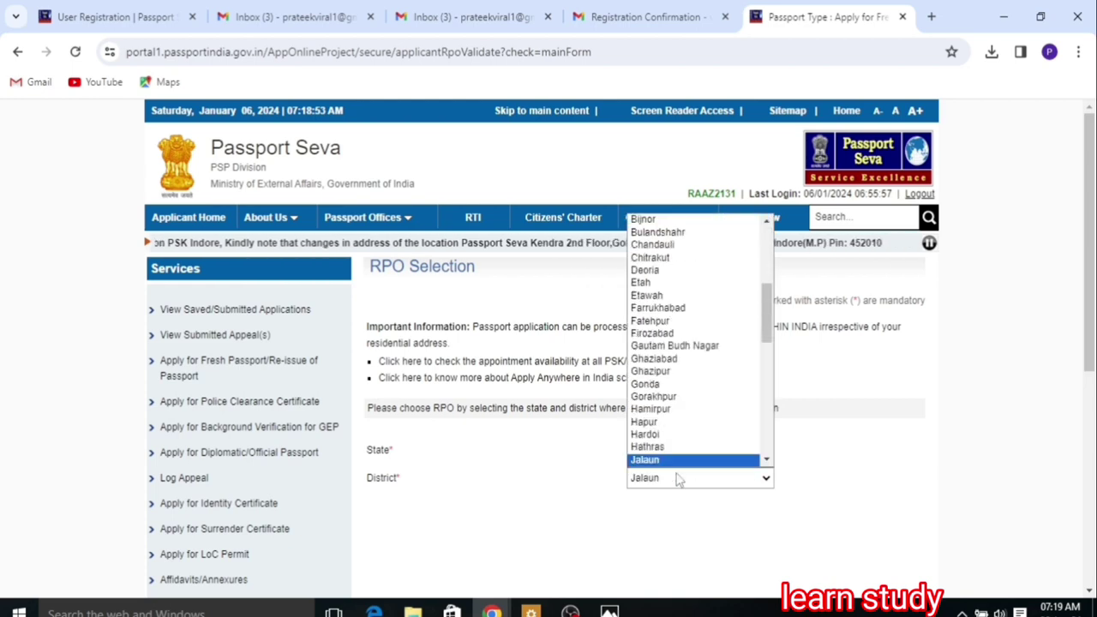
key(j)
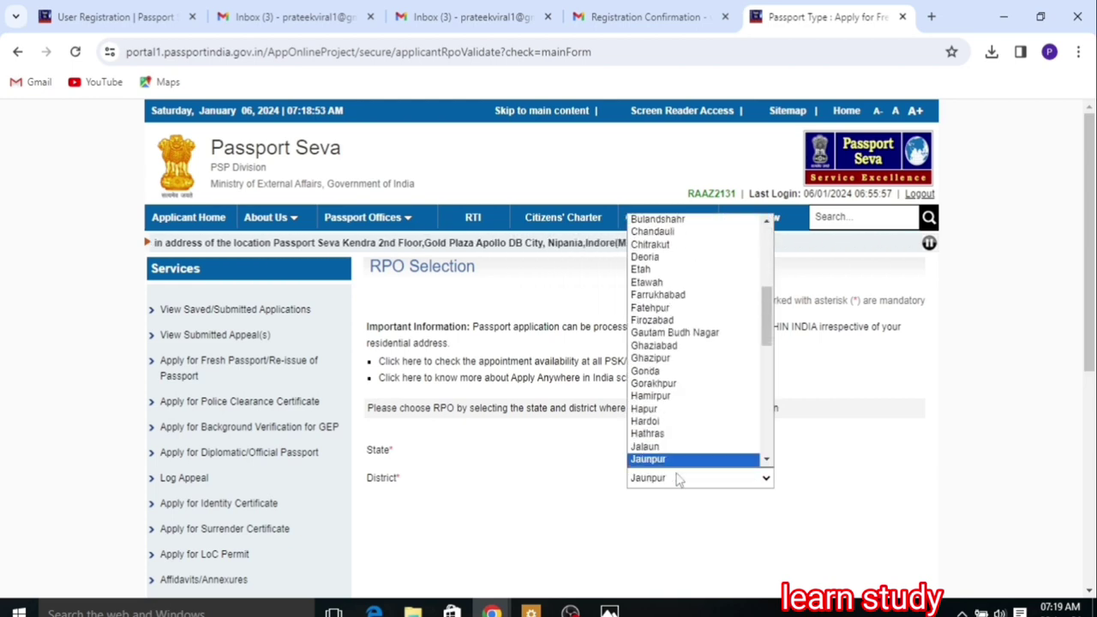
key(j)
key(Up)
key(Return)
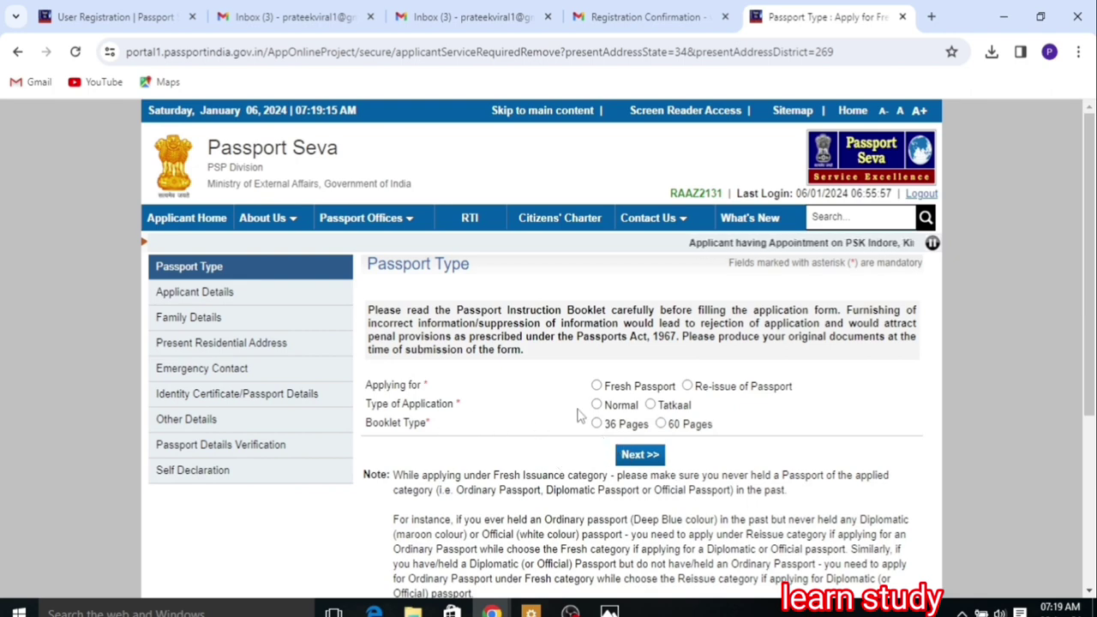
Step: Choose a Fresh, Normal, 36-page passport and continue to Applicant Details
click(597, 386)
click(597, 405)
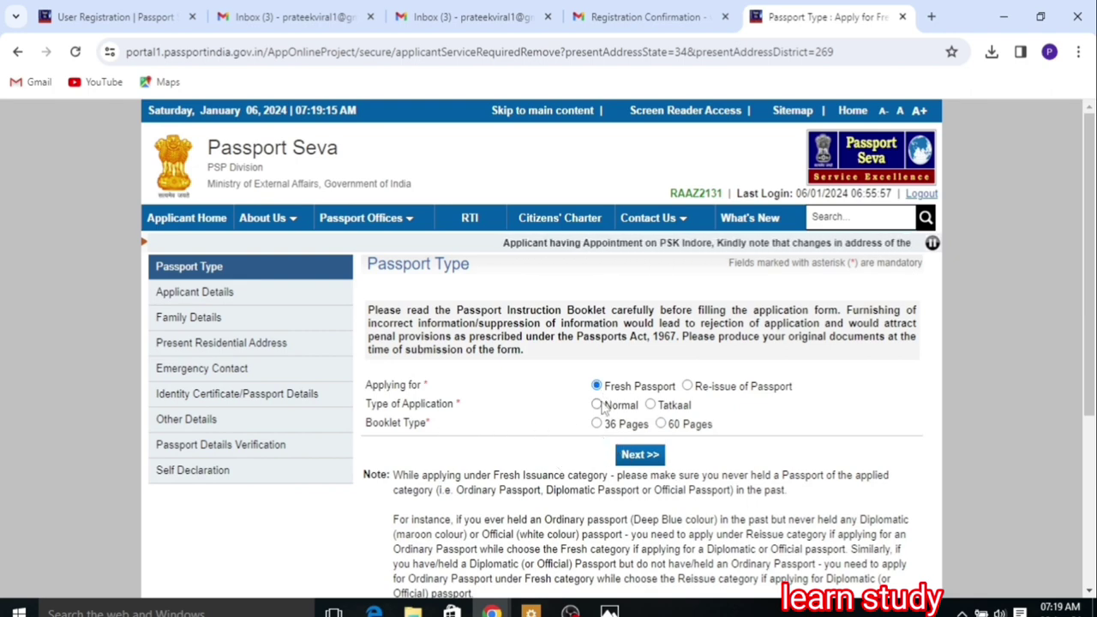
click(597, 423)
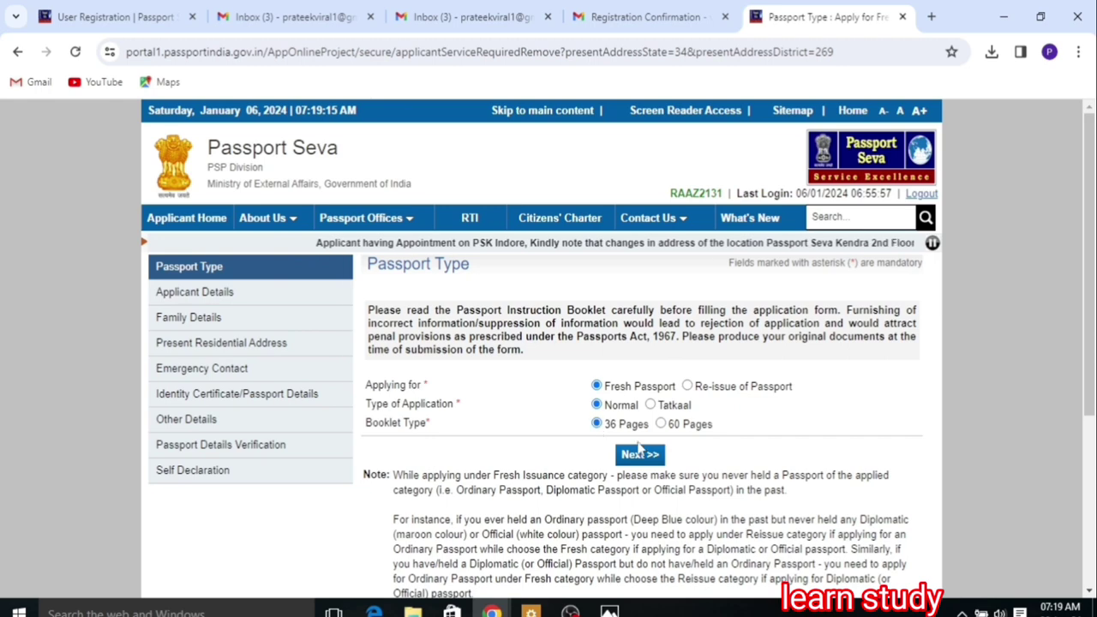
click(640, 454)
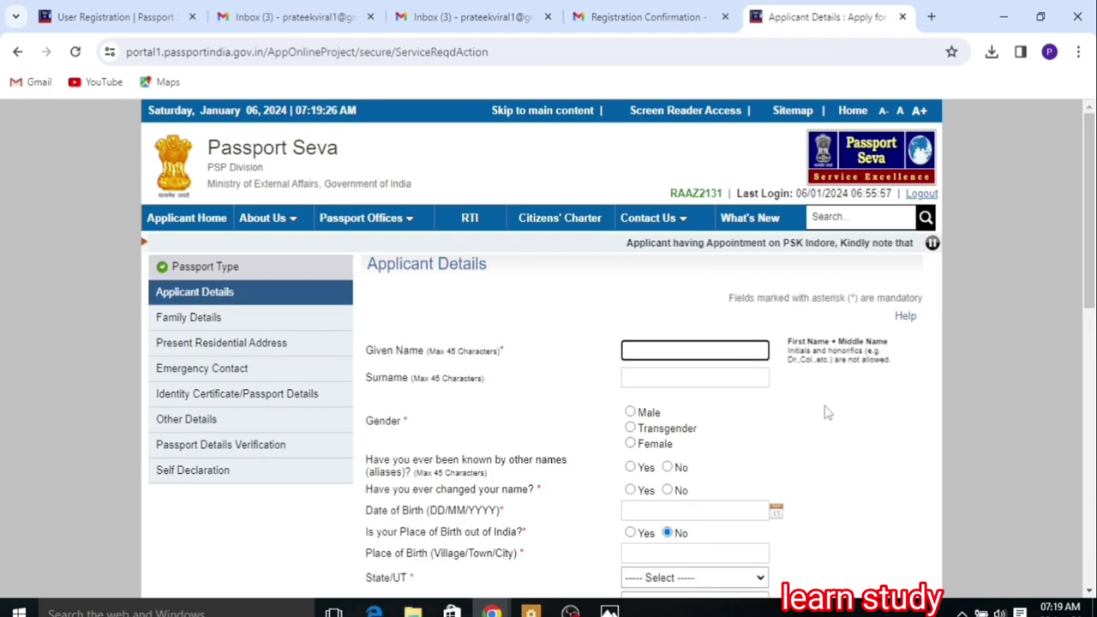
Step: Fill in the applicant's given name and surname, select Male, and answer No to aliases and name change
drag(1090, 298, 1090, 331)
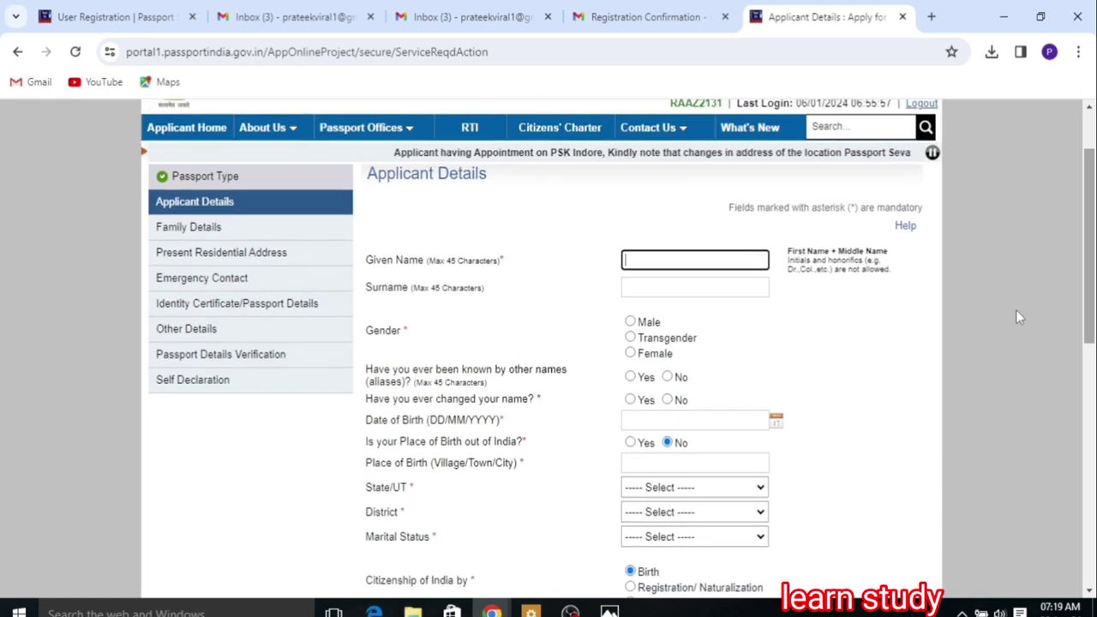
click(727, 262)
click(727, 261)
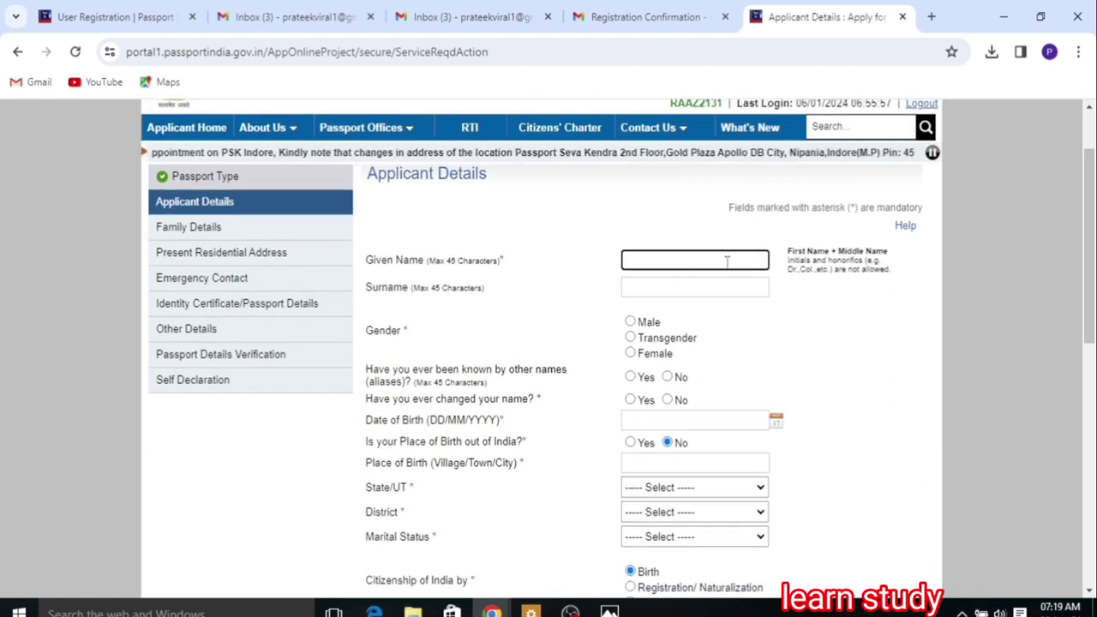
text(VEERU)
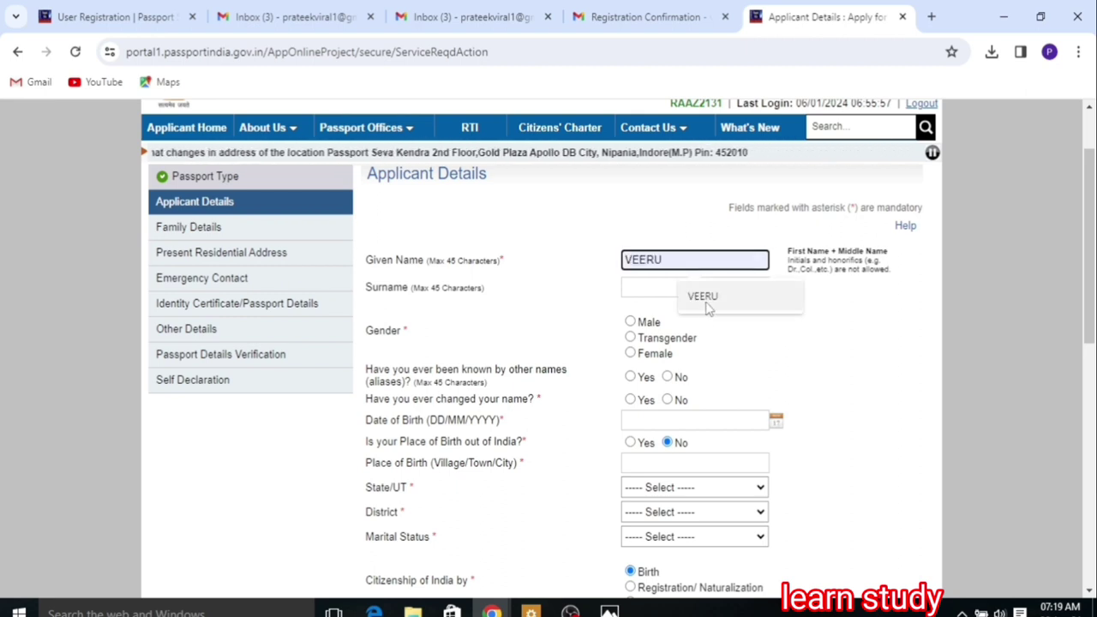
click(708, 308)
click(666, 287)
click(703, 319)
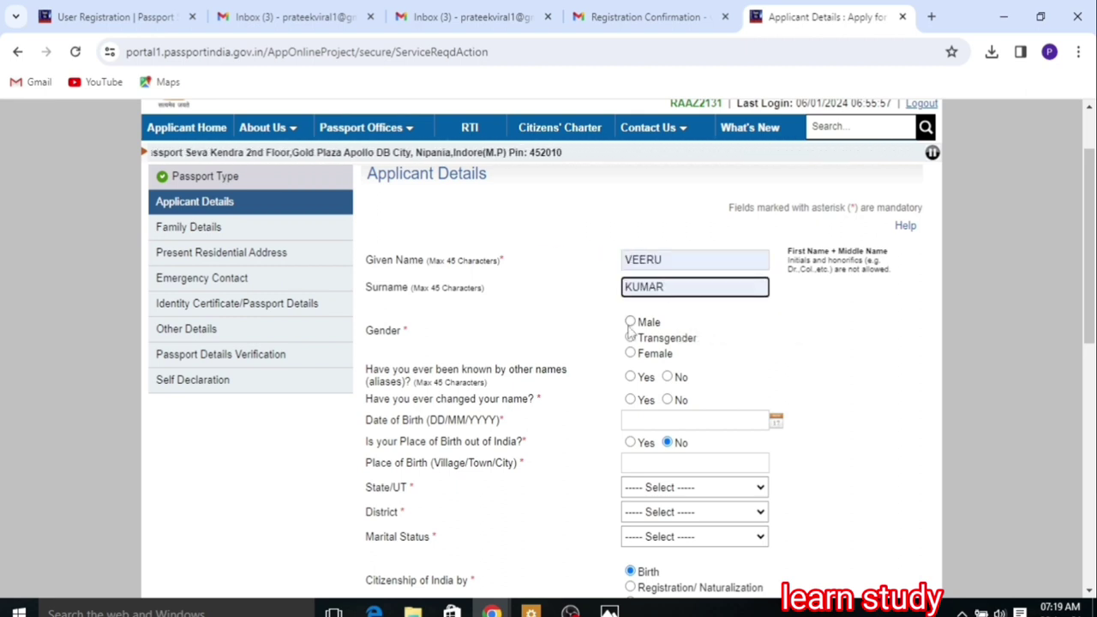
click(630, 323)
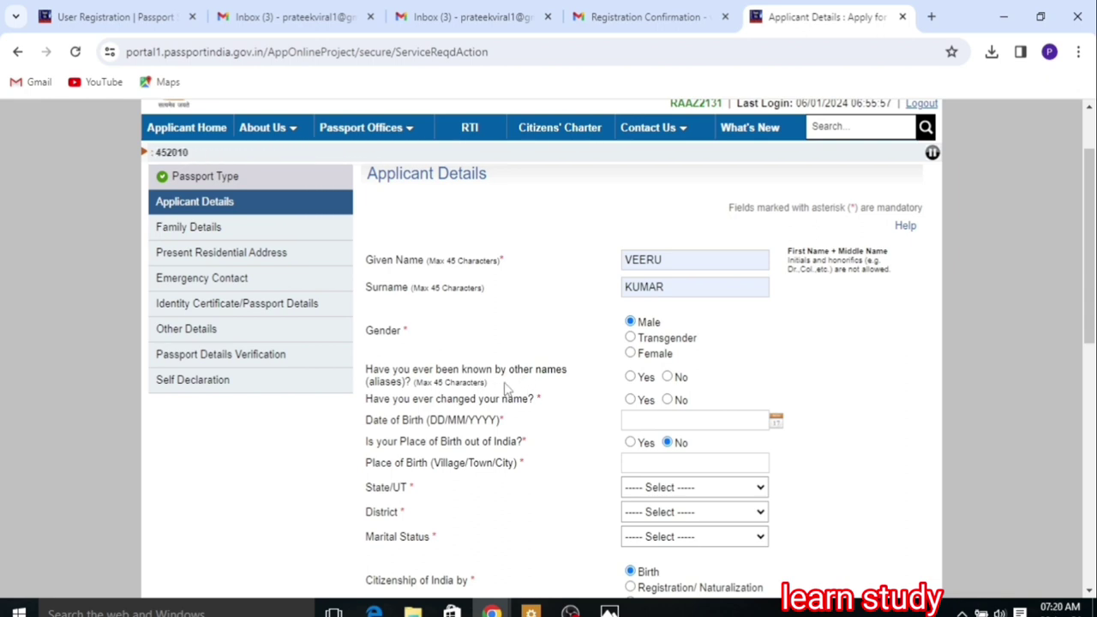
click(668, 378)
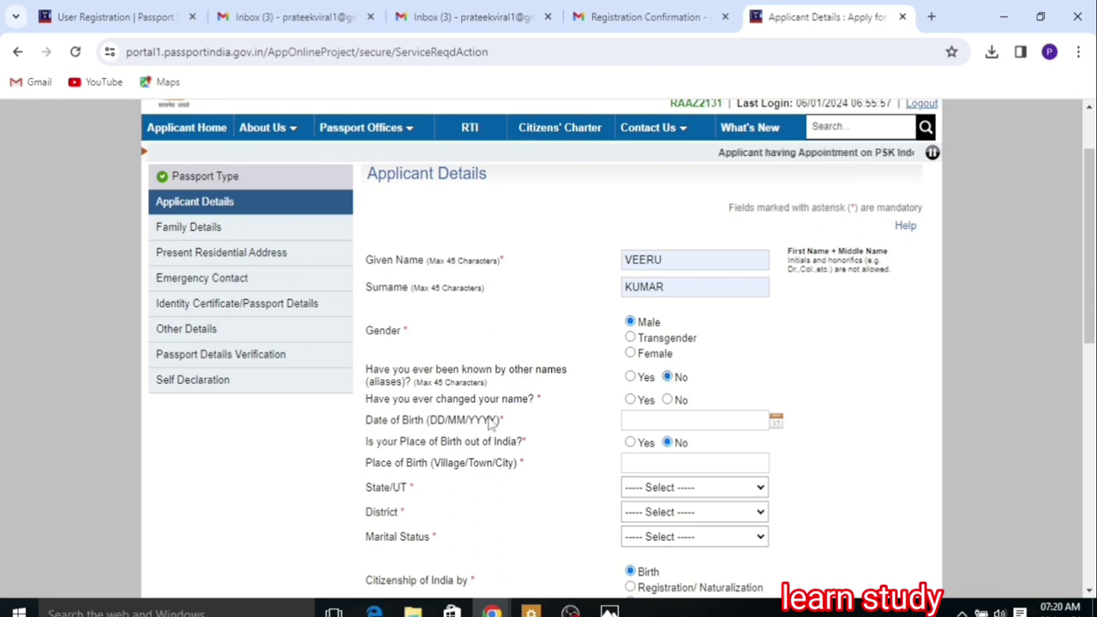
click(653, 418)
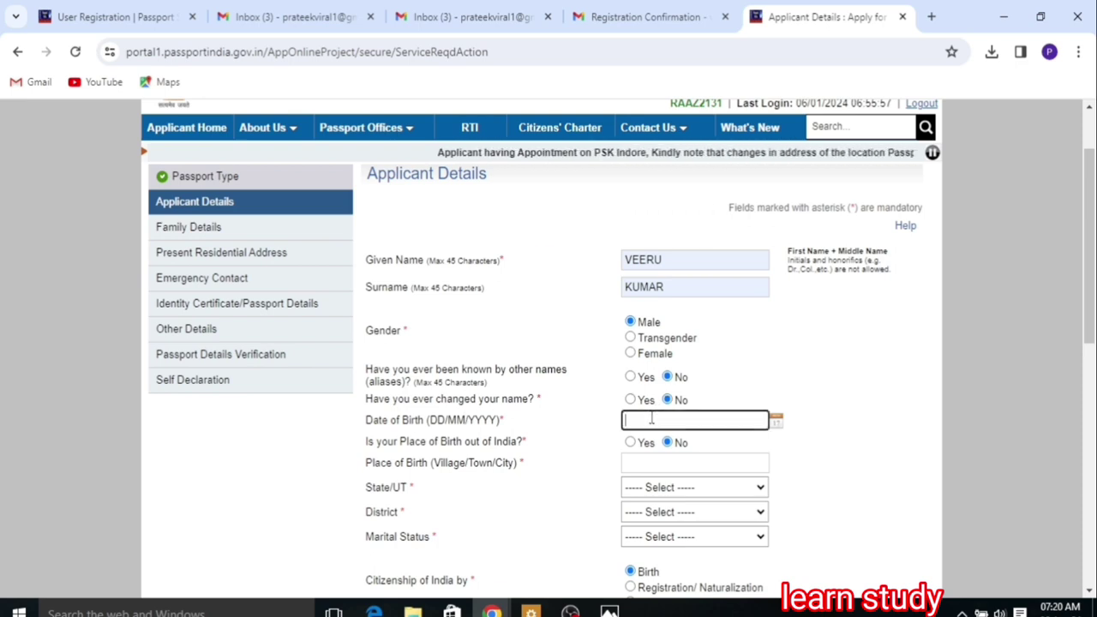
Step: Set the date of birth to 07/04/2000 in the calendar
click(775, 420)
click(753, 449)
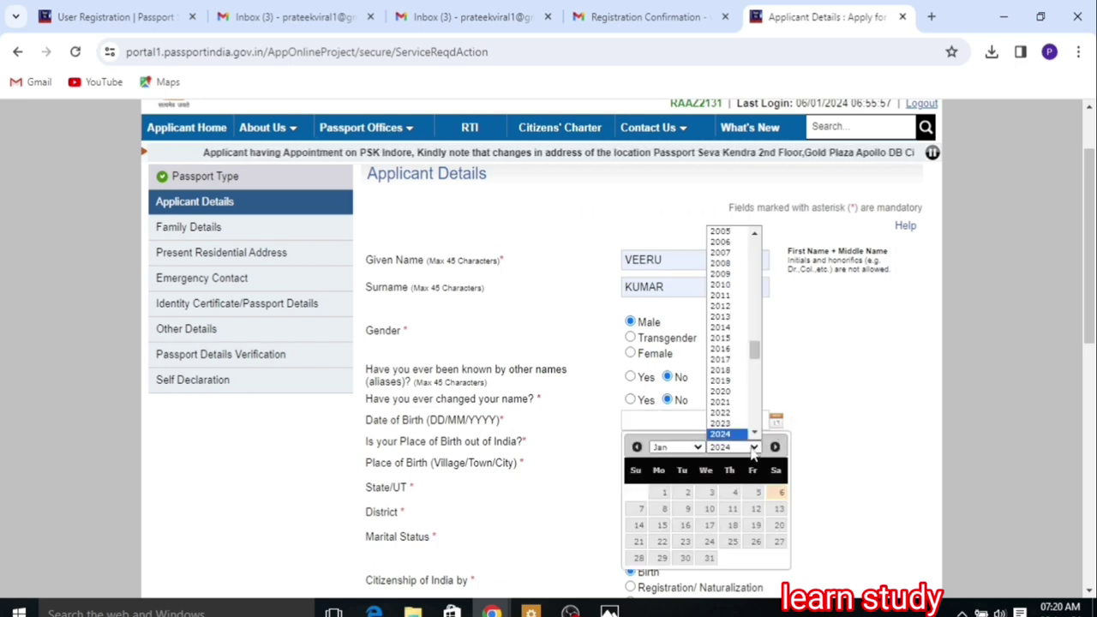
scroll(727, 334, up, 2)
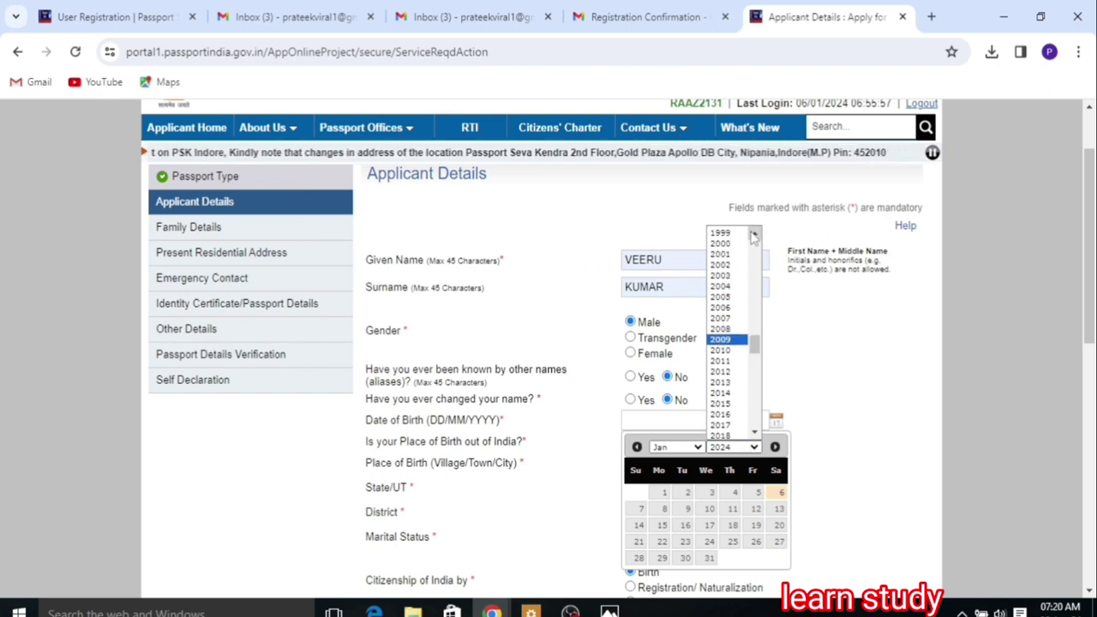
click(721, 245)
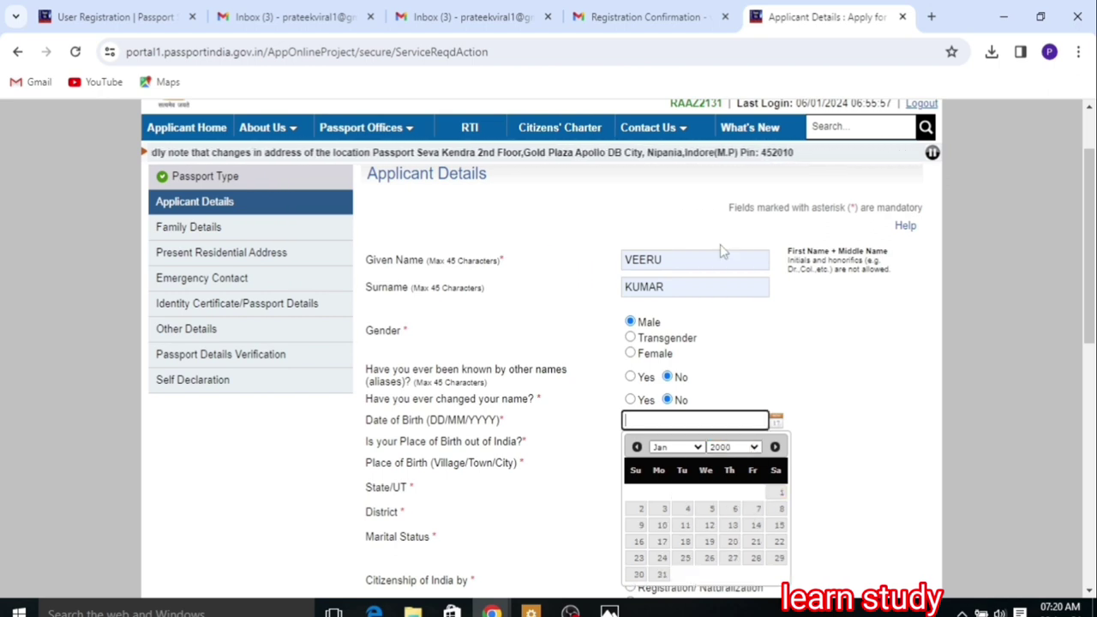
click(676, 447)
click(676, 492)
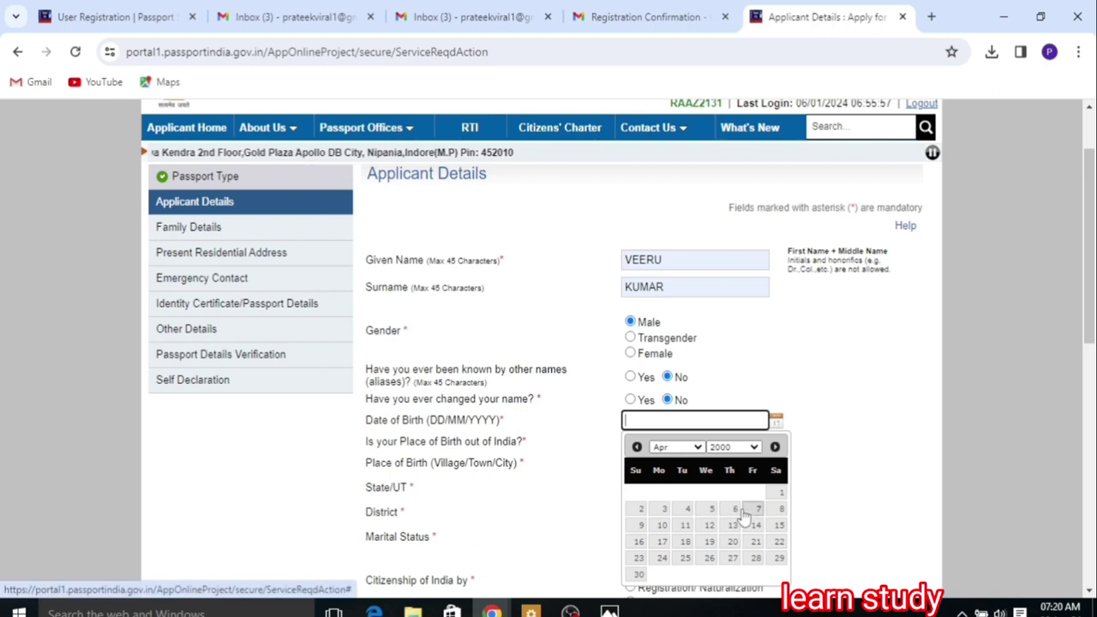
click(754, 509)
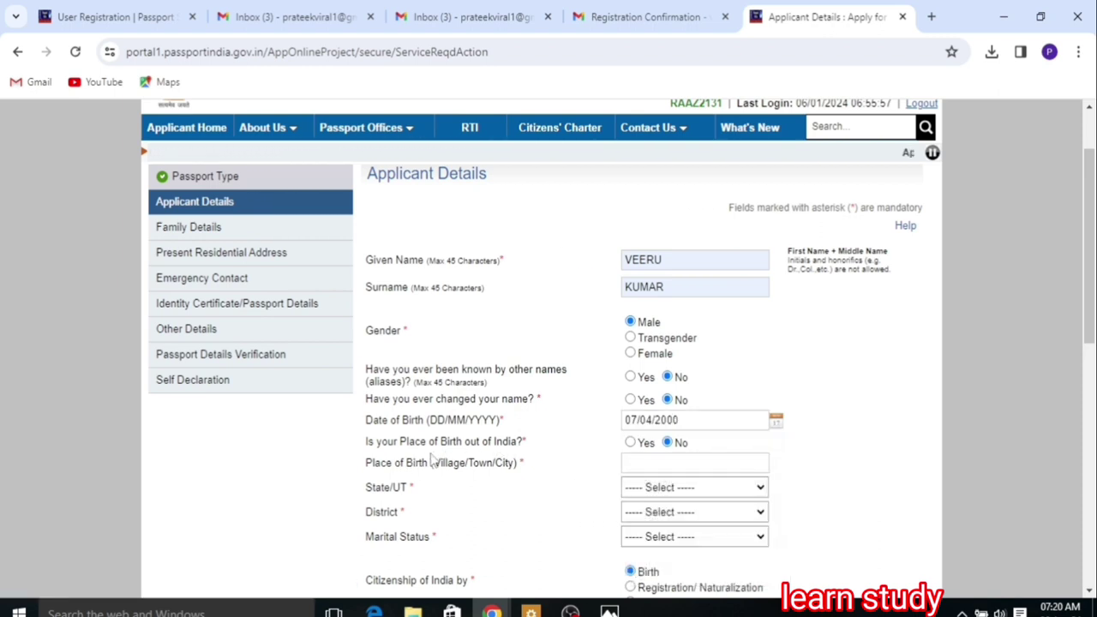
Step: Enter the place of birth, with birth state Uttar Pradesh and district Jaunpur
click(646, 462)
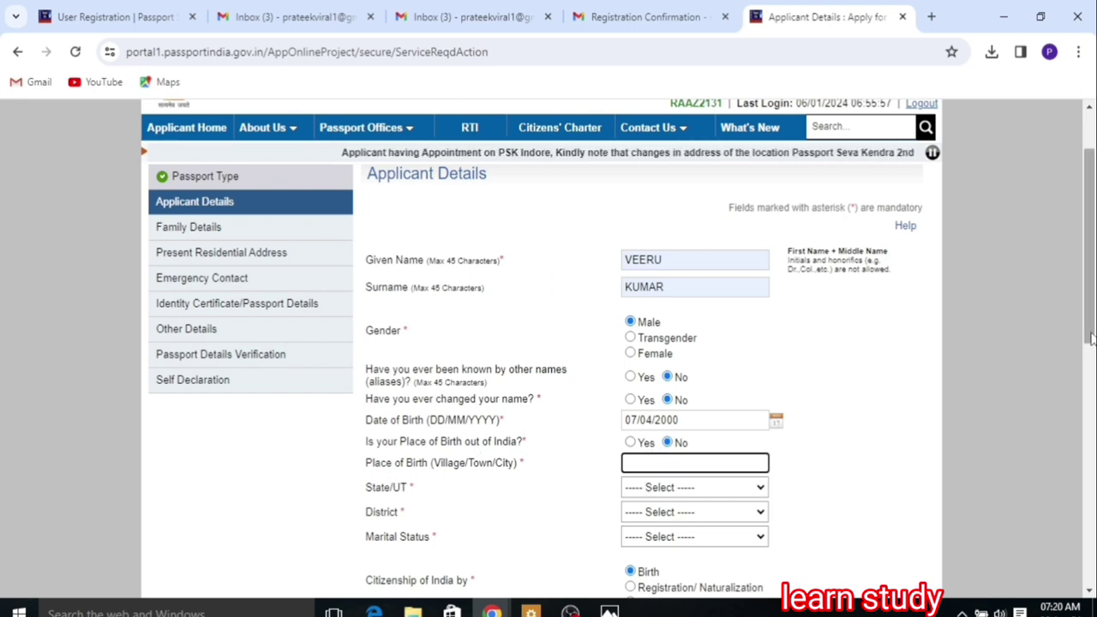
drag(1090, 336, 1091, 394)
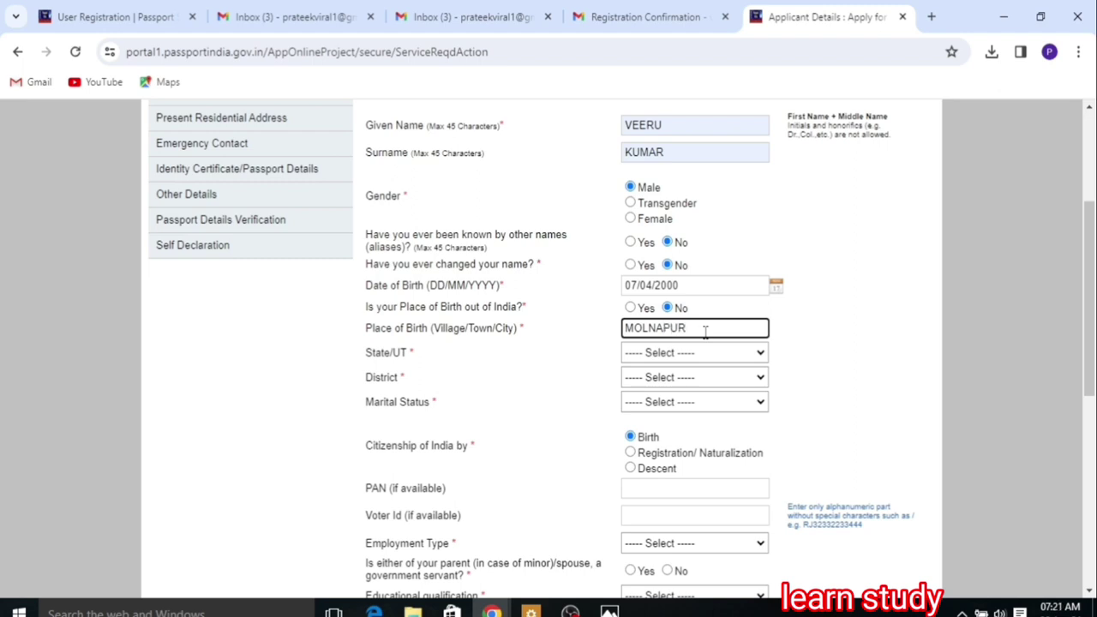
text(POST SHAHGANJ)
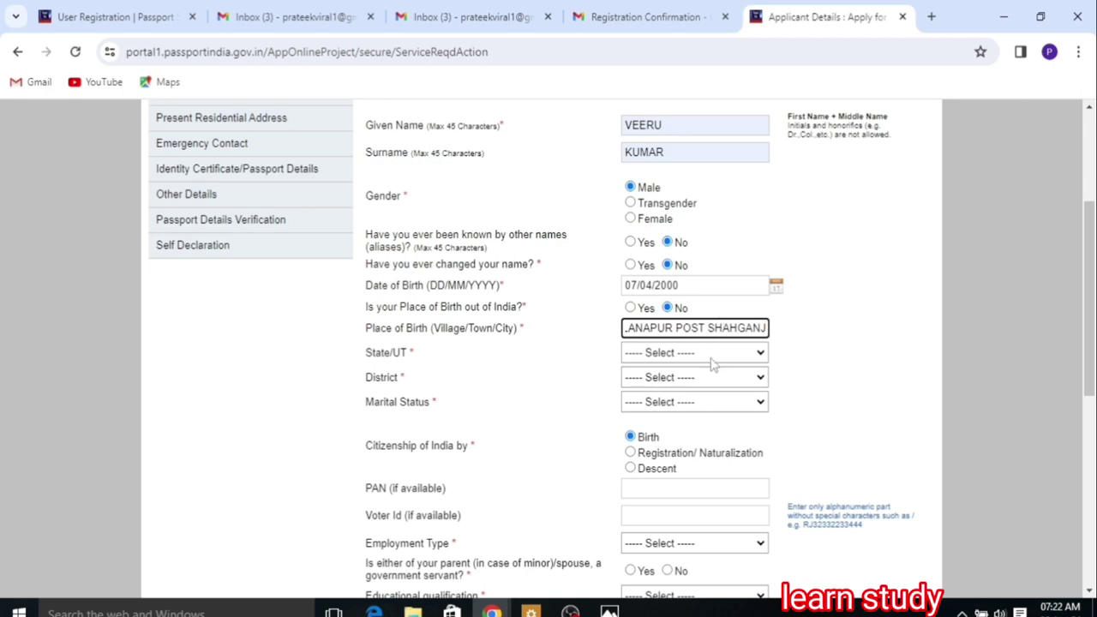
click(711, 363)
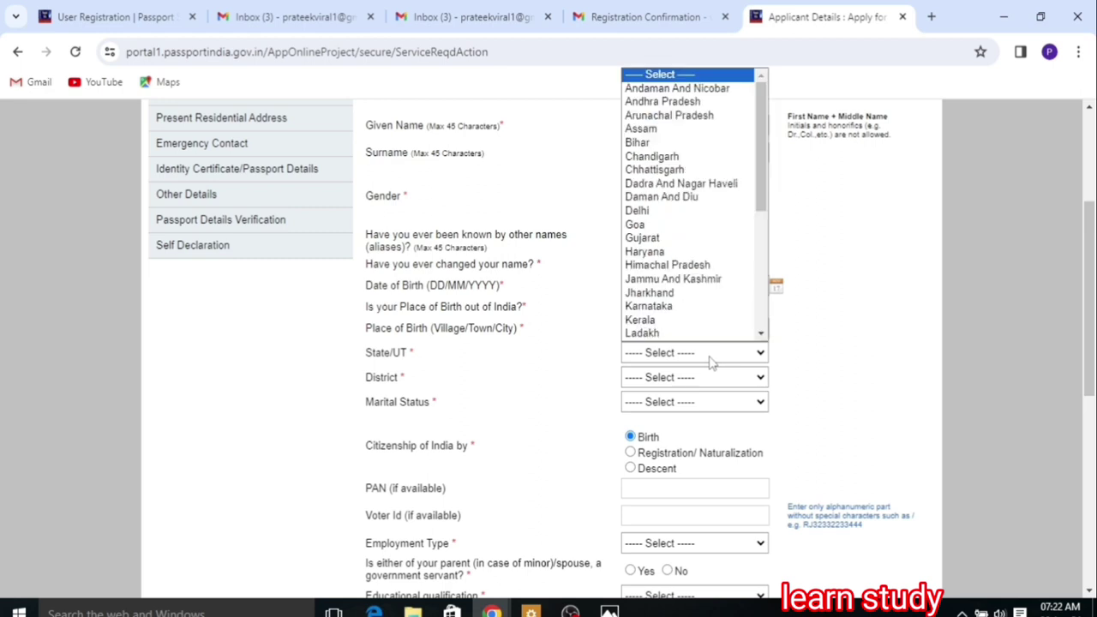
key(u)
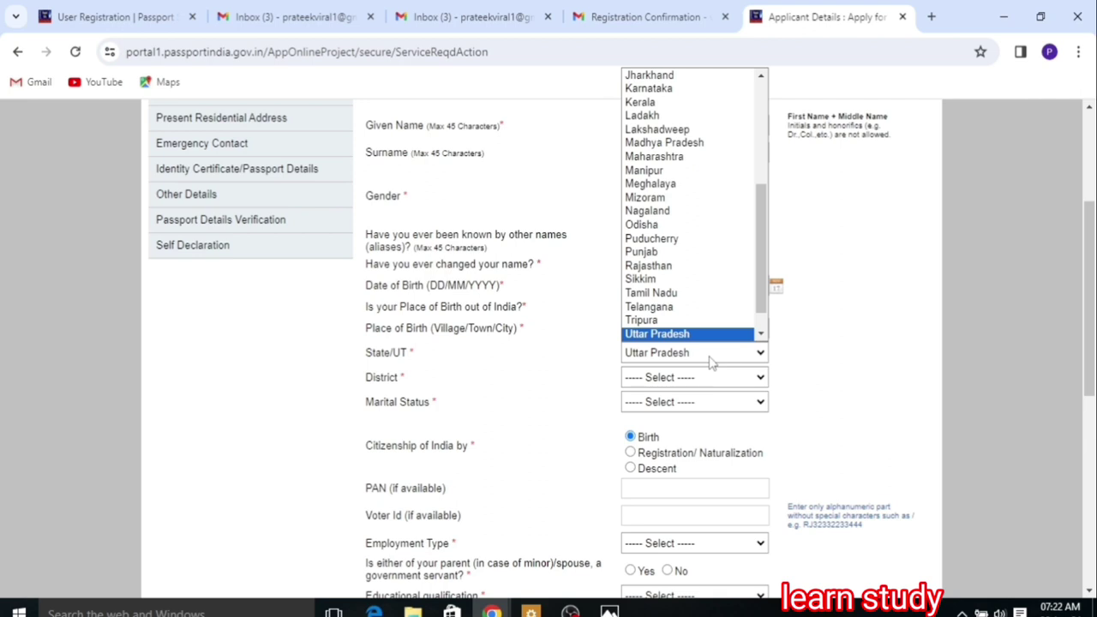
key(Return)
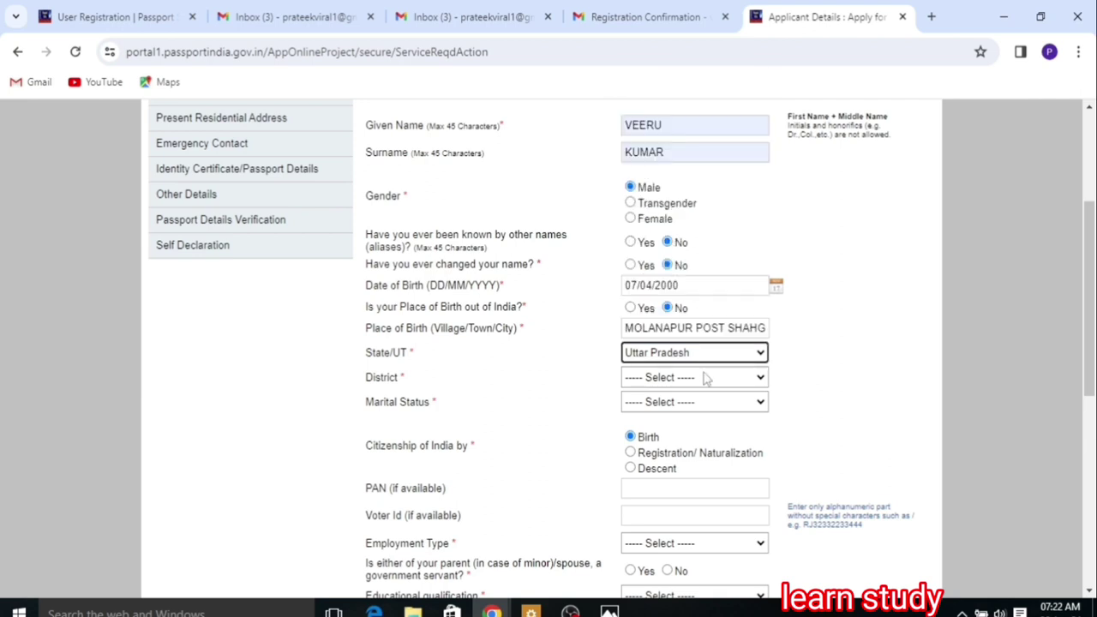
click(706, 379)
key(j)
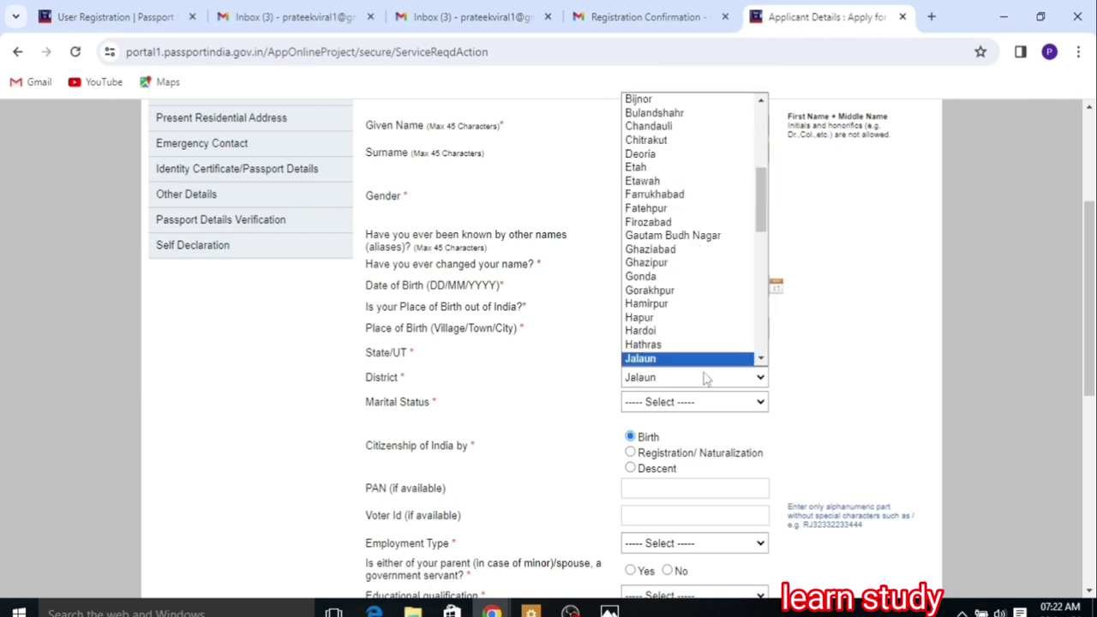
key(j)
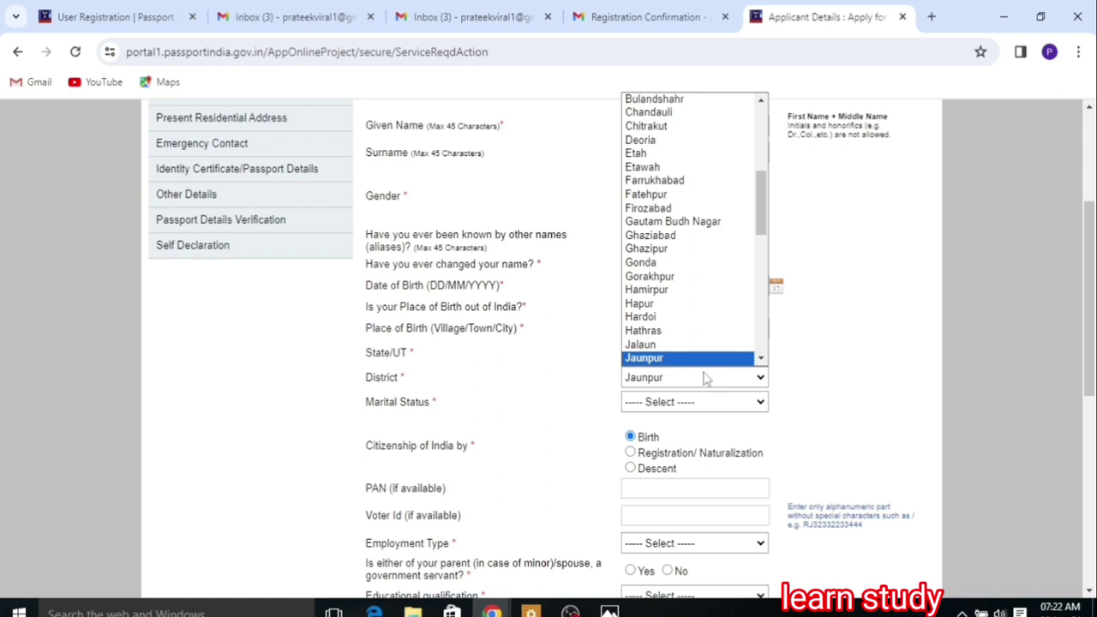
key(Return)
Step: Set marital status Single, employment Self Employed, qualification 10th Pass And Above, and save the details
click(684, 408)
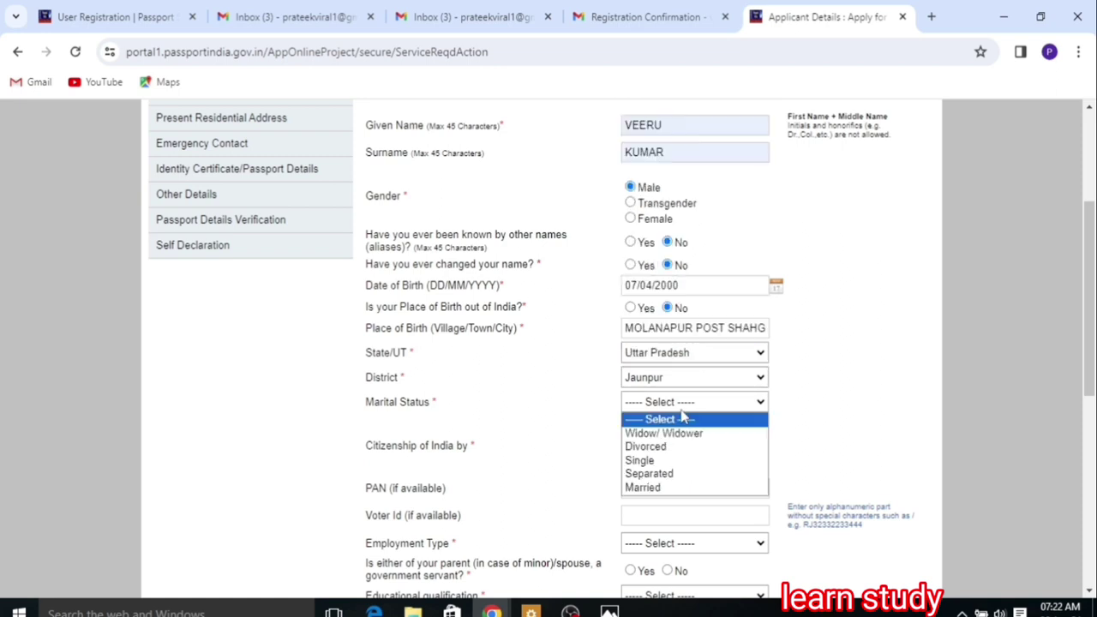
click(668, 462)
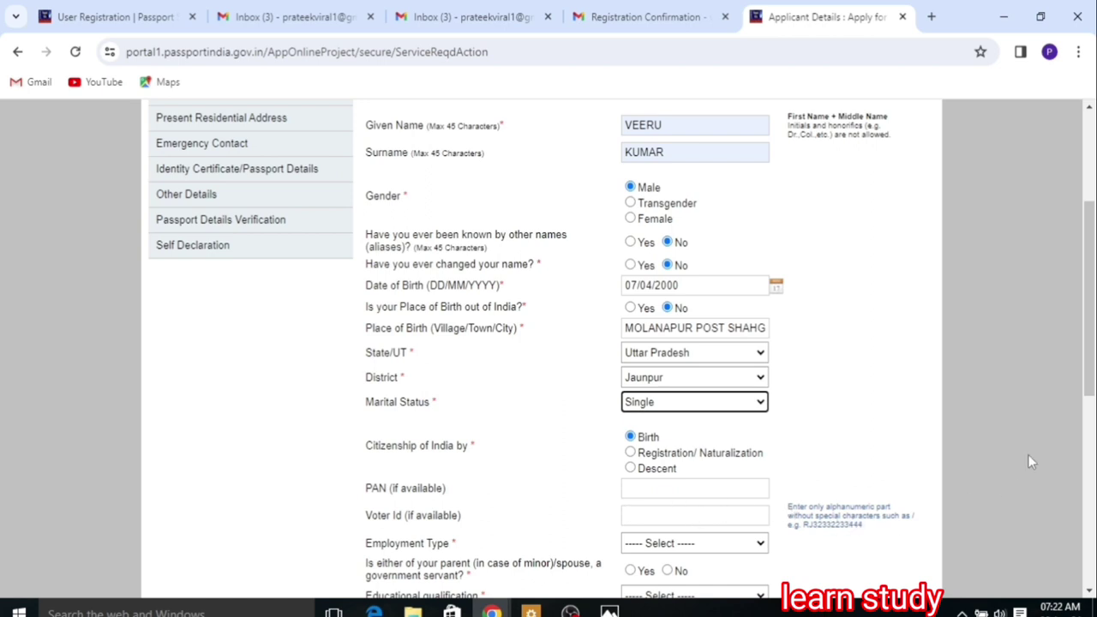
drag(1089, 393, 1087, 464)
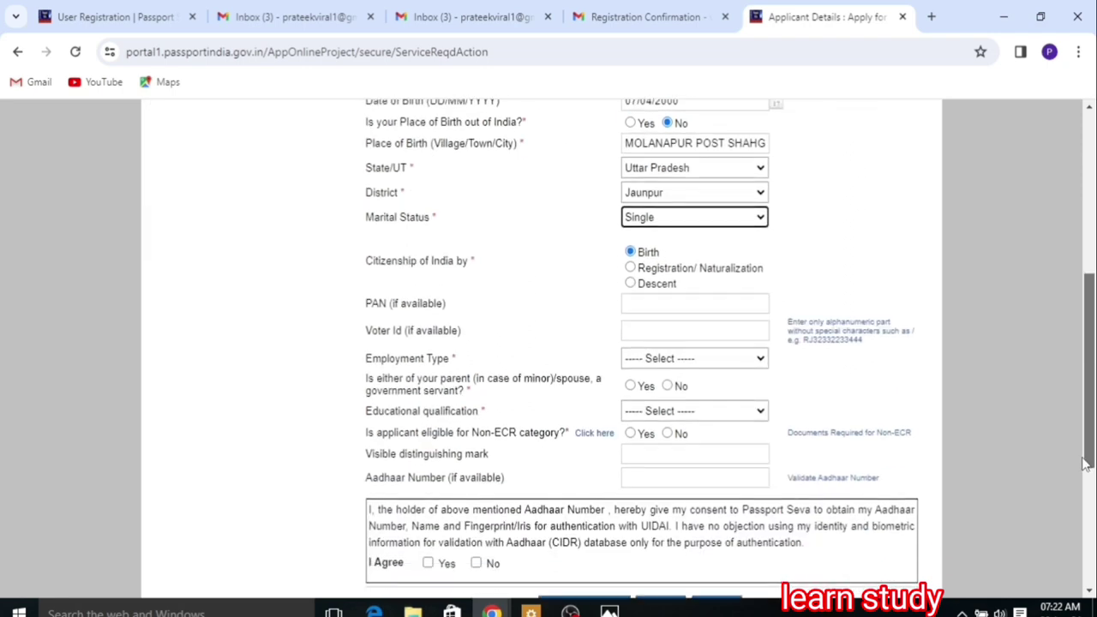
click(693, 360)
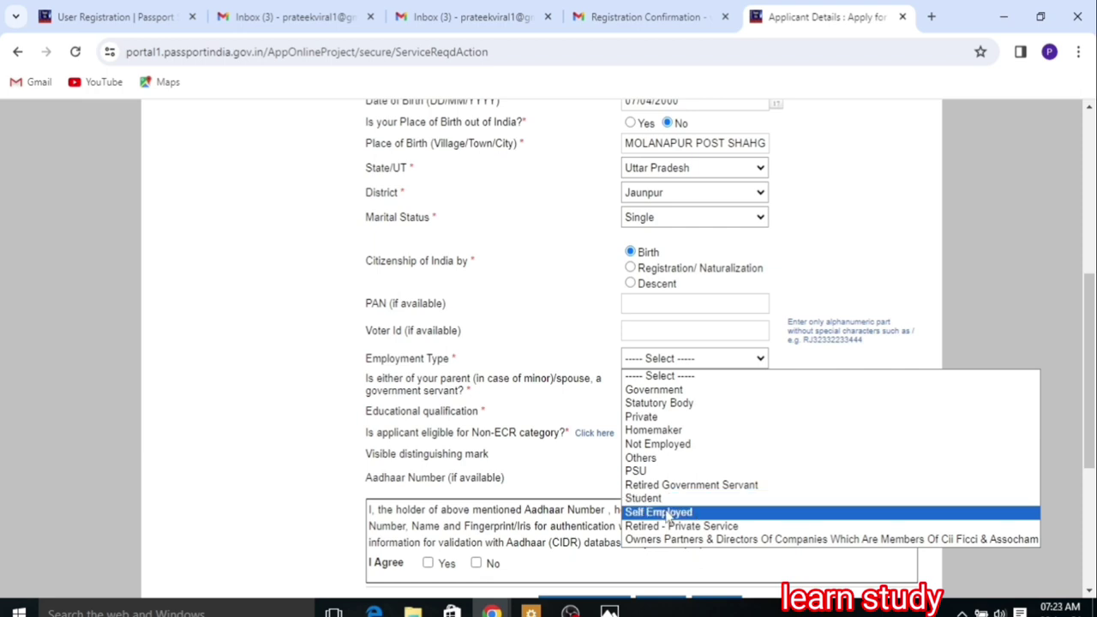
click(667, 512)
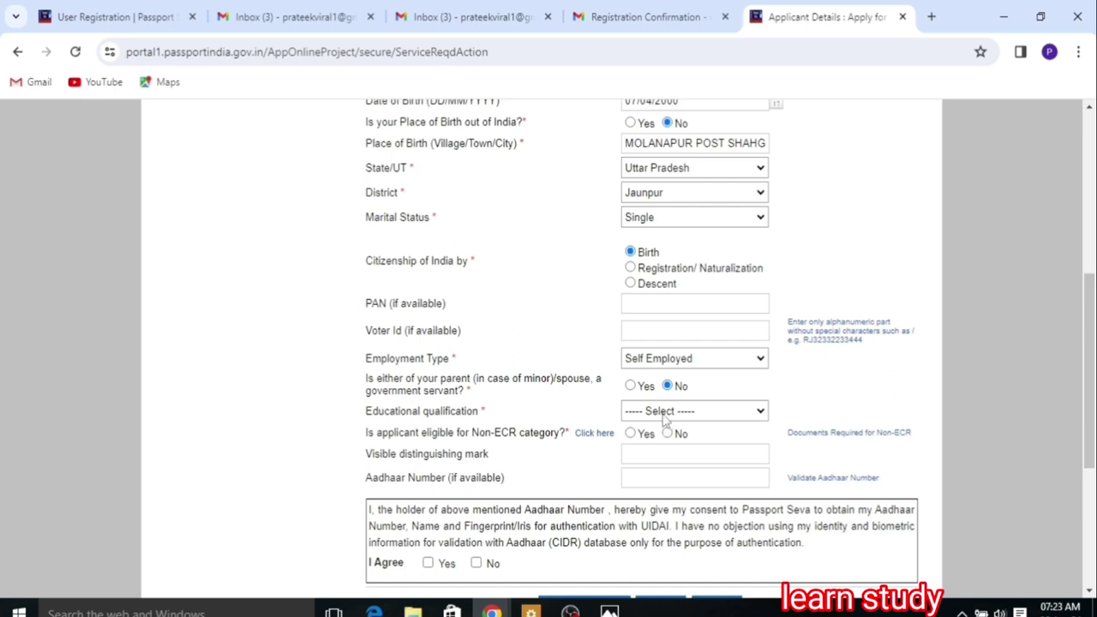
click(665, 413)
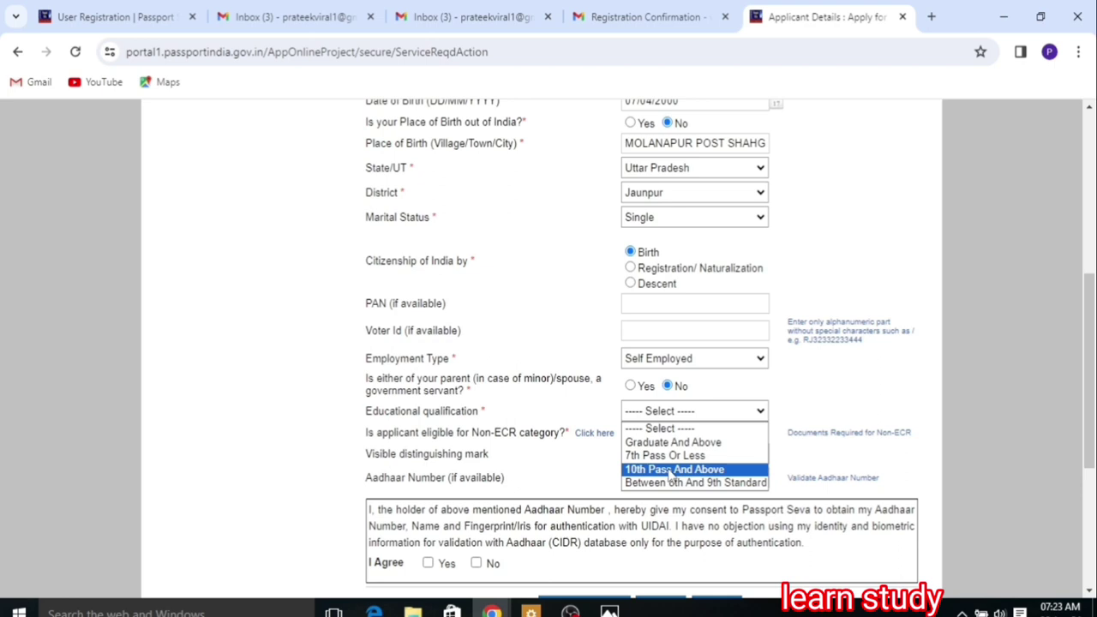
click(671, 470)
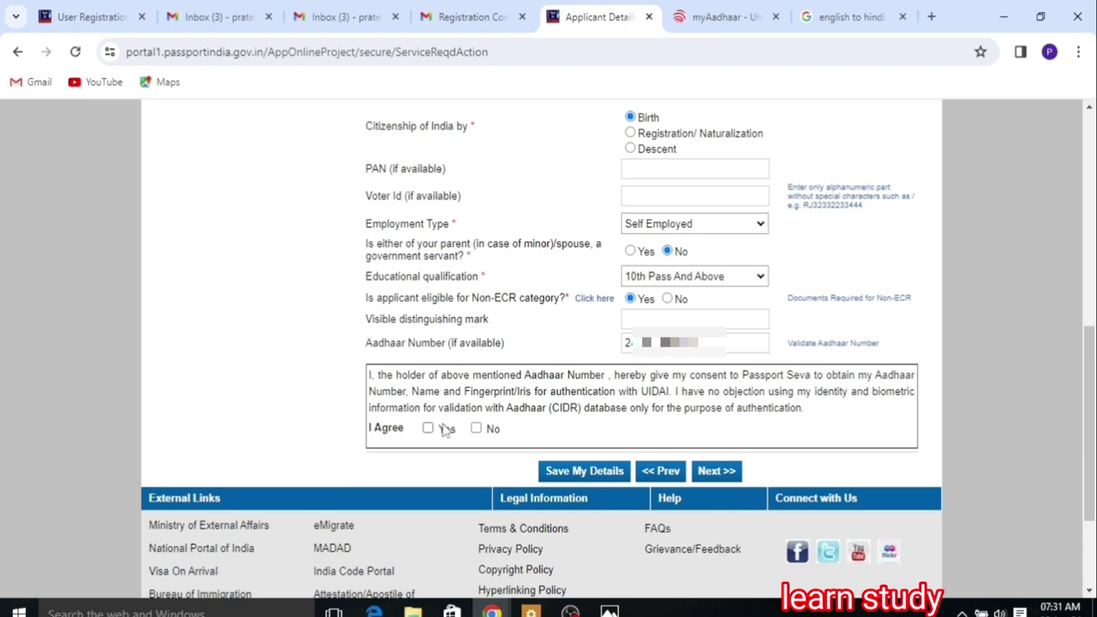
click(601, 478)
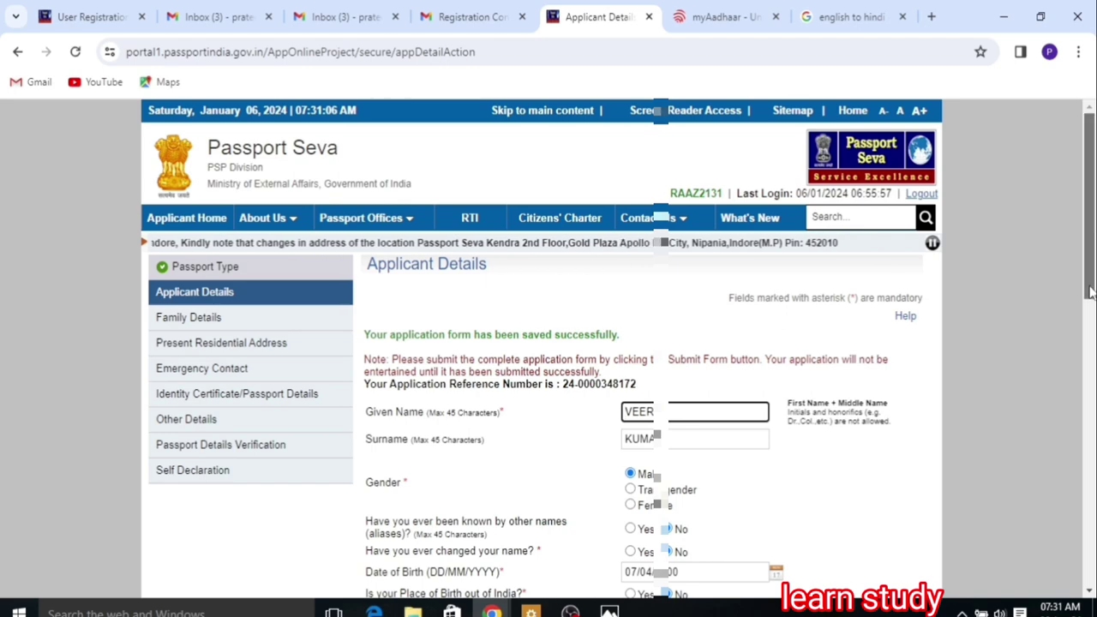
Step: Acknowledge the Aadhaar disclaimer, agree to the consent, and proceed to Family Details
drag(1091, 291, 1089, 499)
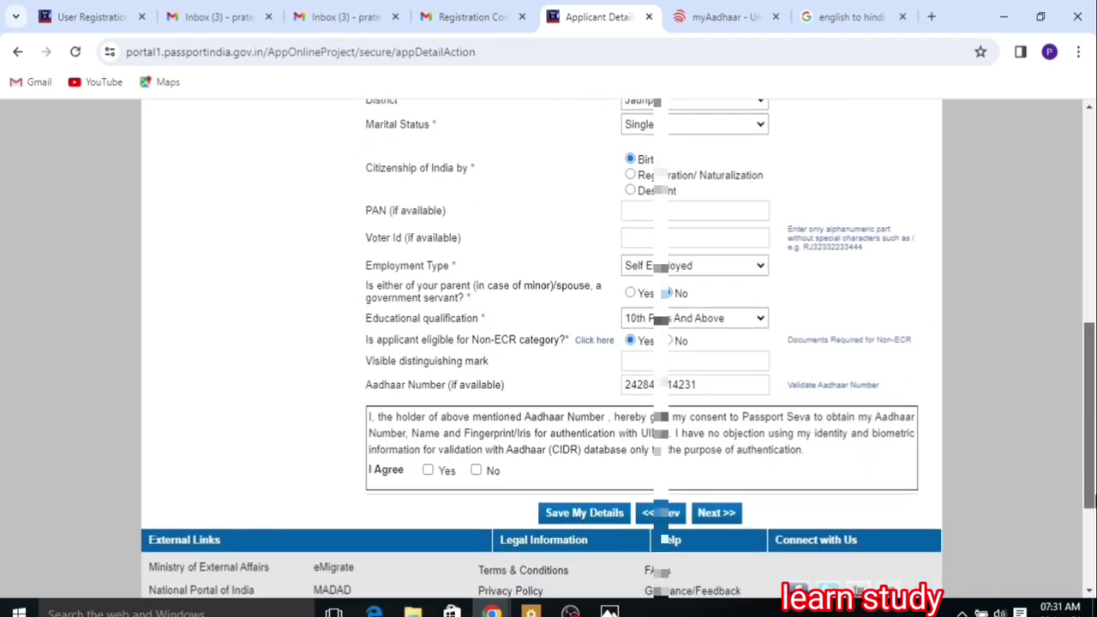
click(725, 514)
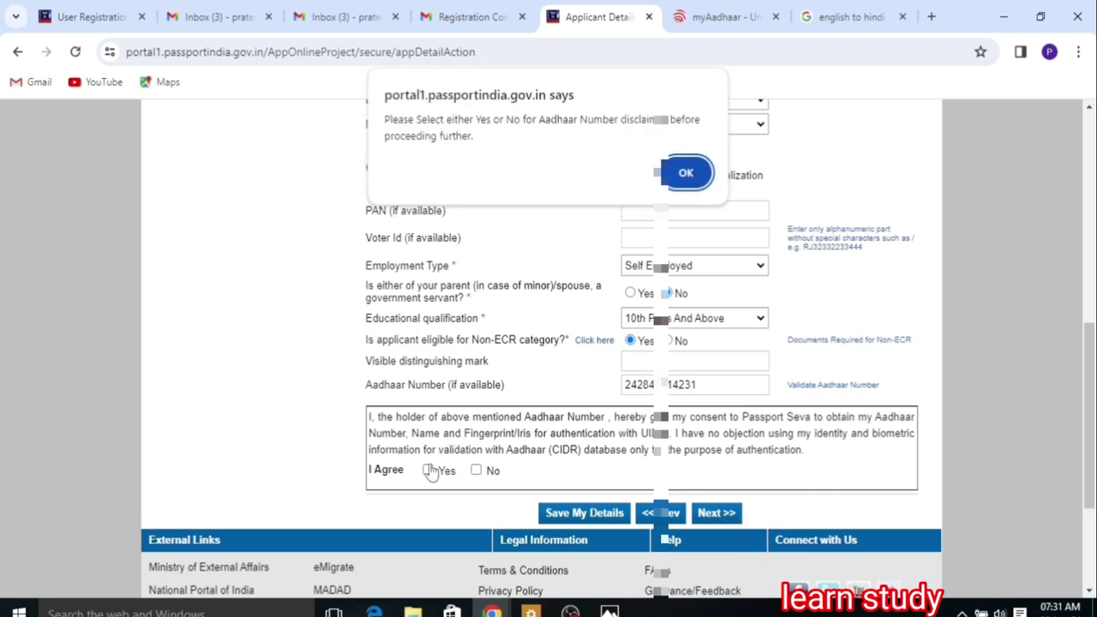
click(686, 173)
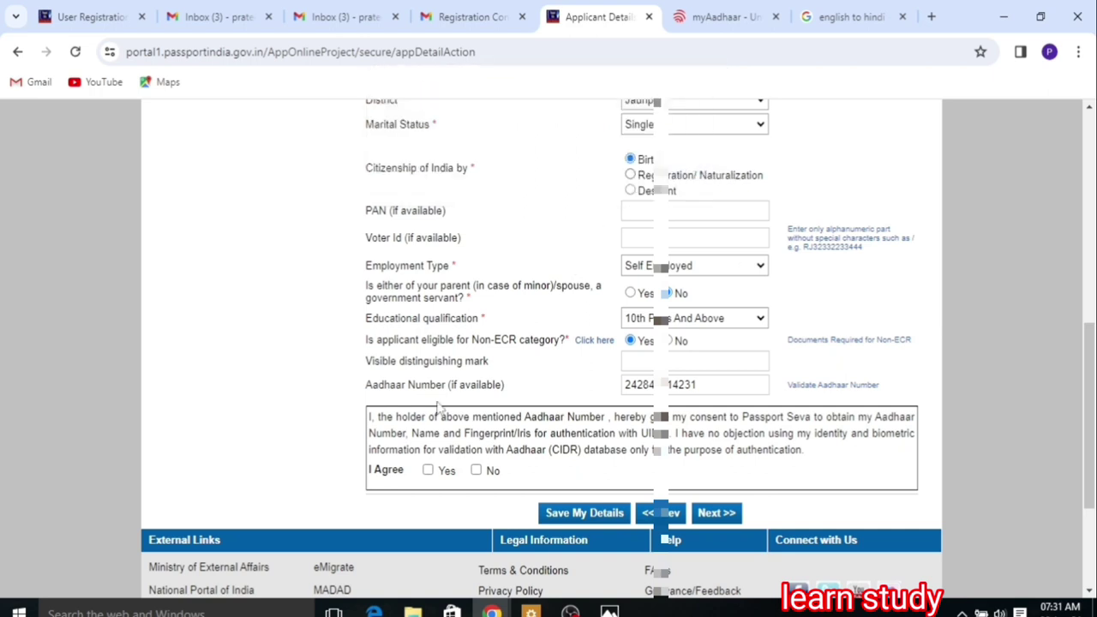
click(427, 471)
click(711, 514)
Step: Enter the father's given name and the mother's given name and surname, then continue
text(J)
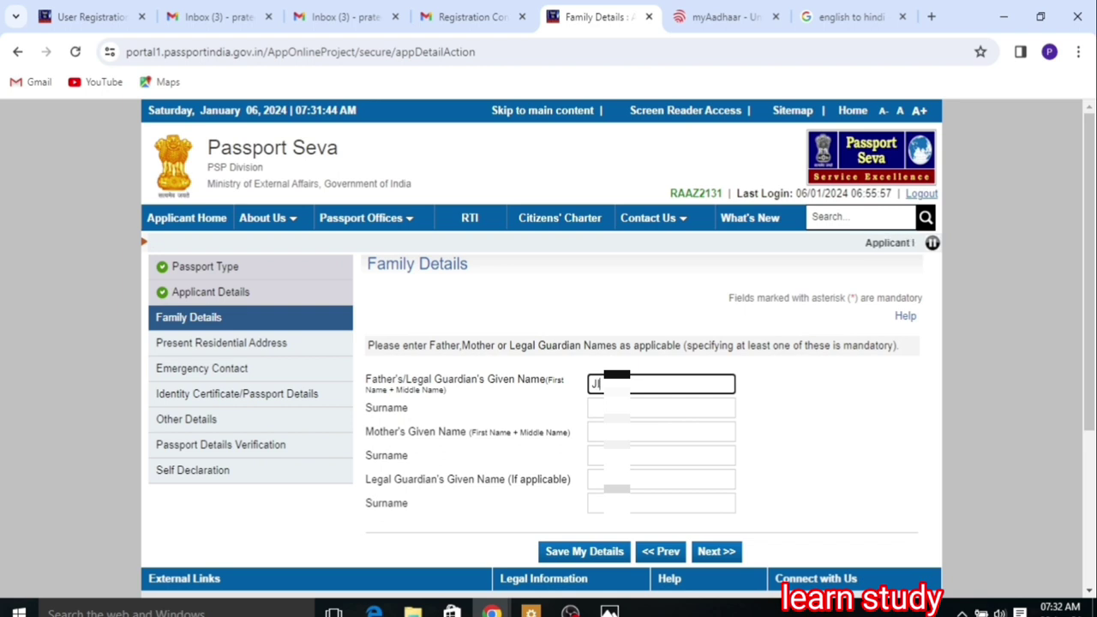
text(IL)
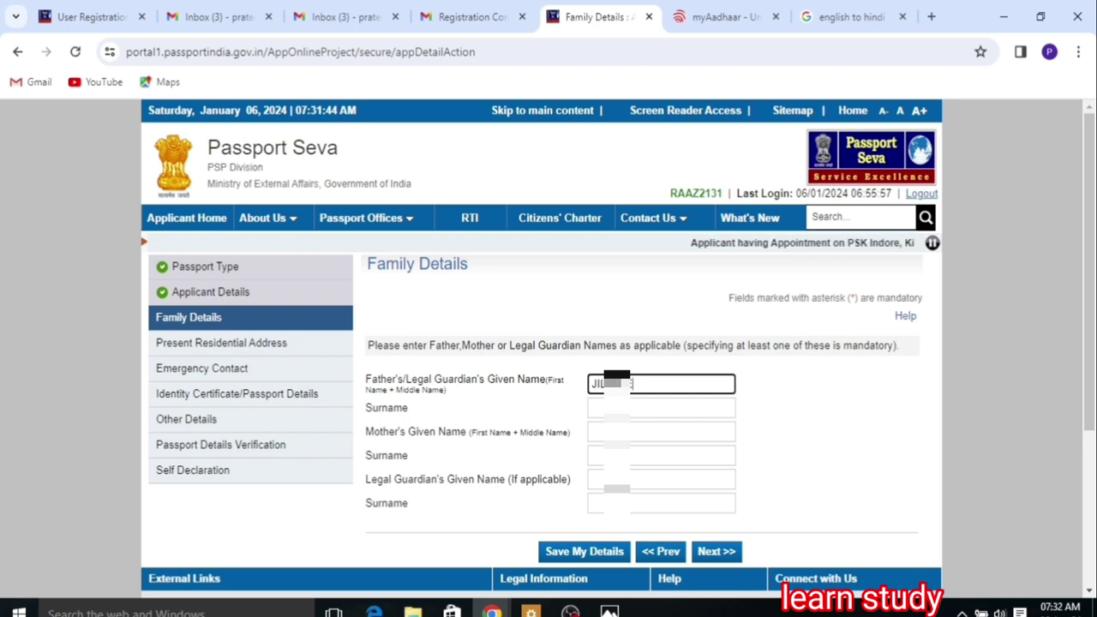
text(T)
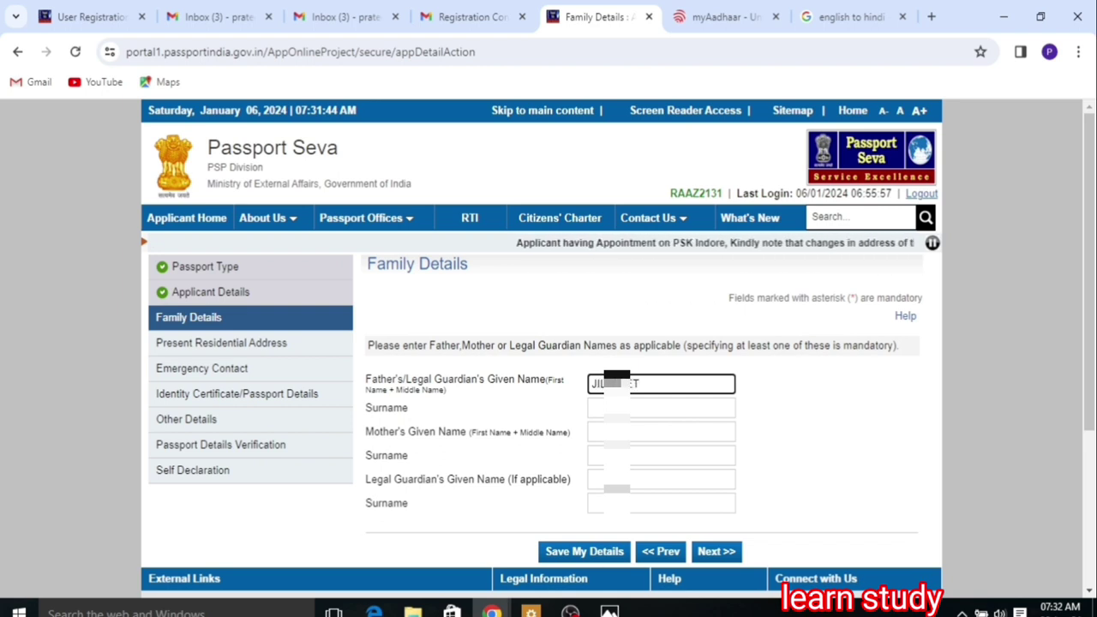
click(661, 432)
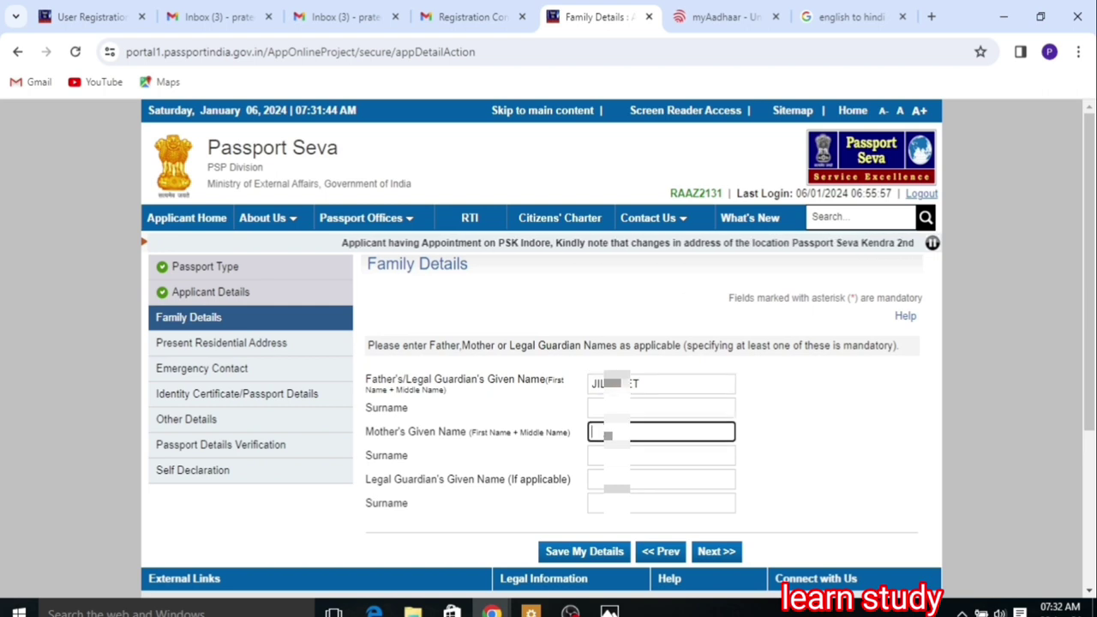
text(UN)
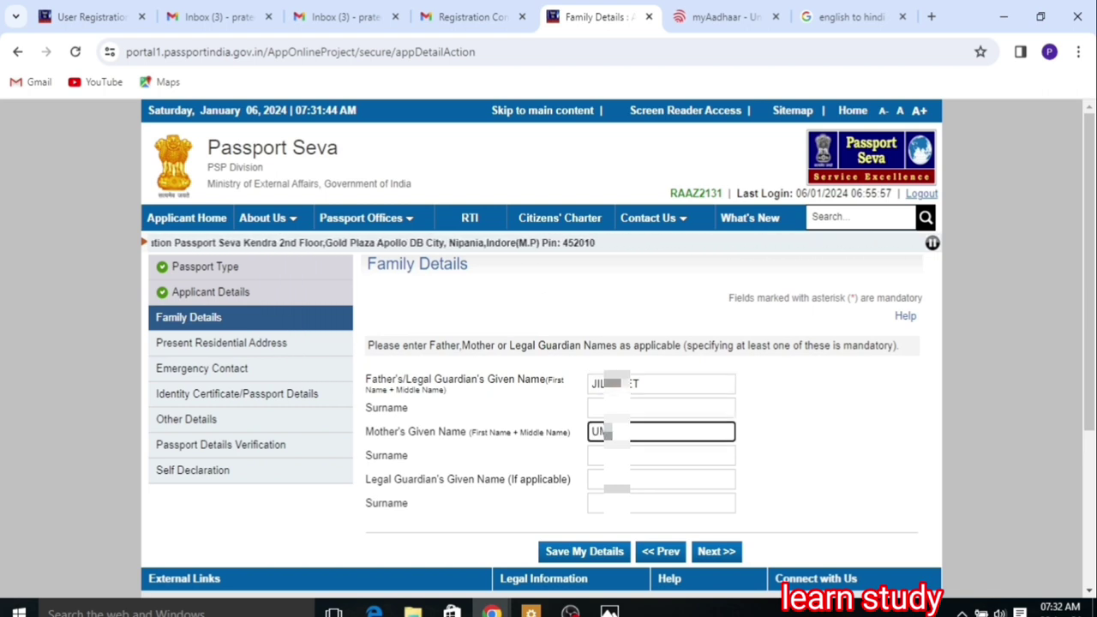
click(597, 456)
text(DE)
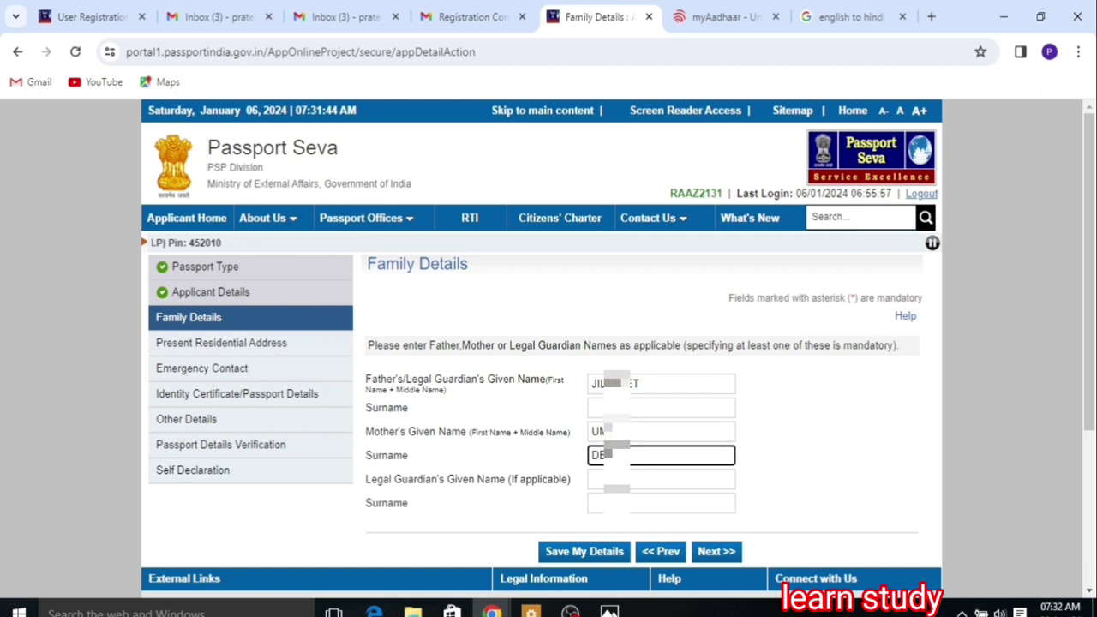
click(719, 553)
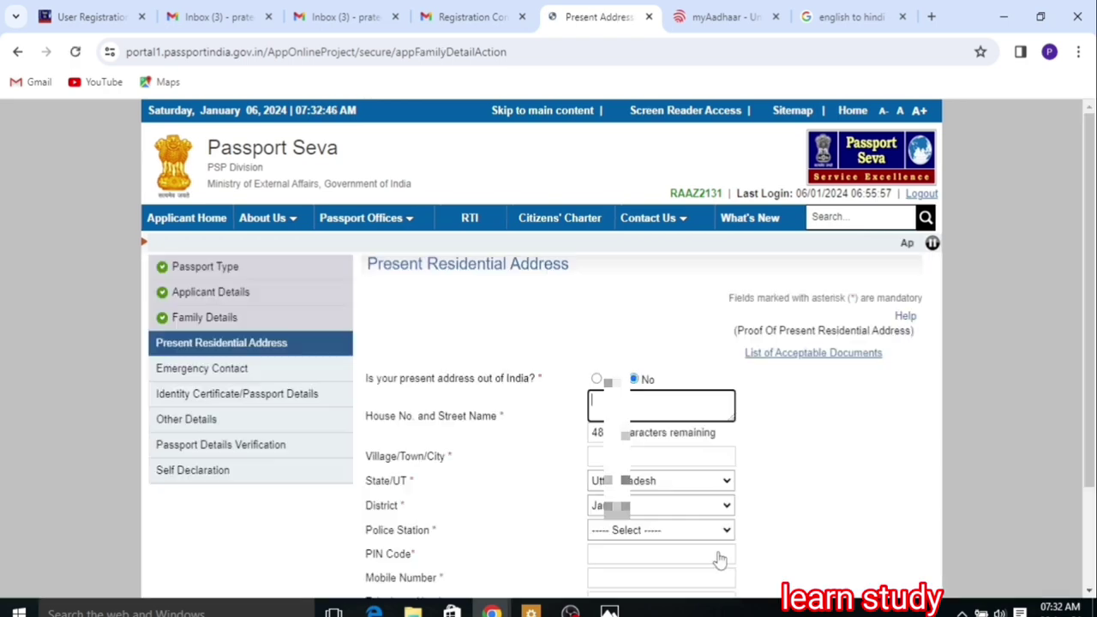
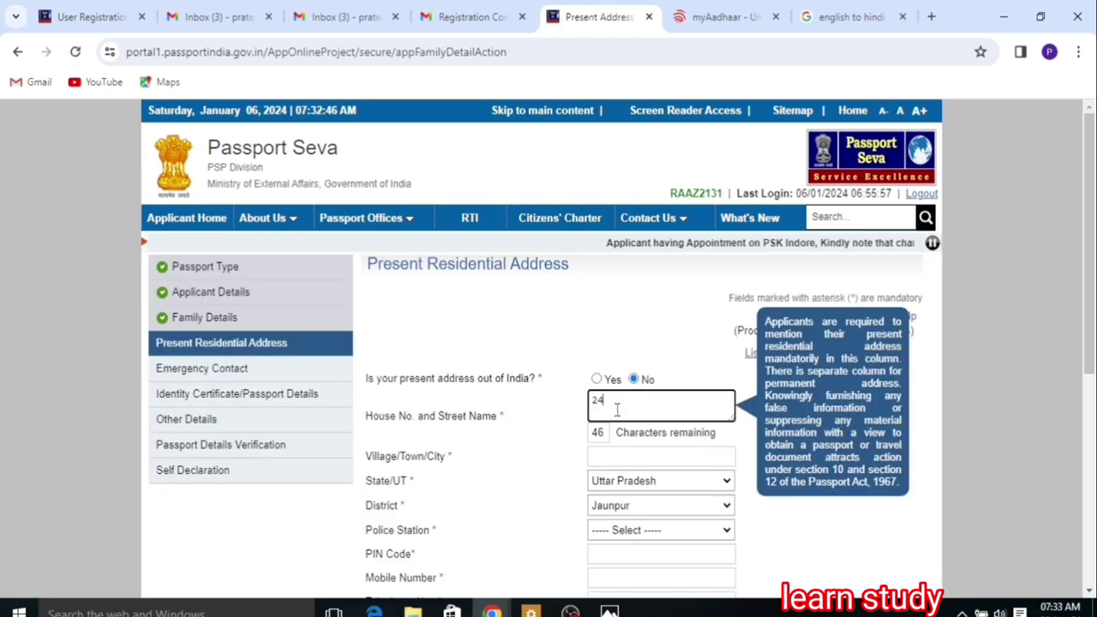
Step: Enter the present address's house number, village, police station and PIN code
key(Tab)
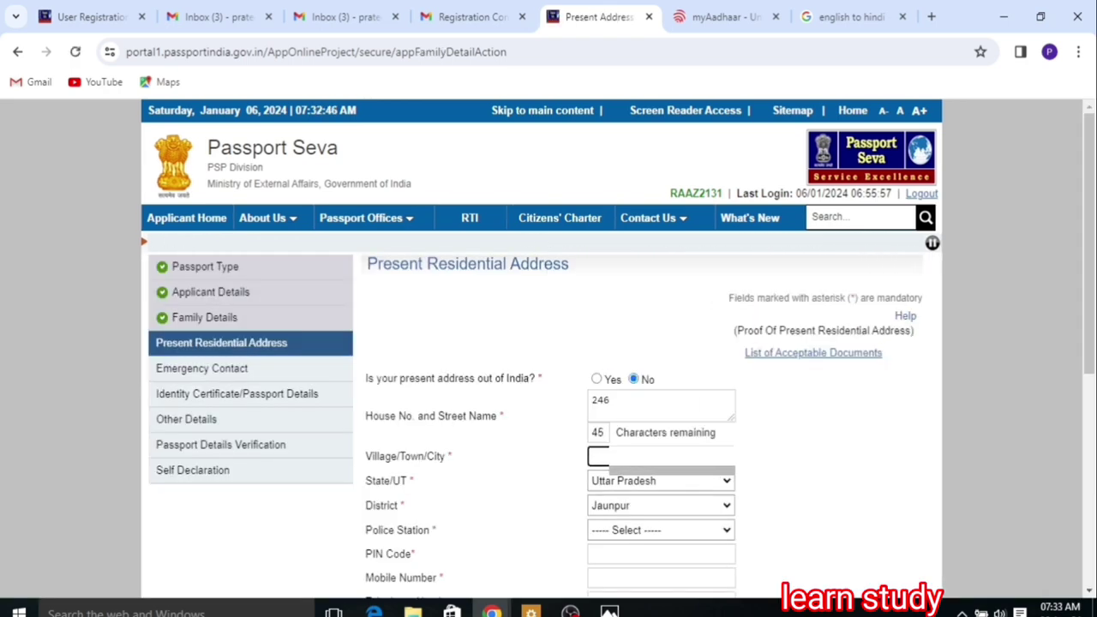
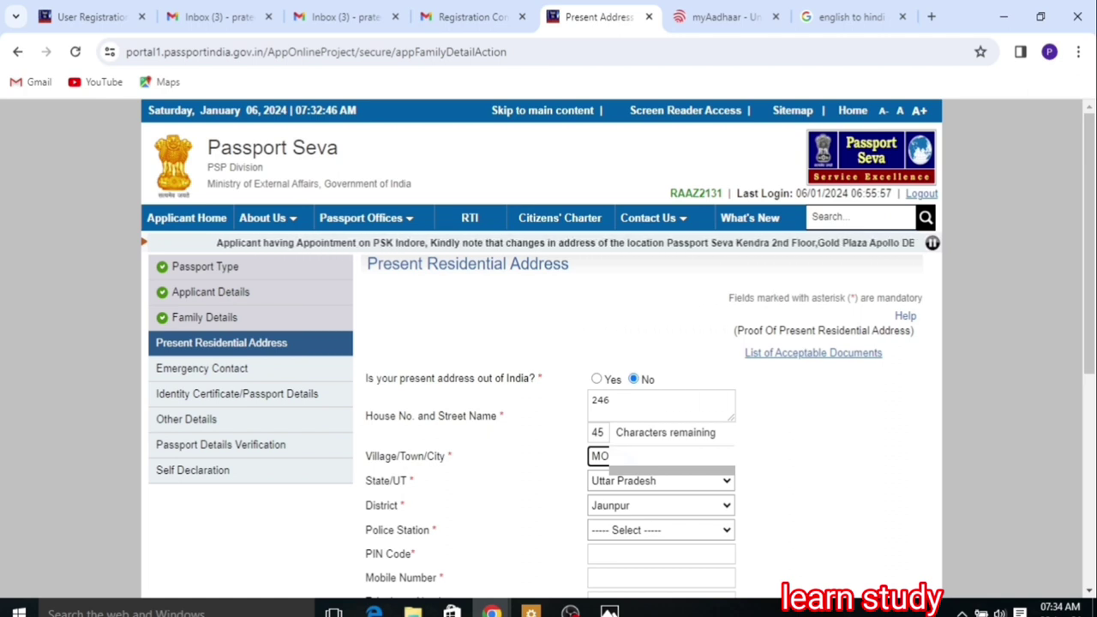
click(632, 530)
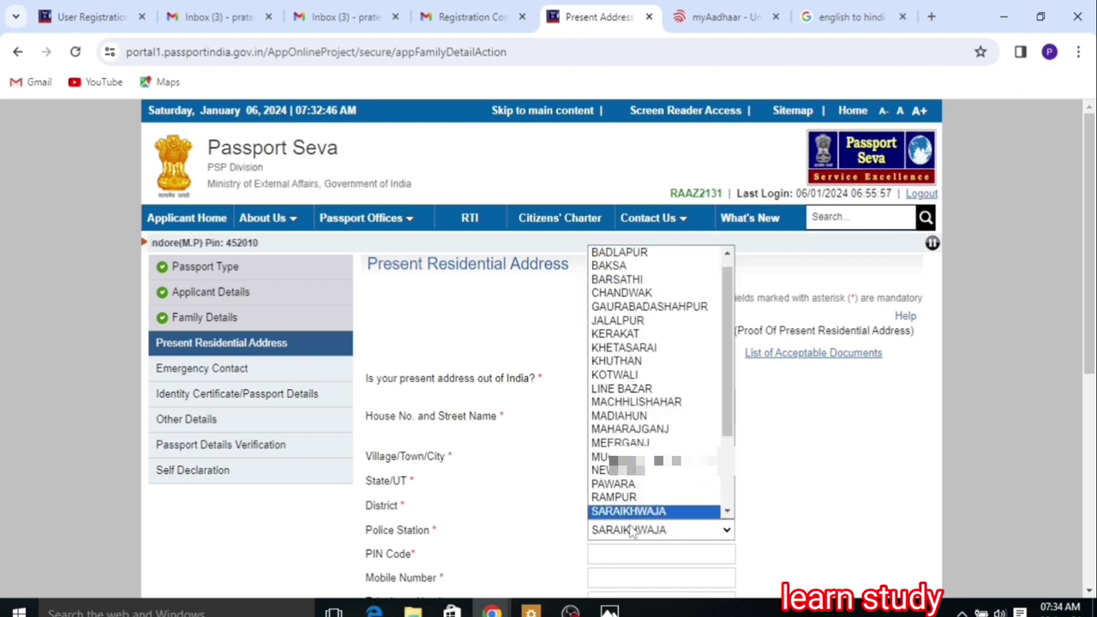
click(632, 529)
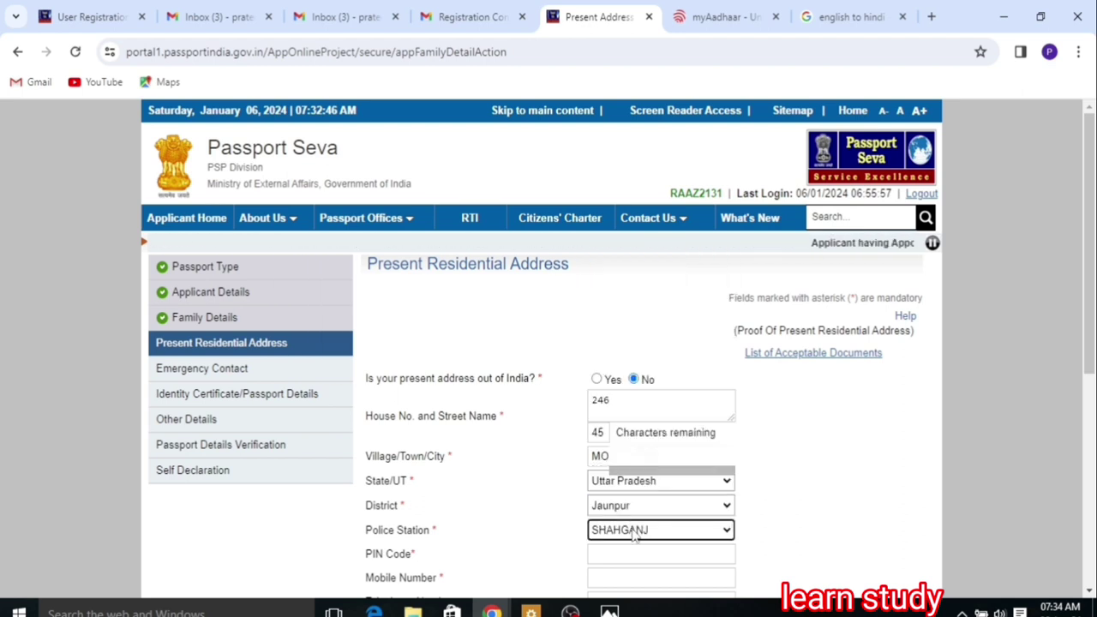
click(624, 553)
text(223101)
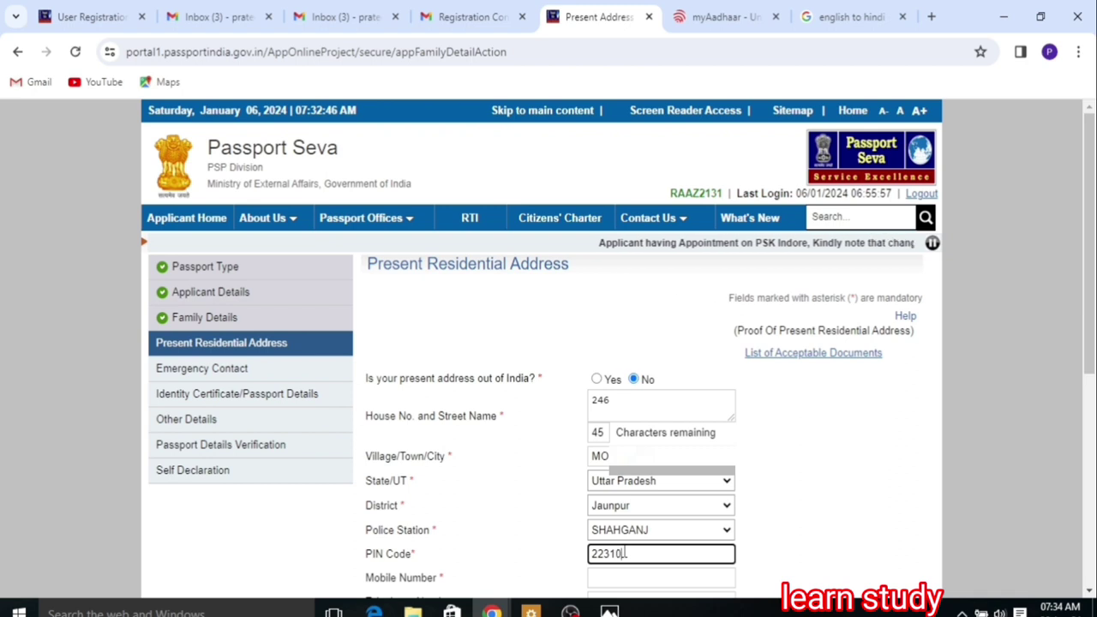
scroll(684, 424, down, 2)
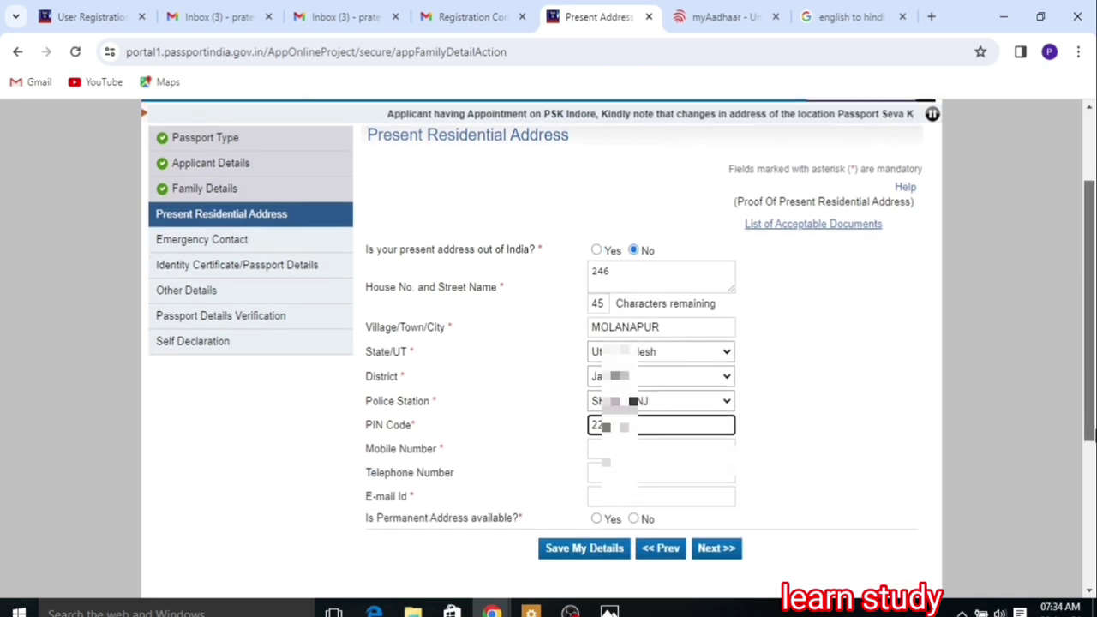
Step: Add the mobile number and e-mail, answer No for permanent address, and save, accepting both notices
click(684, 427)
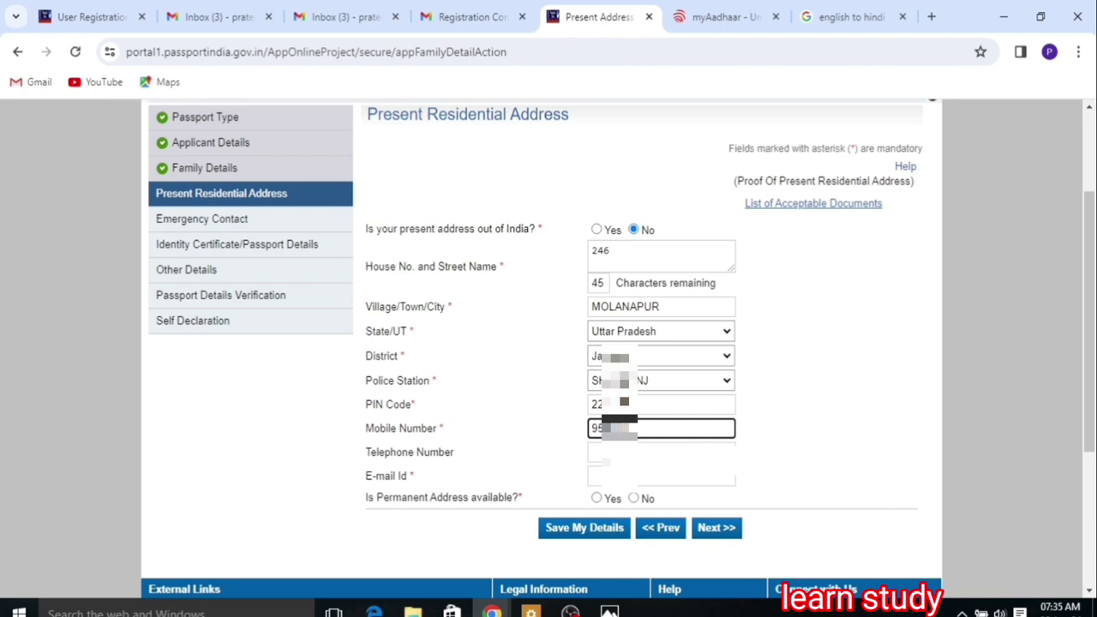
click(610, 479)
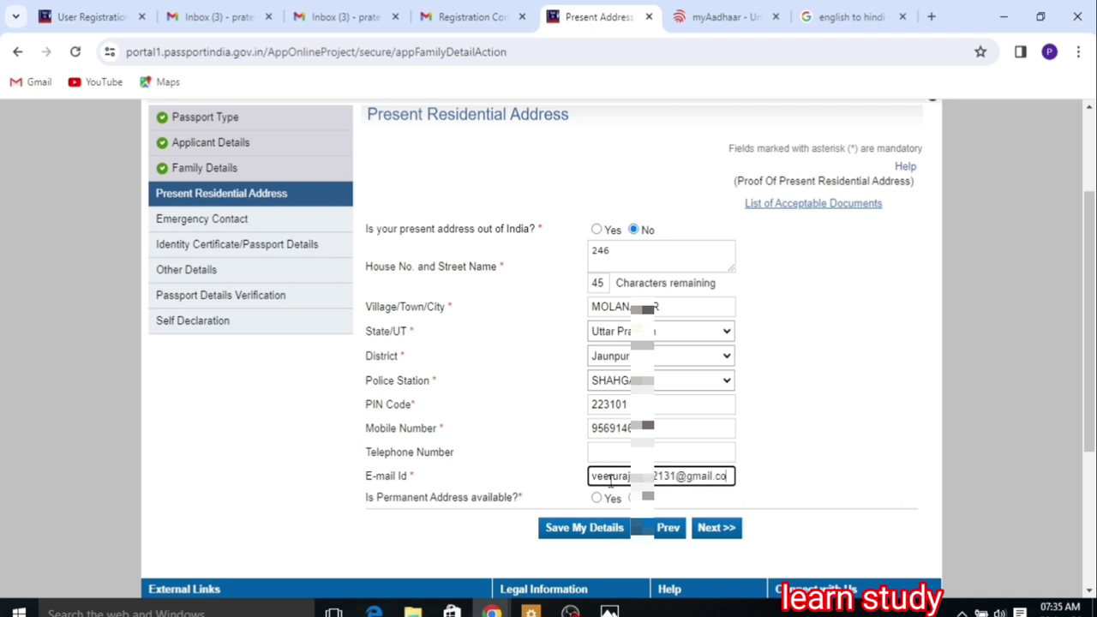
text(m)
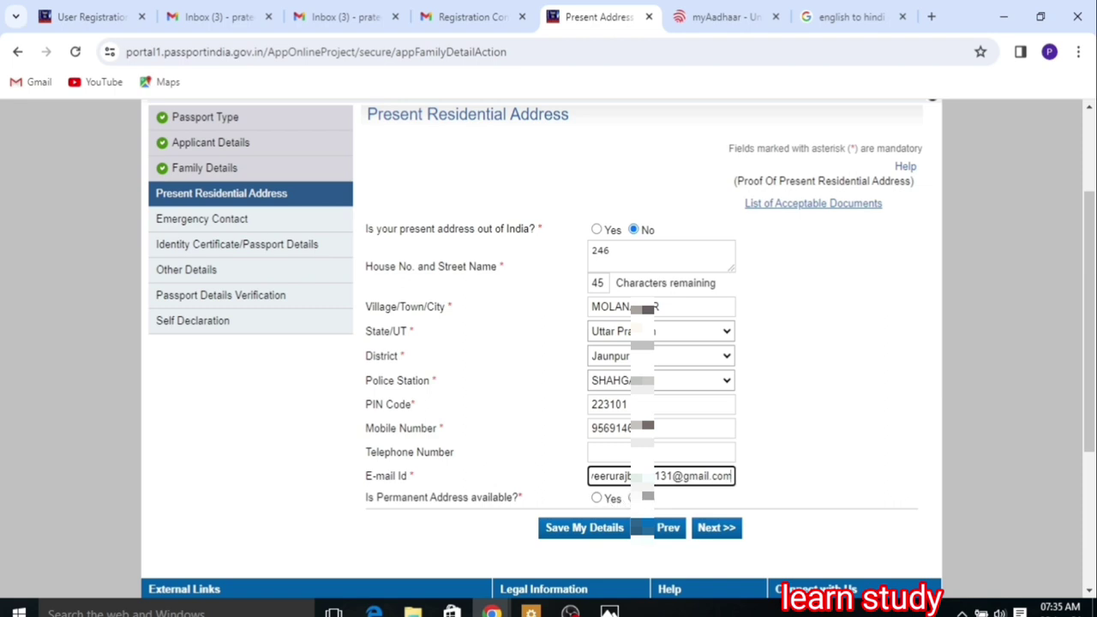
click(634, 498)
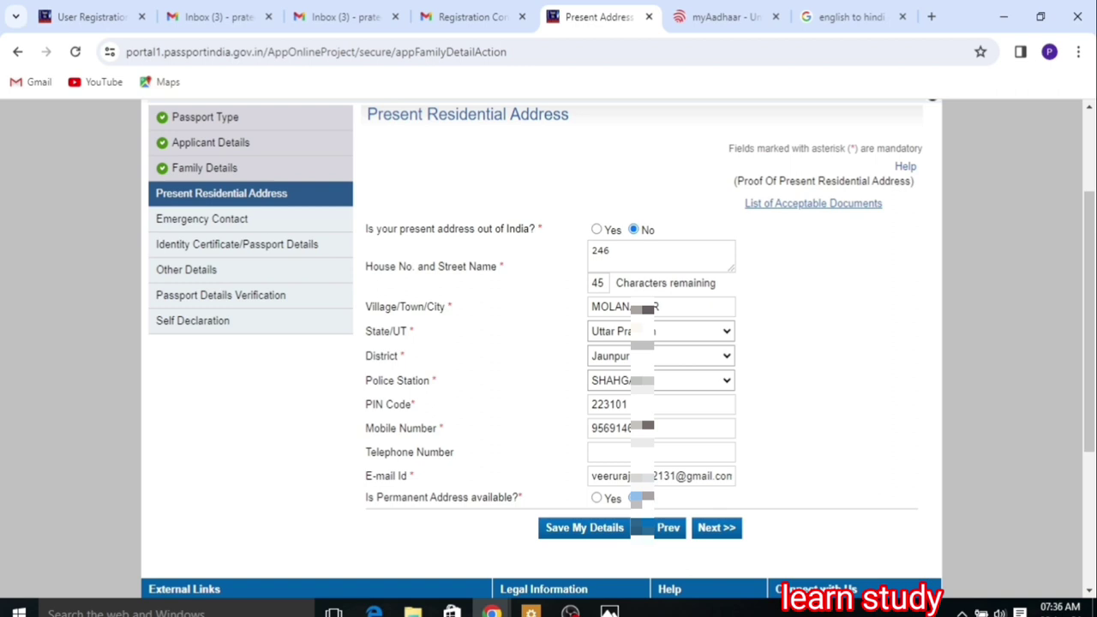
click(605, 528)
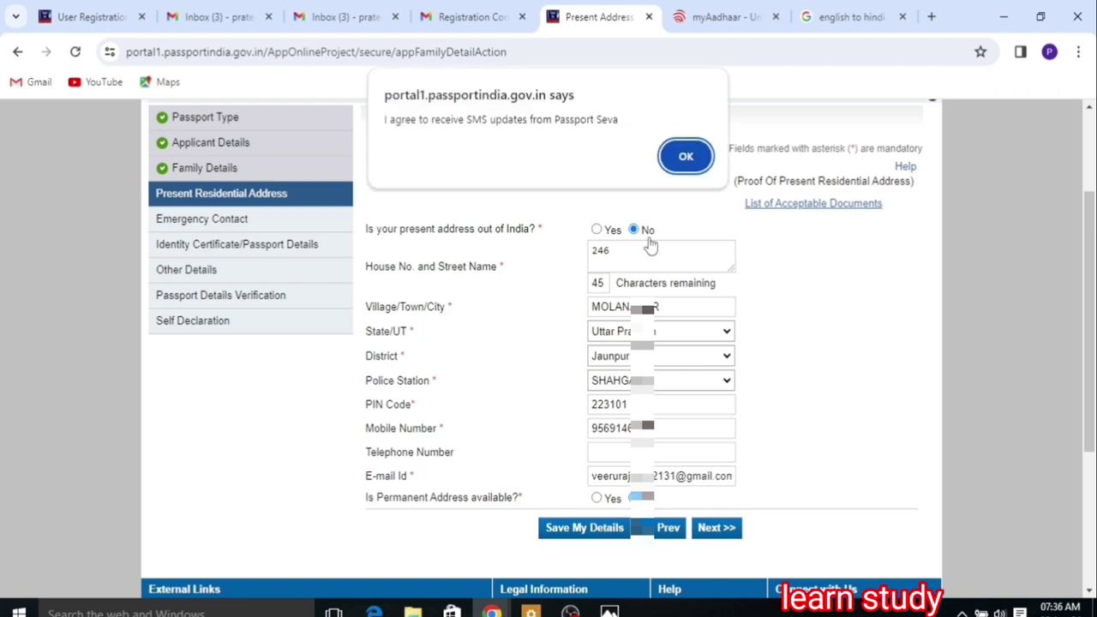
click(685, 157)
click(623, 237)
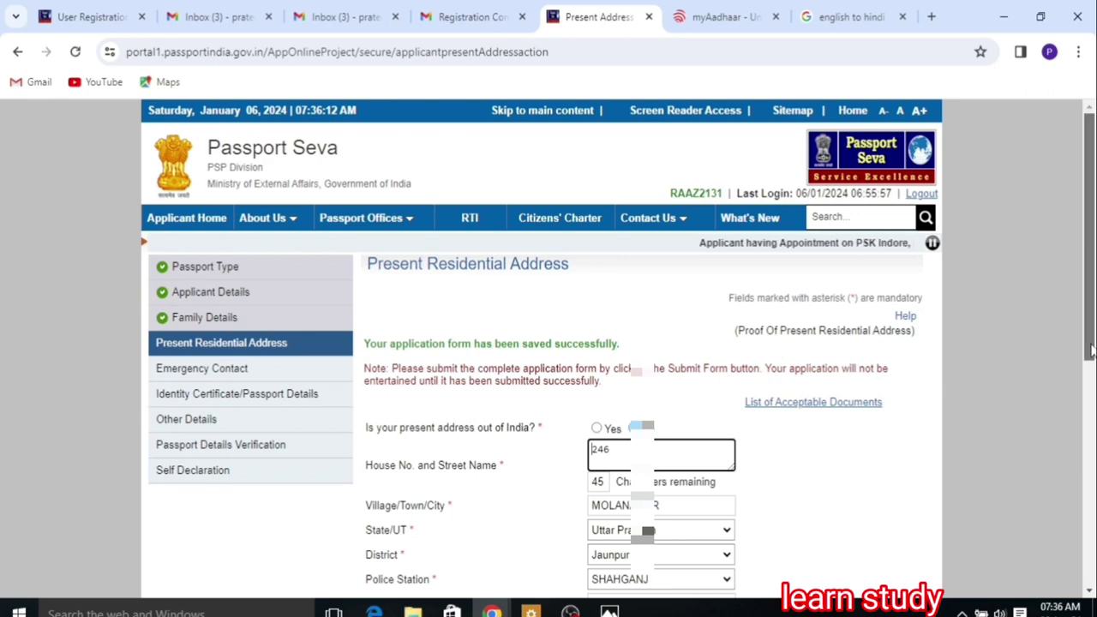
Step: Continue to the Emergency Contact page, accepting the SMS and RPO notices again
scroll(1089, 300, down, 3)
click(725, 439)
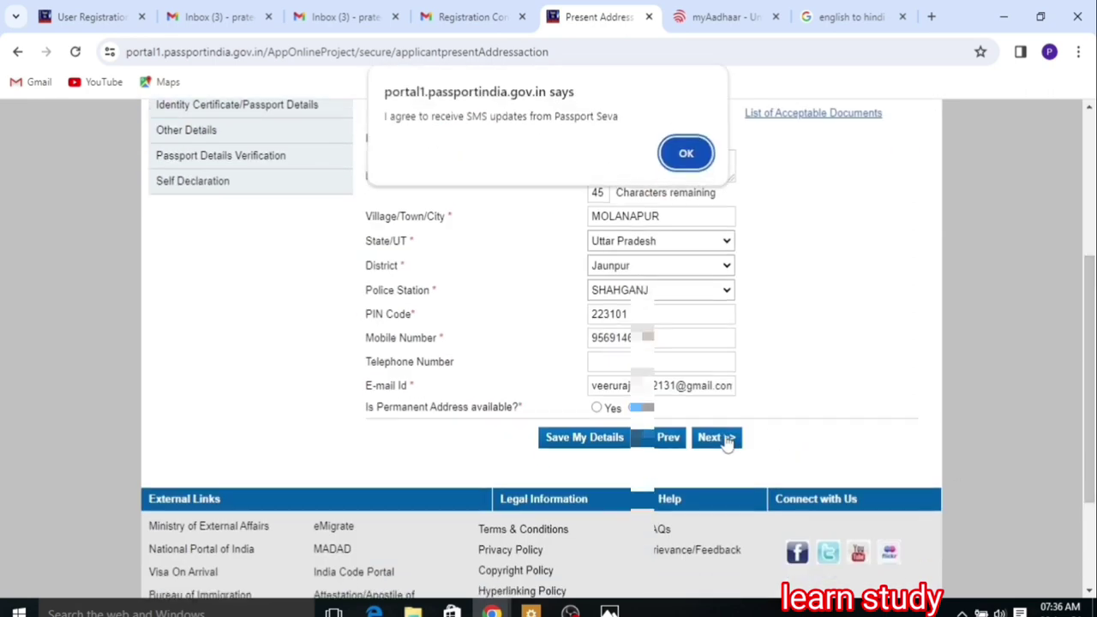
click(684, 161)
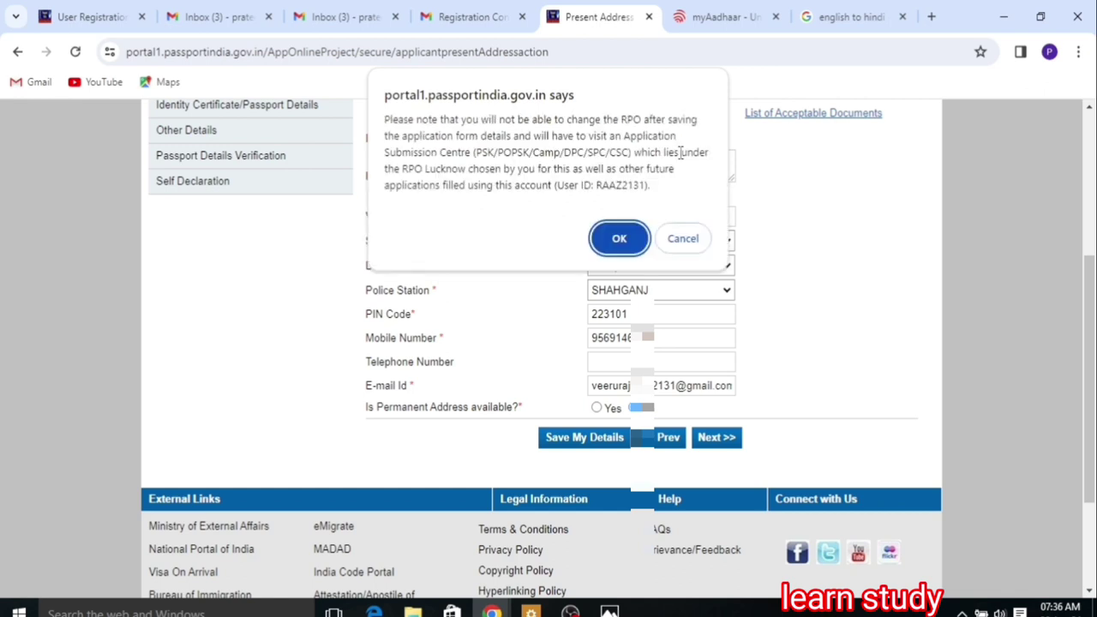
click(619, 237)
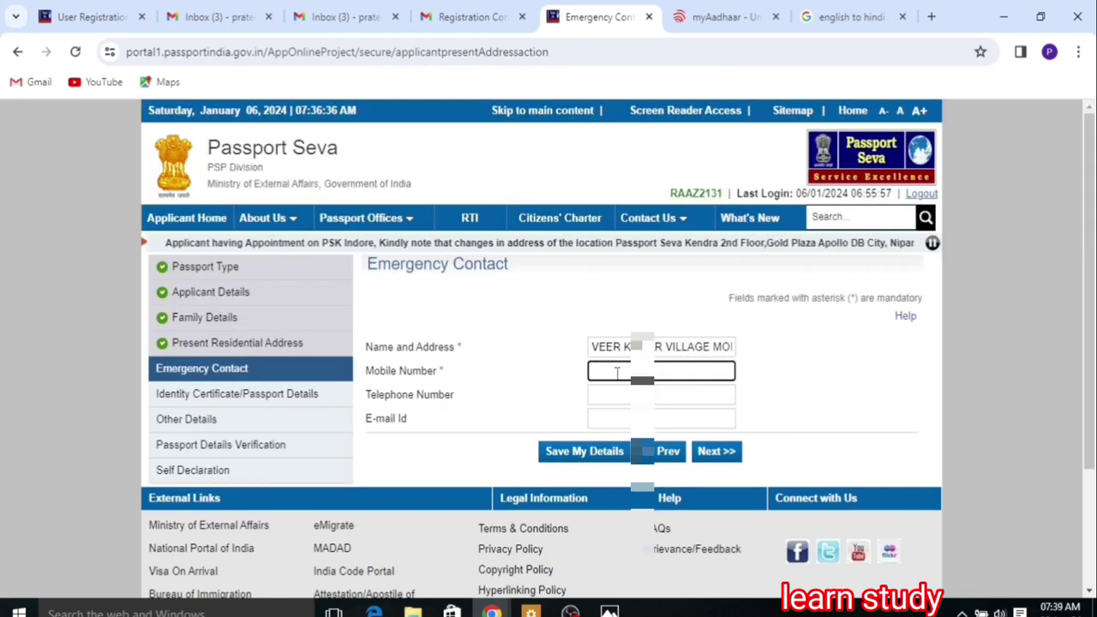
Step: Enter the emergency contact's mobile number and e-mail address
text(955574)
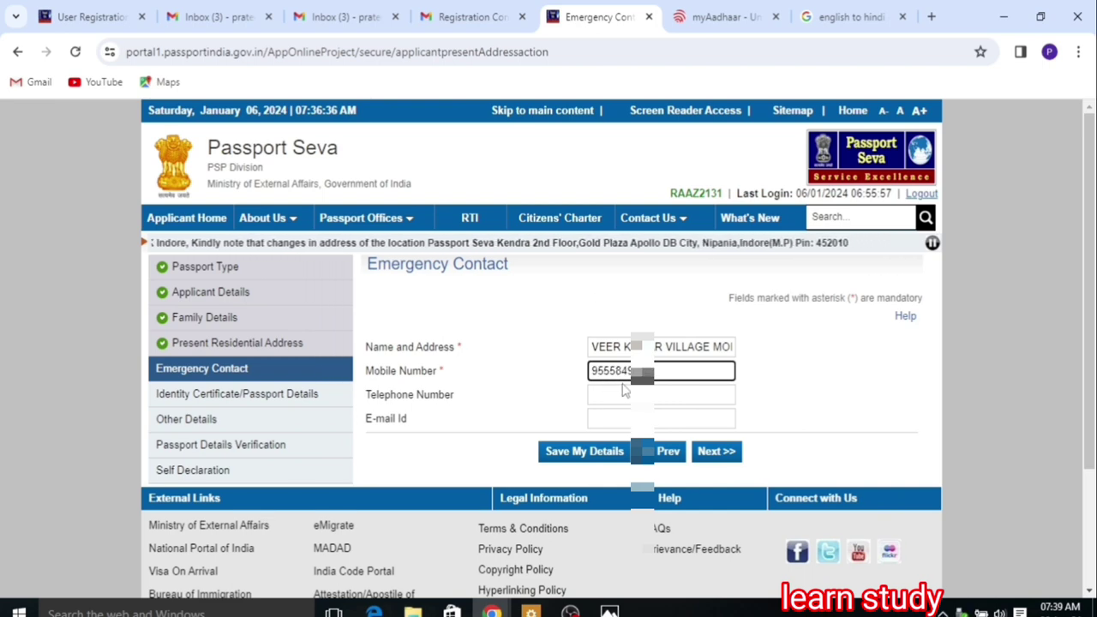
click(621, 396)
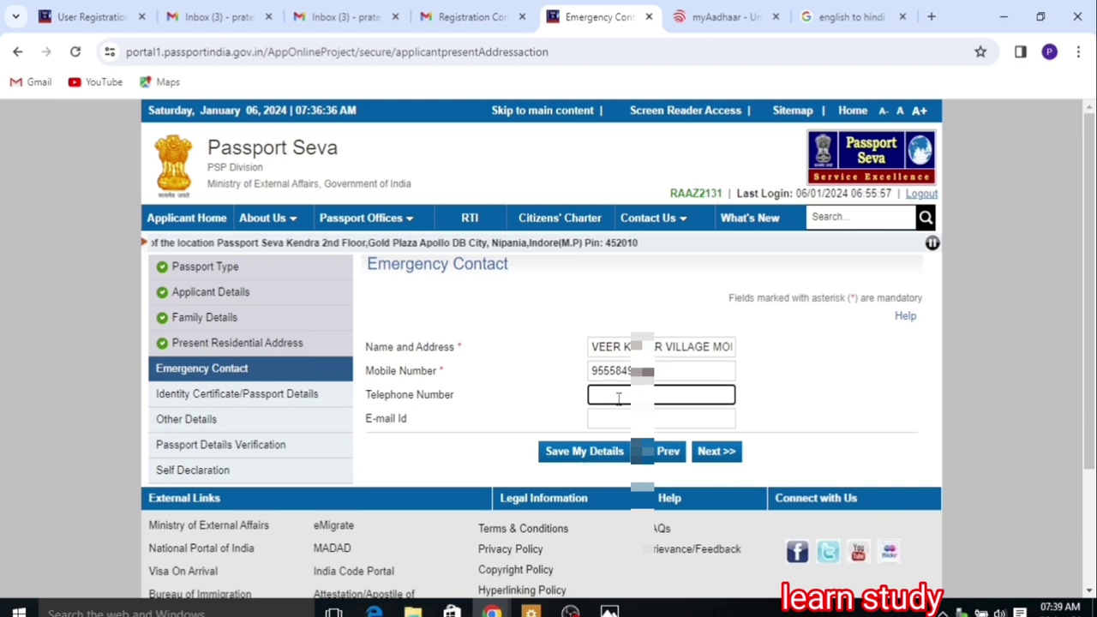
click(615, 418)
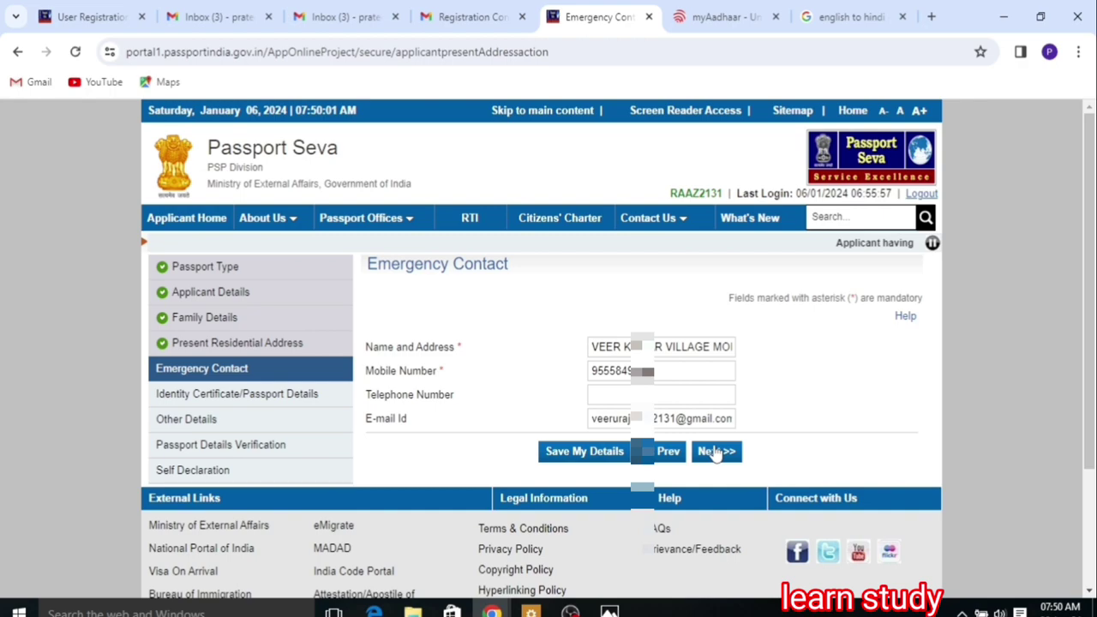
Step: Skip past the Identity Certificate and Other Details pages to Passport Details Verification
click(717, 451)
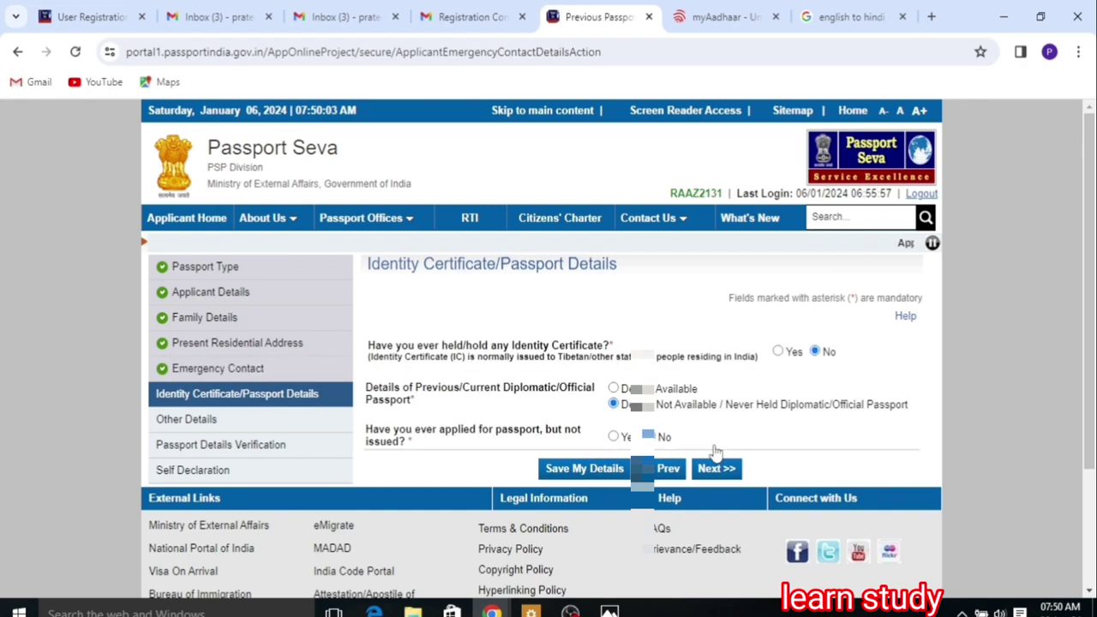
click(716, 469)
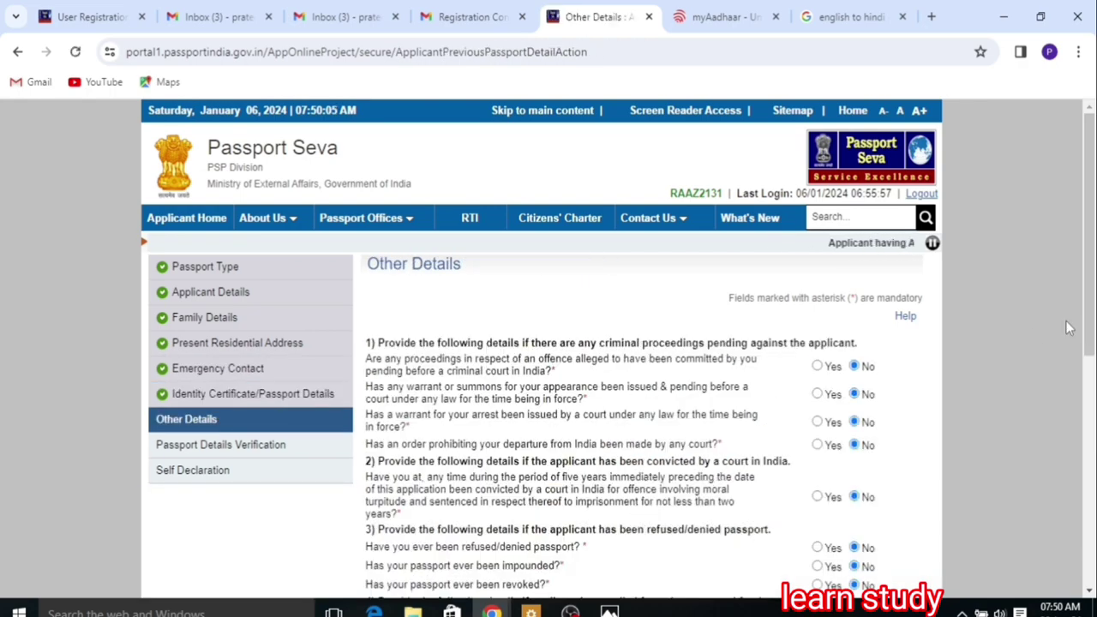
scroll(1092, 441, down, 3)
scroll(1092, 441, down, 2)
click(717, 446)
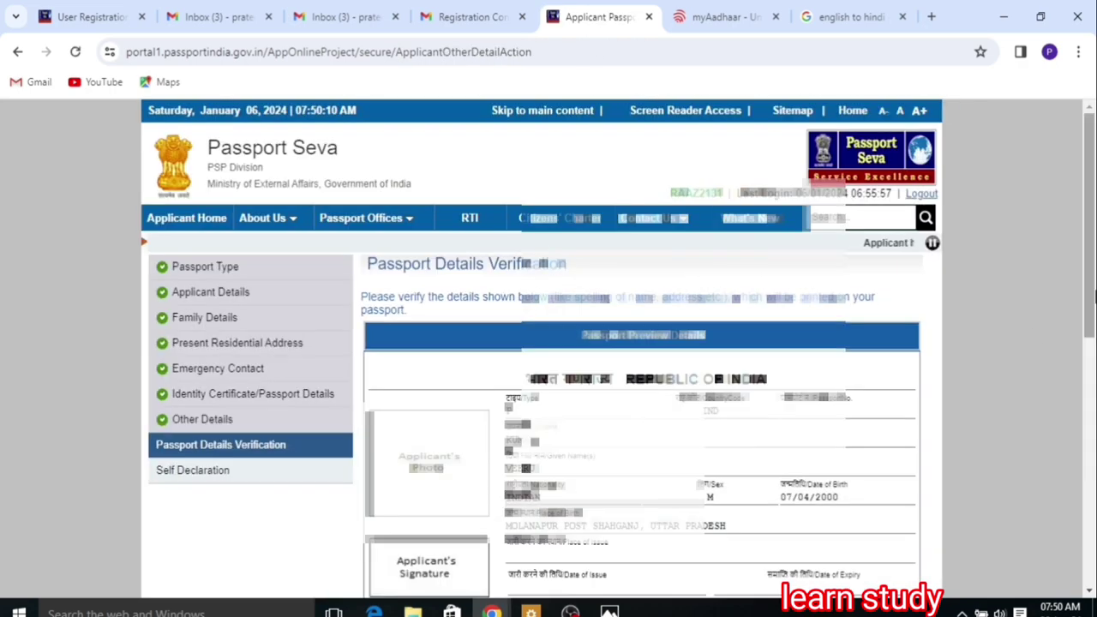
Step: Review the Passport Details Verification preview and proceed to Self Declaration
scroll(1090, 347, down, 1)
scroll(1090, 347, down, 3)
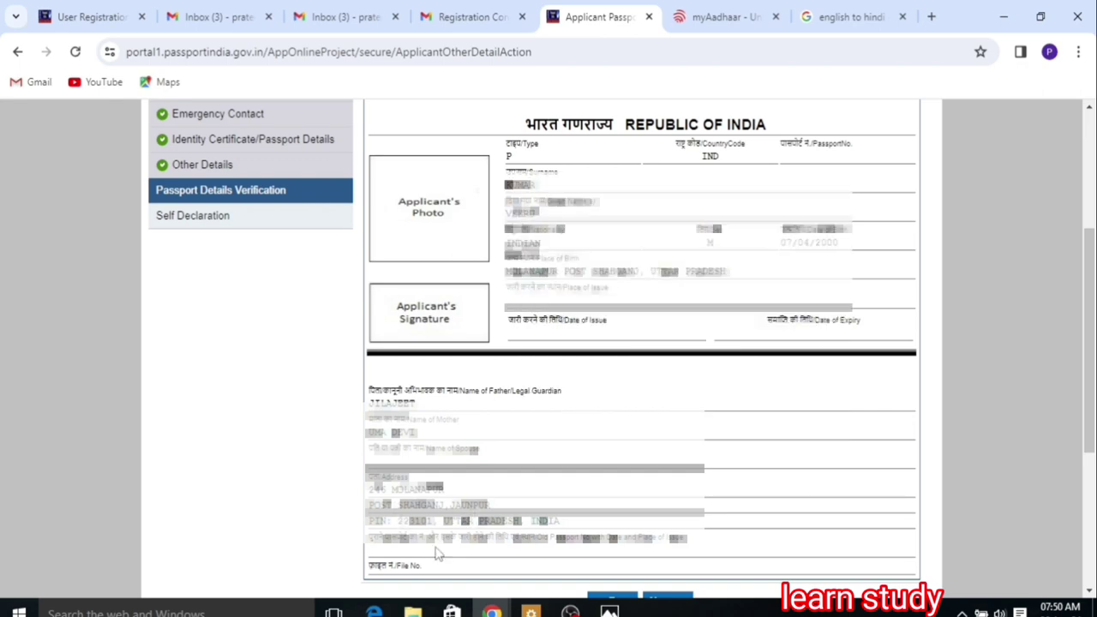
scroll(1093, 478, down, 3)
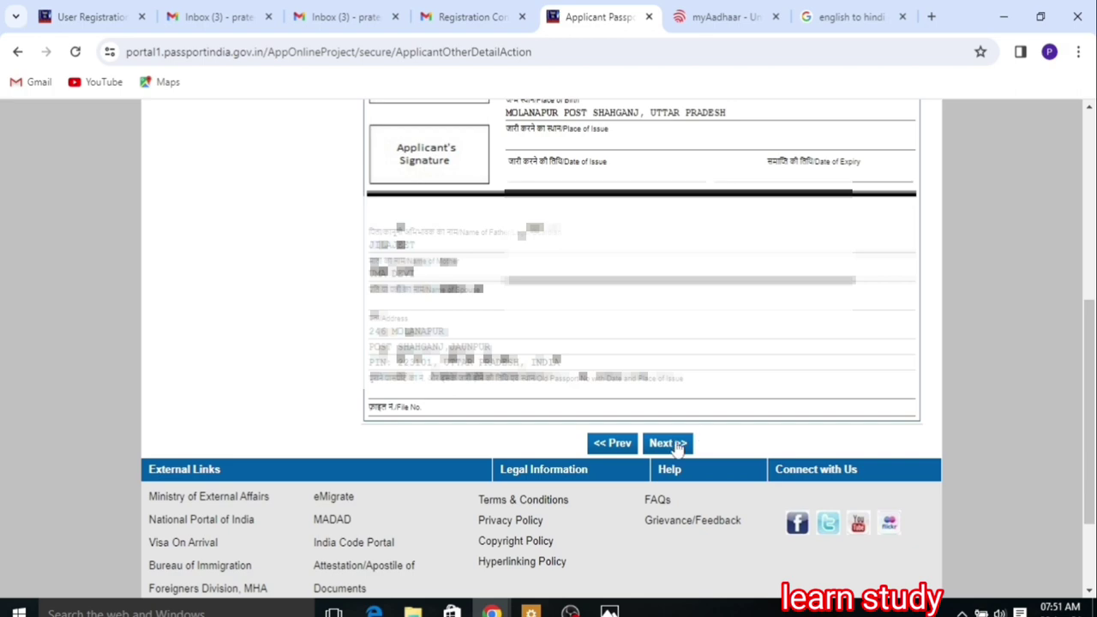
click(669, 443)
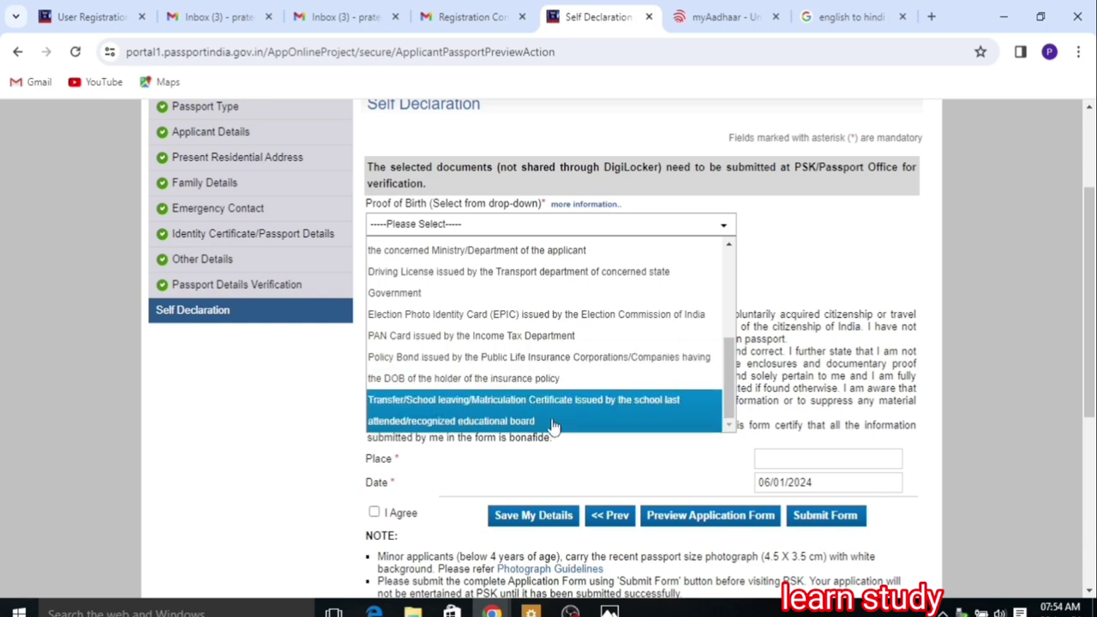
Step: Choose the school leaving certificate as birth proof and Aadhaar Card as address proof
click(551, 422)
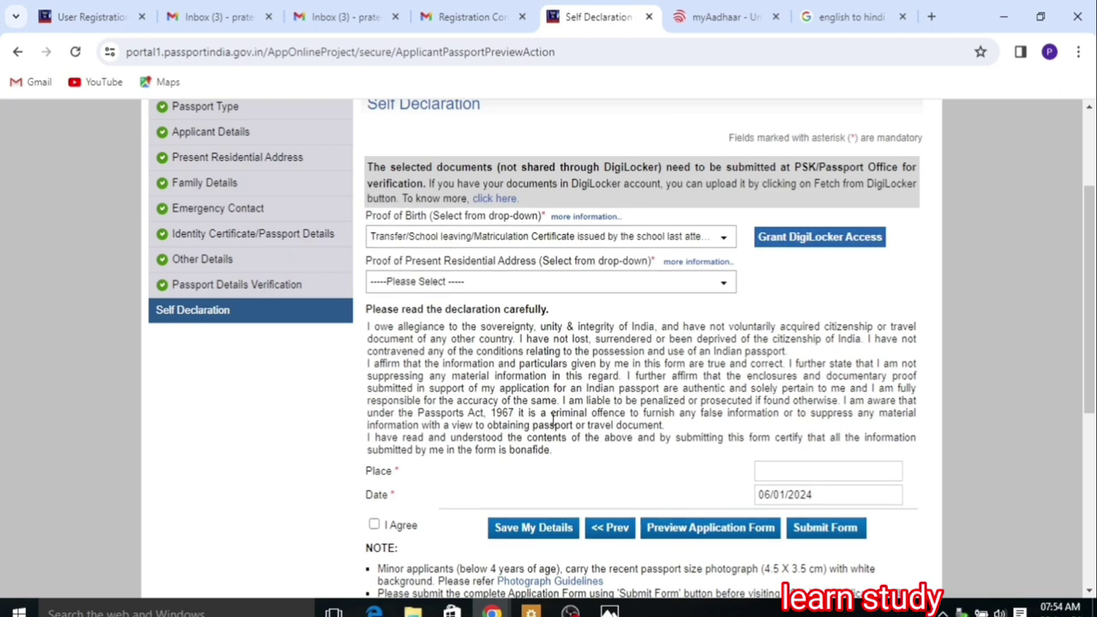
click(665, 292)
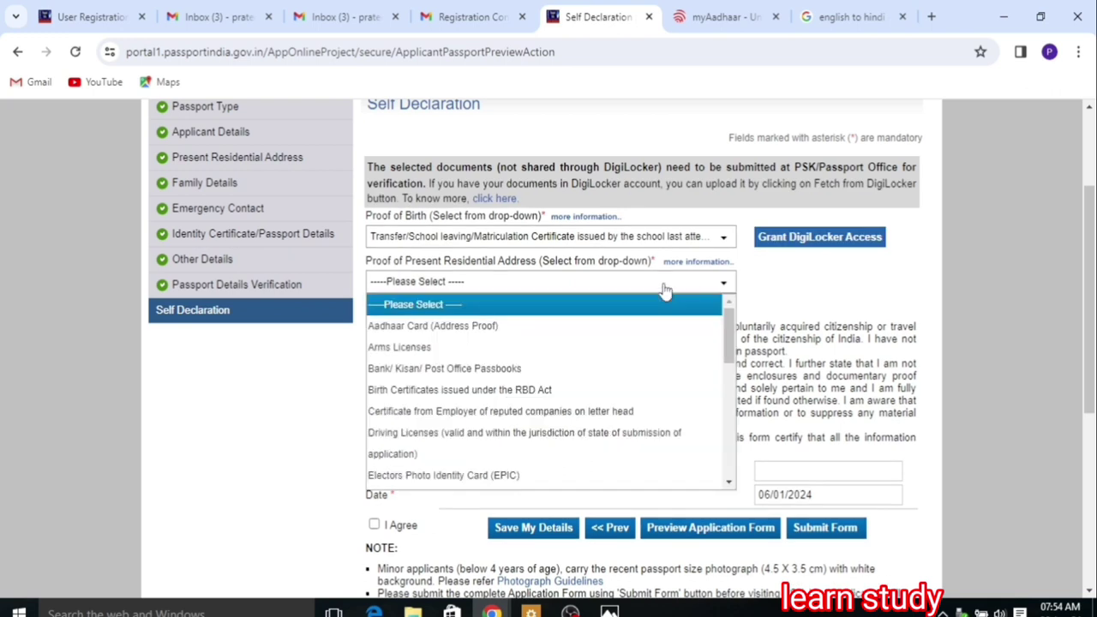
mouse_move(730, 330)
mouse_down()
mouse_move(764, 480)
mouse_move(725, 312)
mouse_up()
click(566, 330)
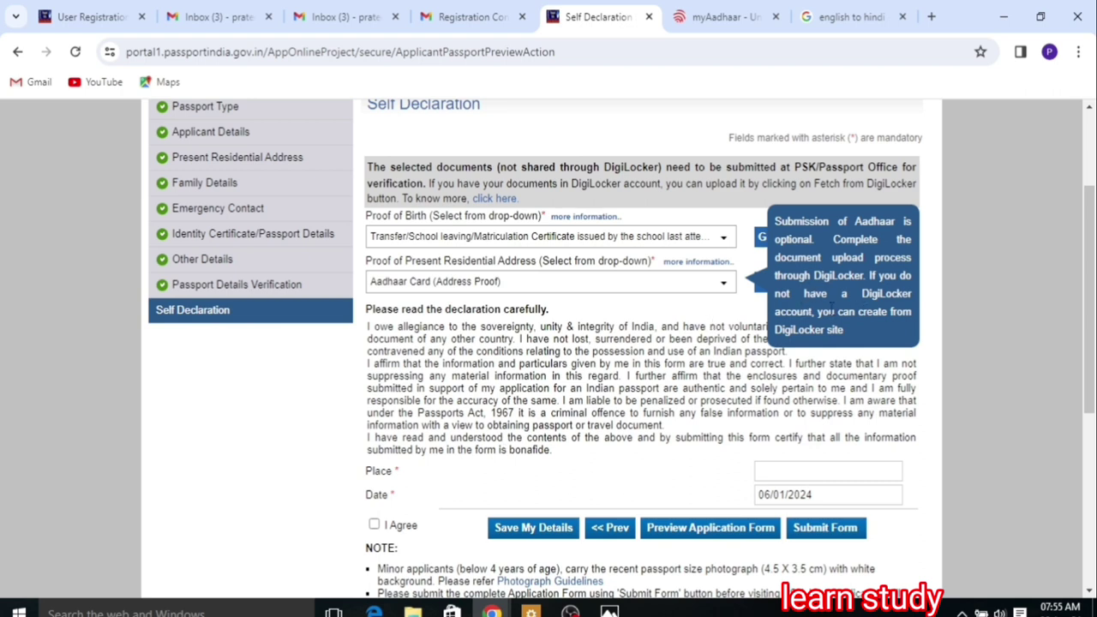
Step: Enter JAUNPUR as the place, agree to the declaration, save, and preview the application form
scroll(788, 411, down, 1)
click(788, 392)
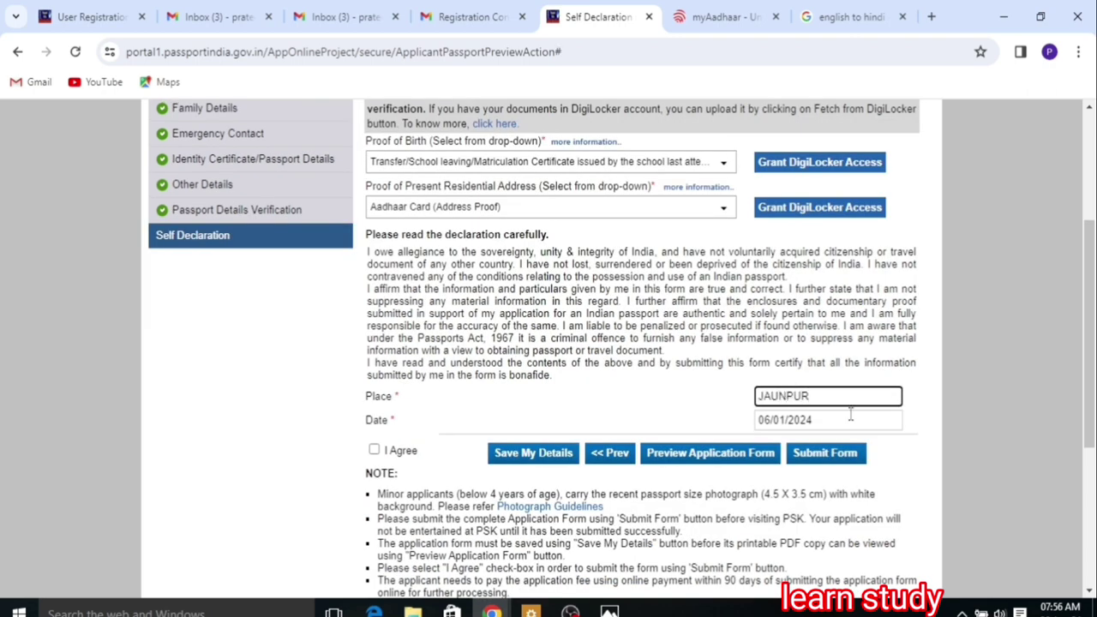
click(374, 451)
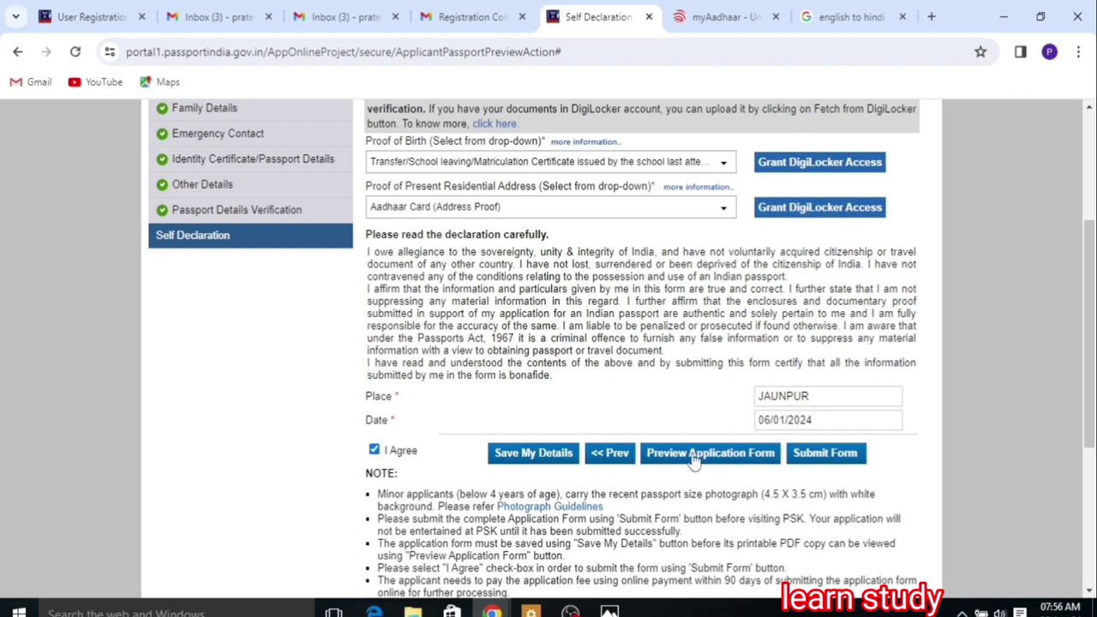
click(555, 454)
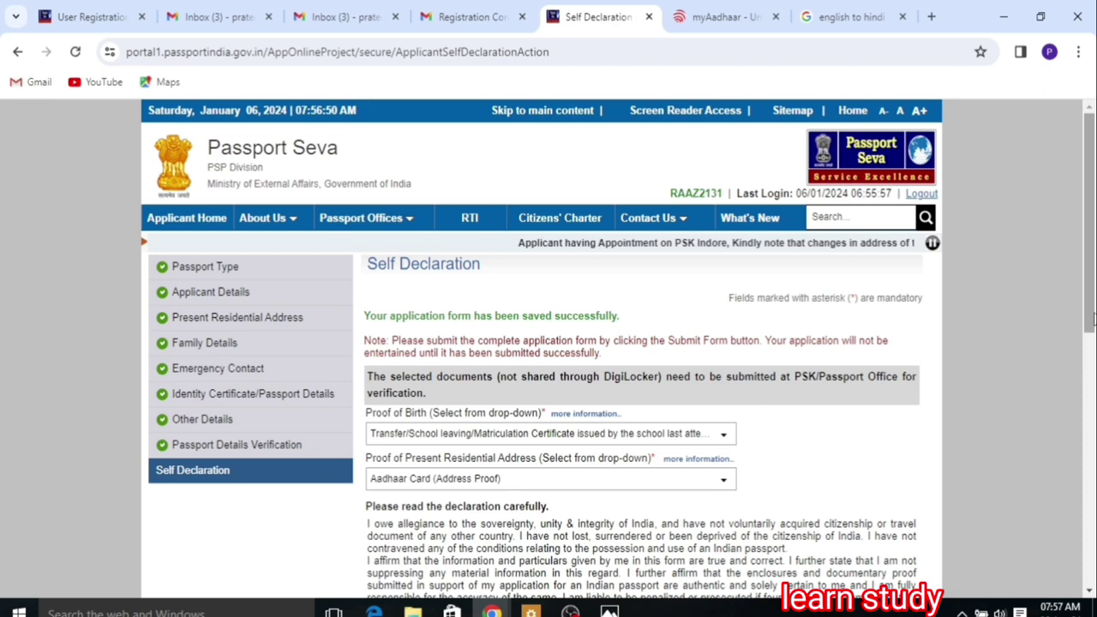
drag(1093, 317, 1089, 443)
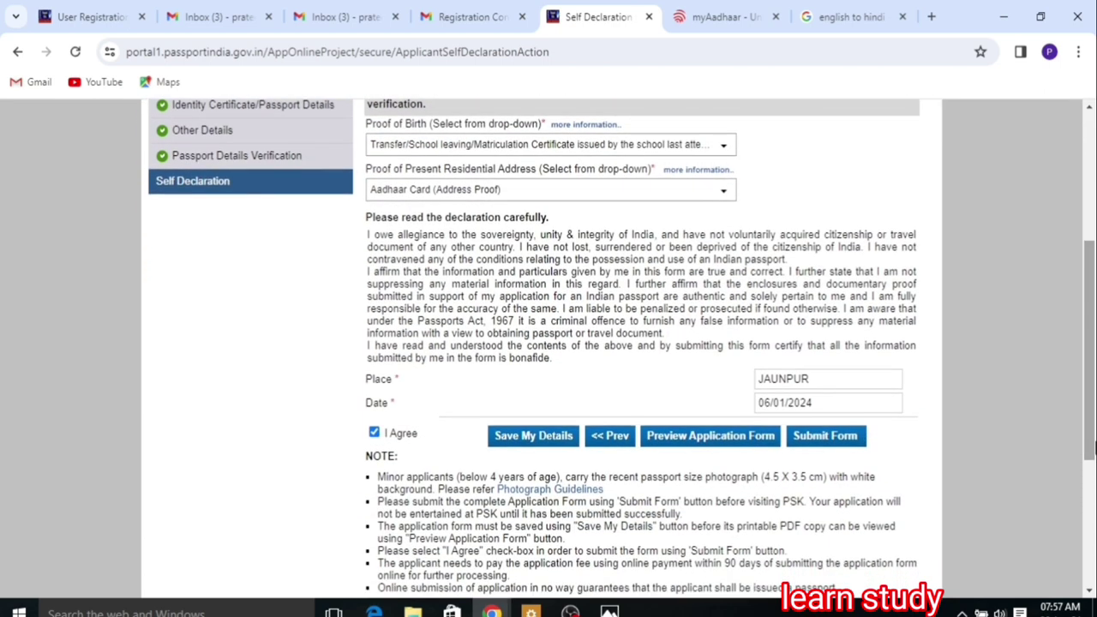
click(696, 444)
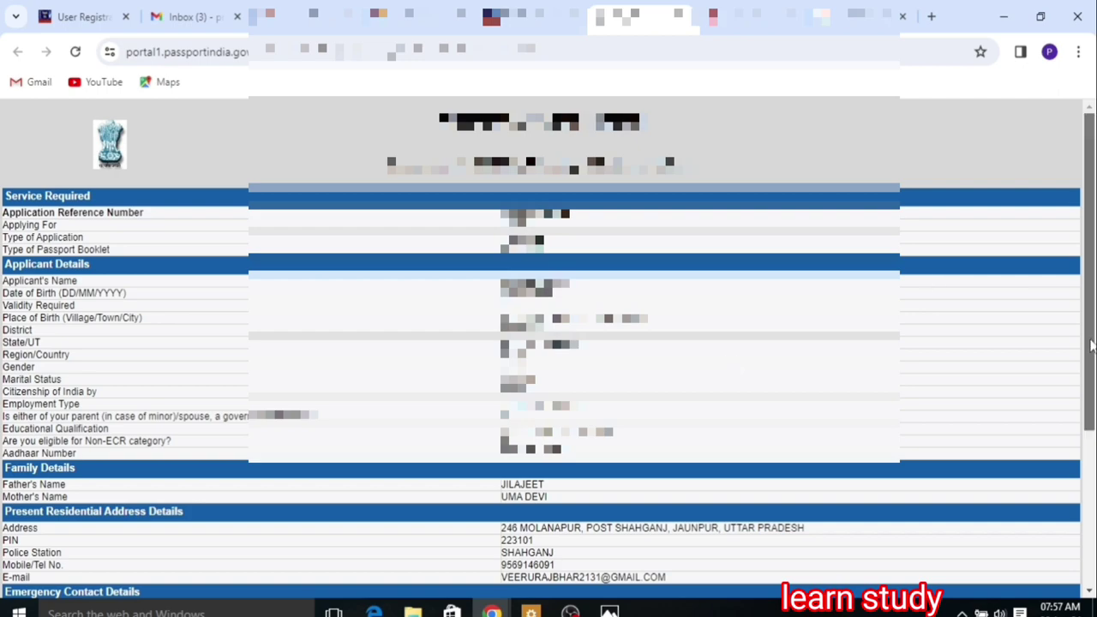
Step: Print the application form preview to a PDF named PASS on the Desktop, then close the preview
drag(1089, 356, 1095, 508)
mouse_move(1095, 514)
mouse_down()
mouse_move(1095, 320)
mouse_move(1094, 514)
mouse_up()
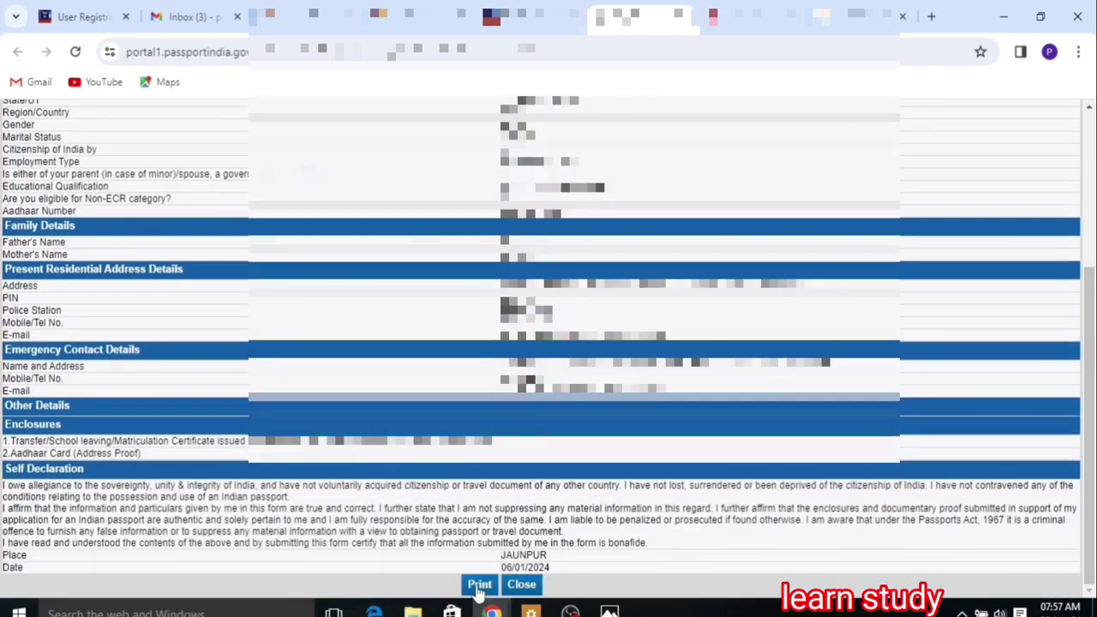
click(479, 584)
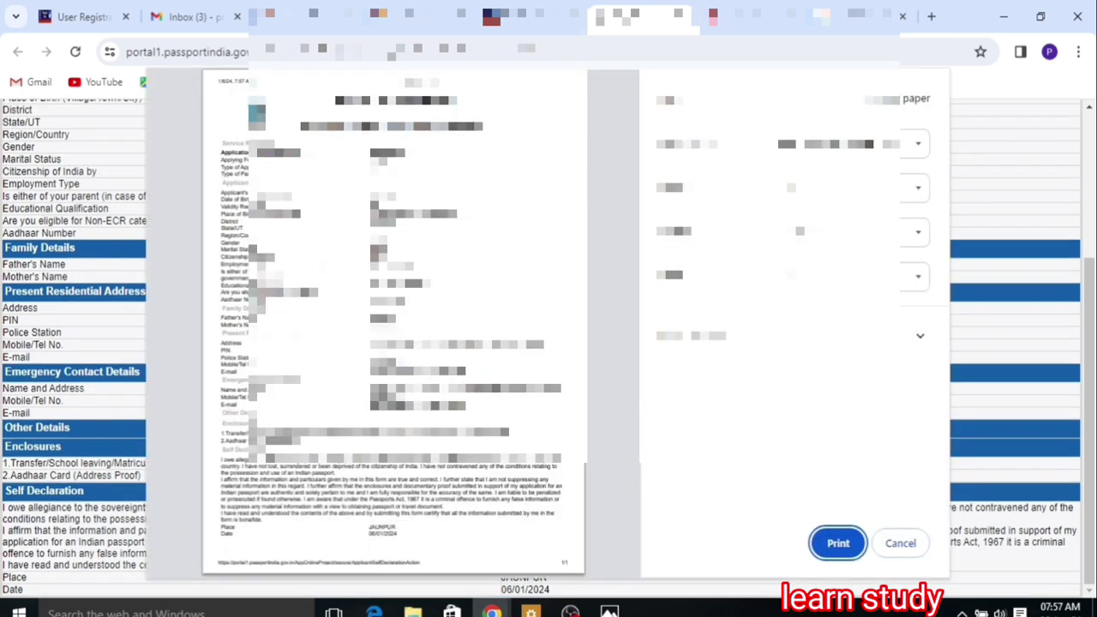
click(866, 276)
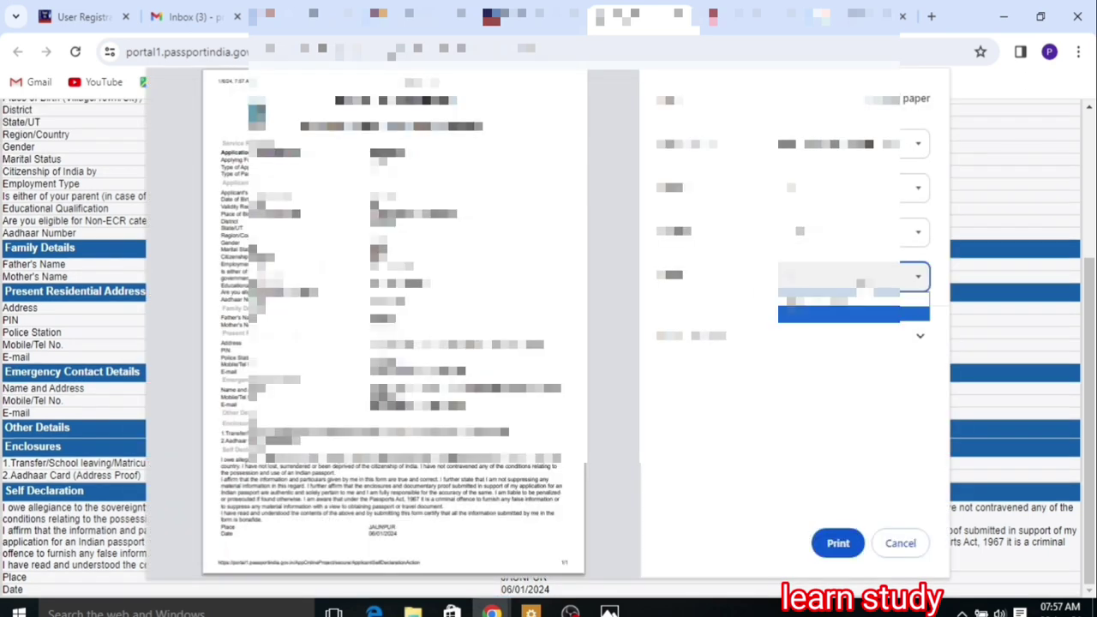
click(837, 543)
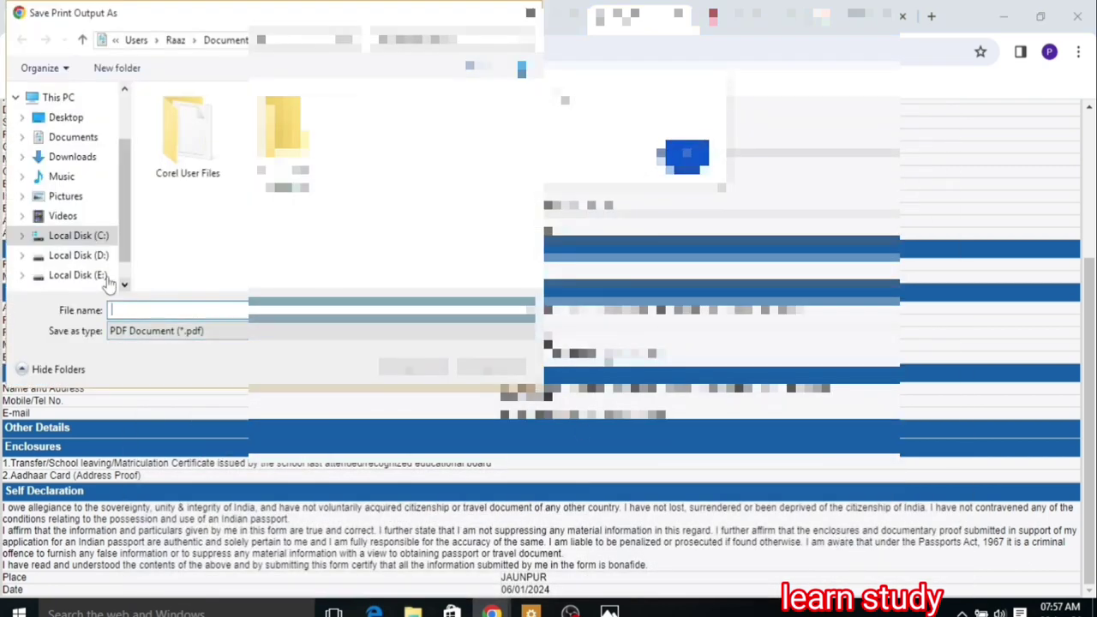
click(58, 117)
click(153, 310)
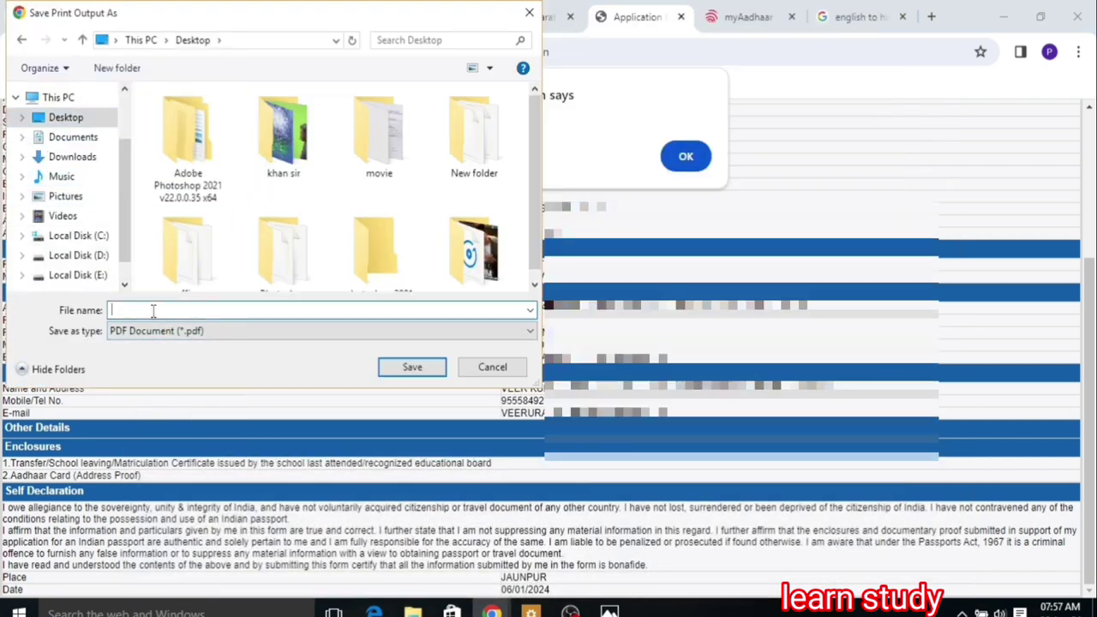
text(PASSPORT)
click(397, 373)
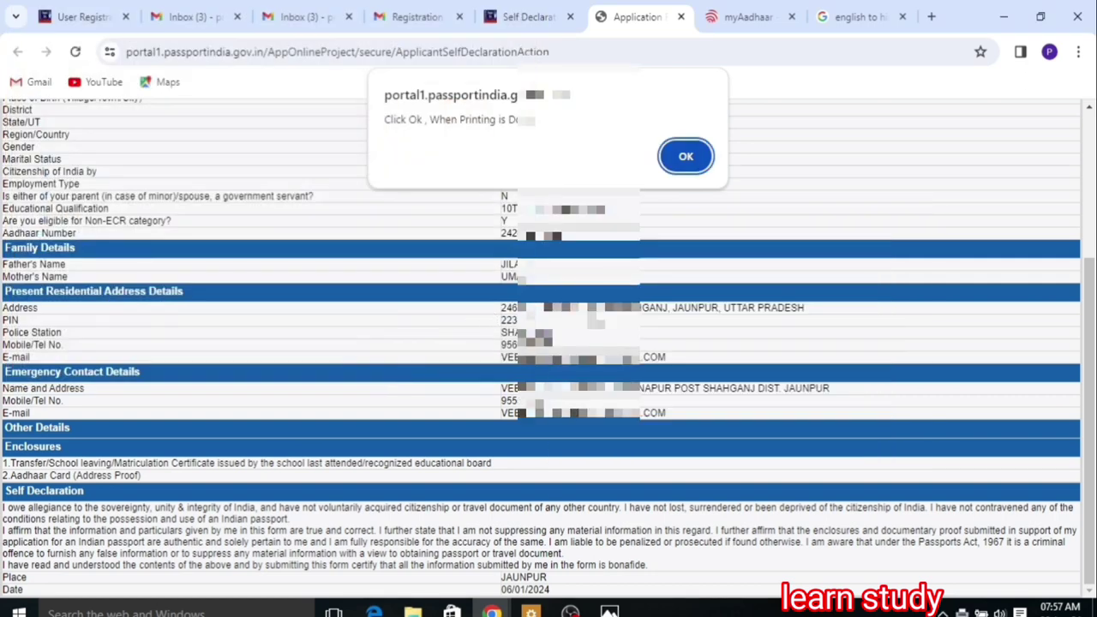
click(675, 158)
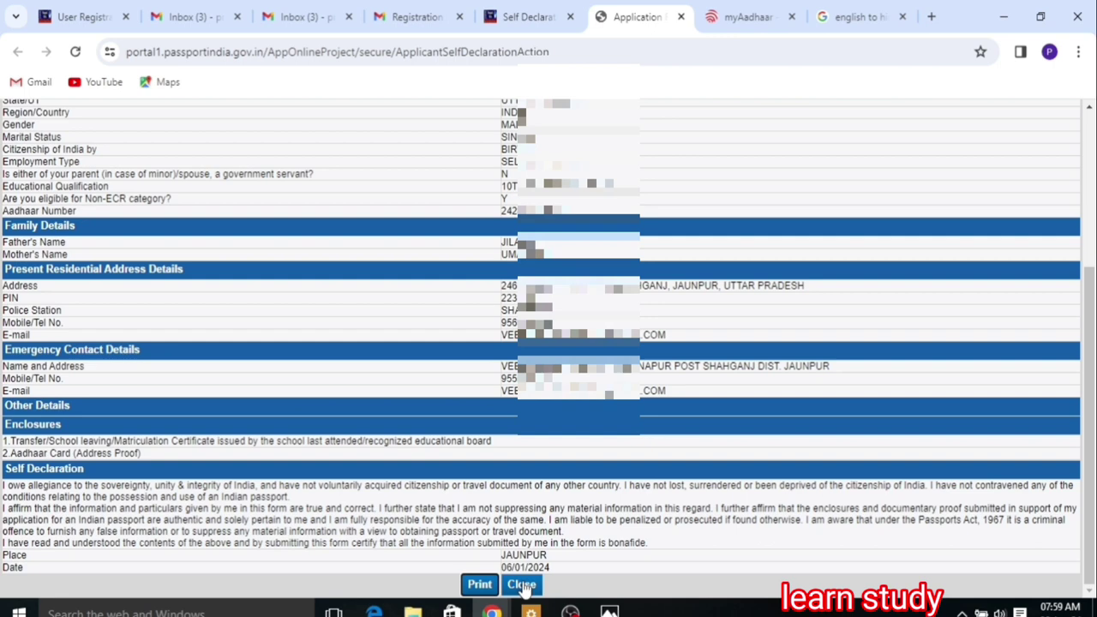
click(522, 584)
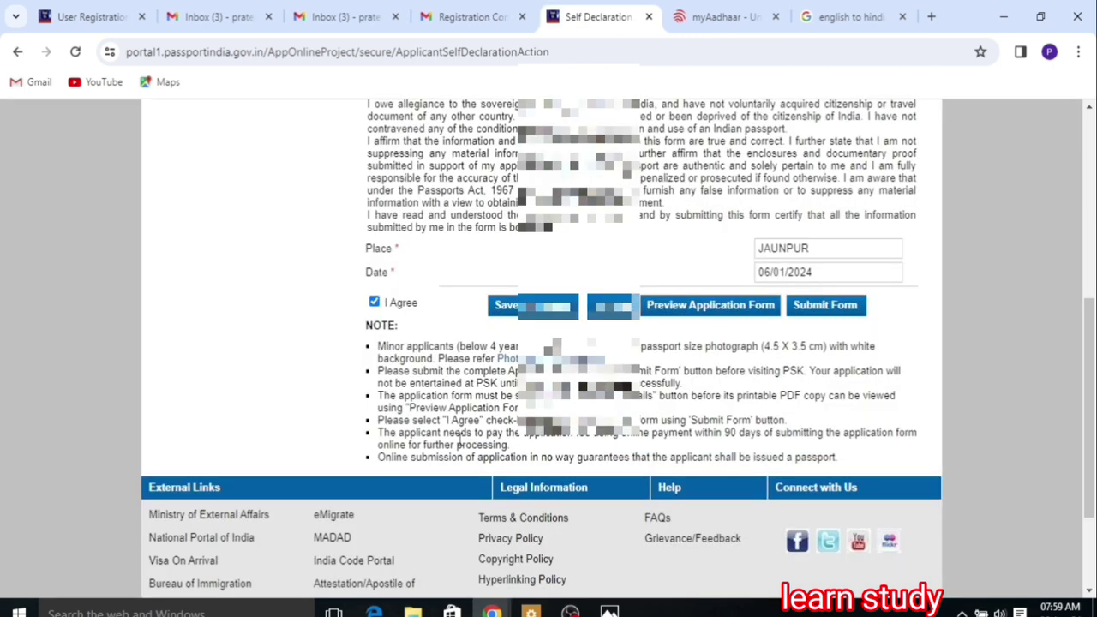
Step: Submit the form, choose State Bank online payment, and view Passport Seva Kendra appointment availability
click(809, 309)
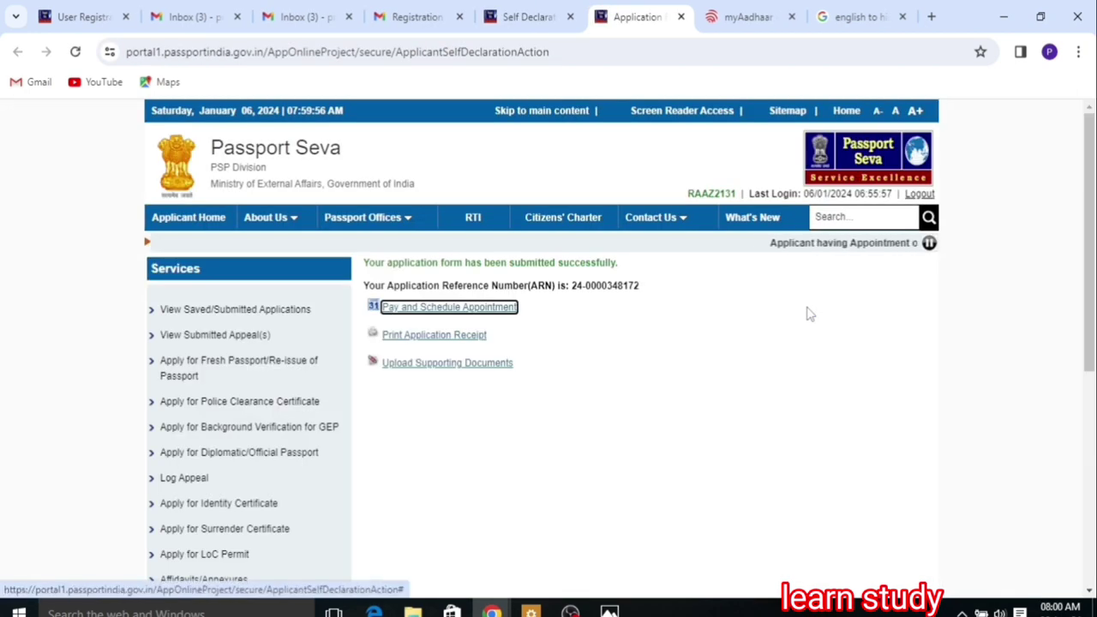
click(441, 310)
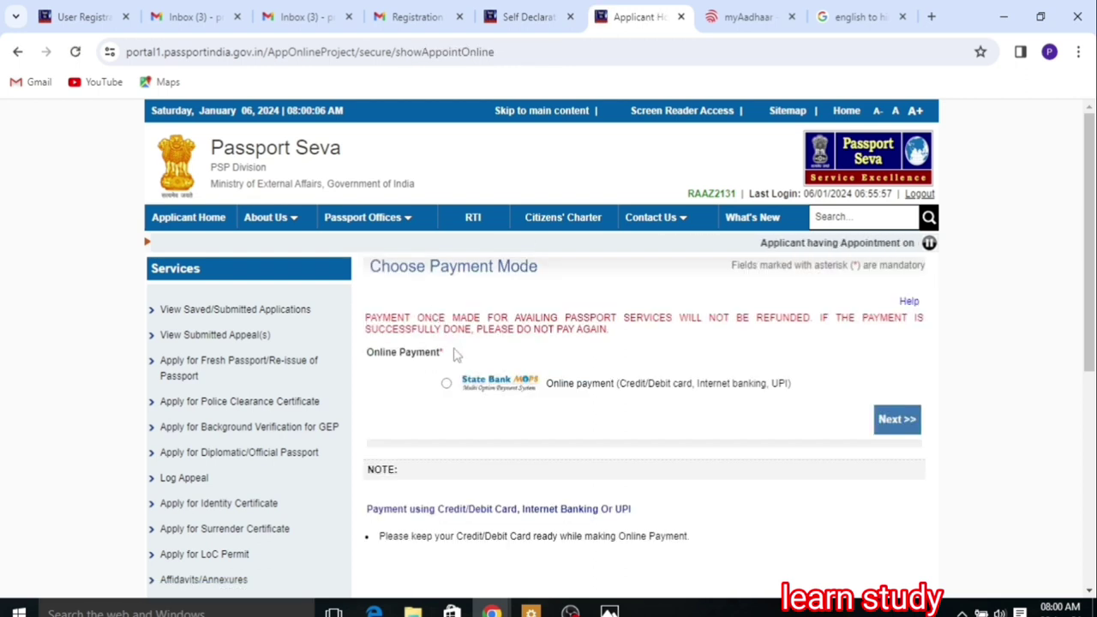
click(446, 384)
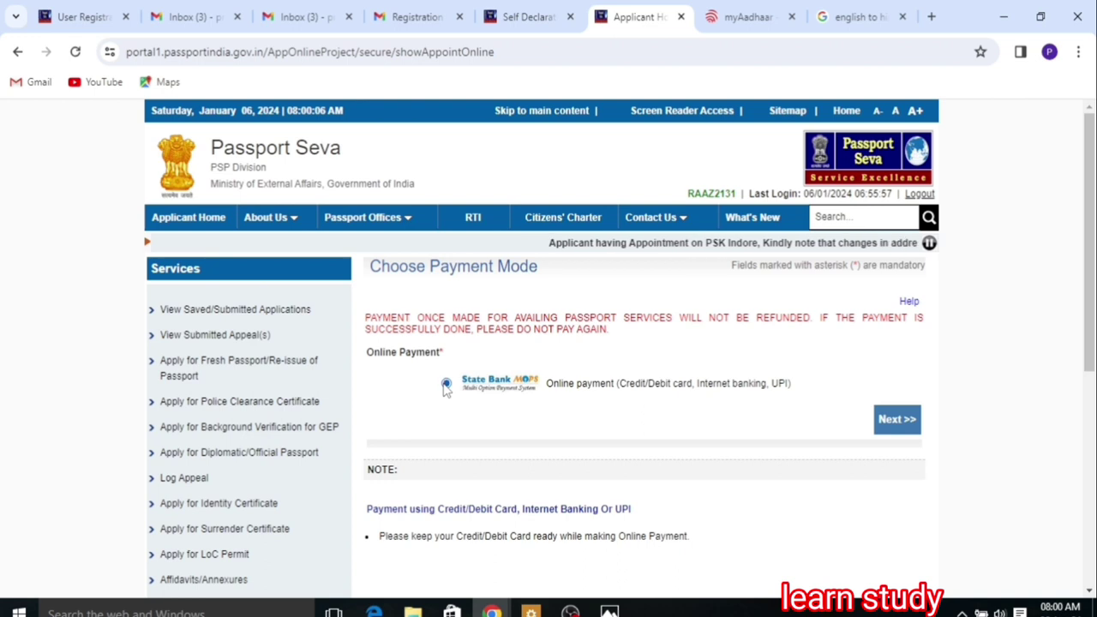
click(891, 420)
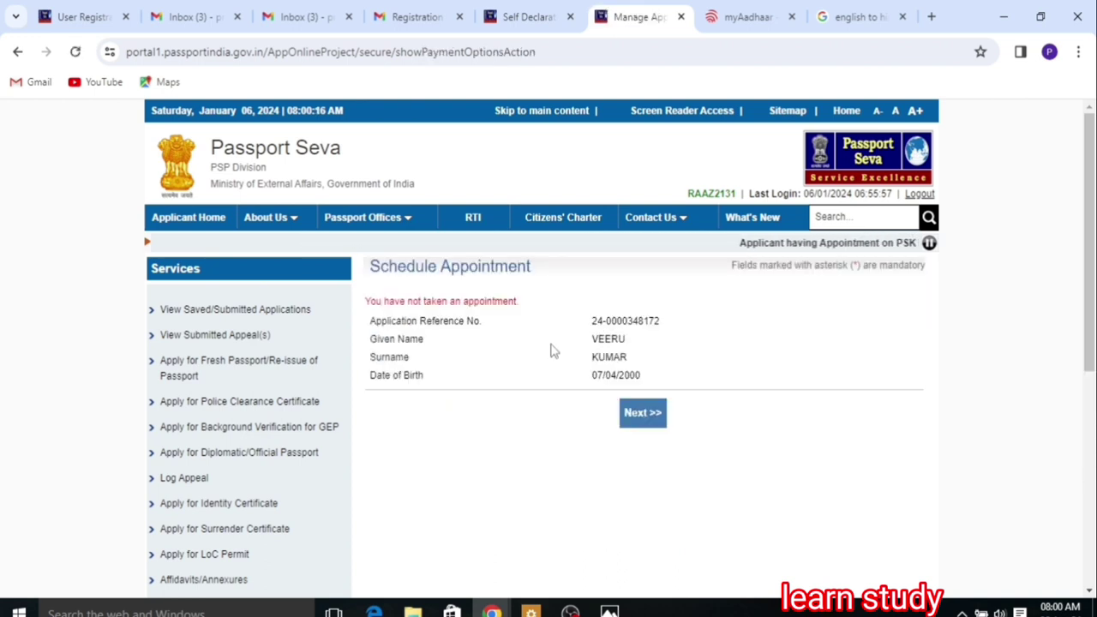
click(642, 414)
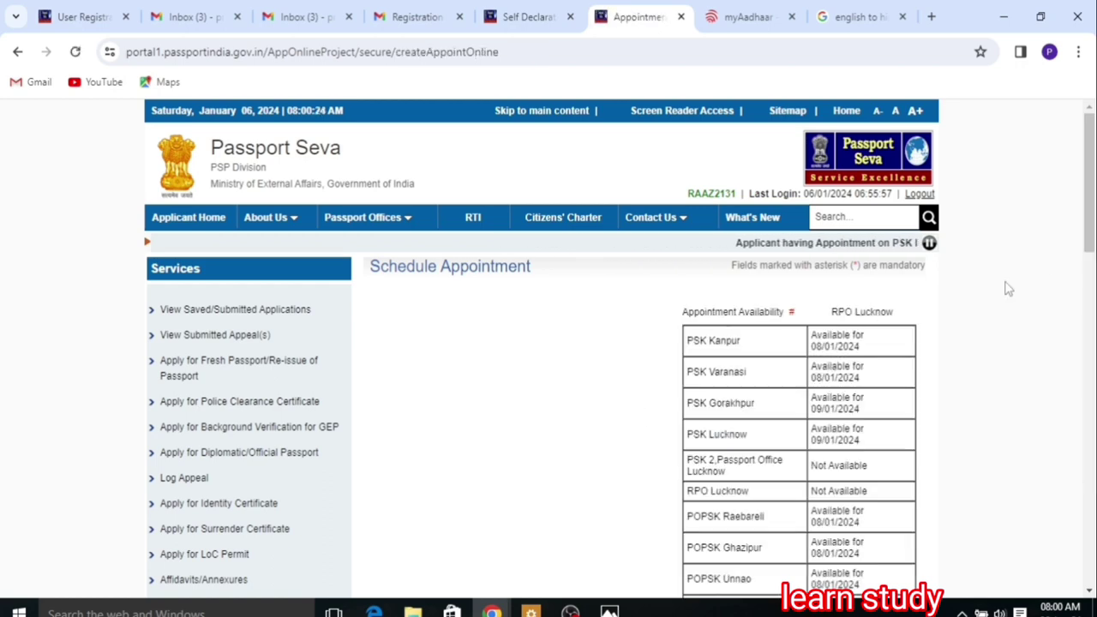
Step: Select POPSK Jaunpur as the location, enter the verification characters, and continue to Pay And Book Appointment
drag(1091, 257, 1094, 352)
scroll(1094, 352, down, 3)
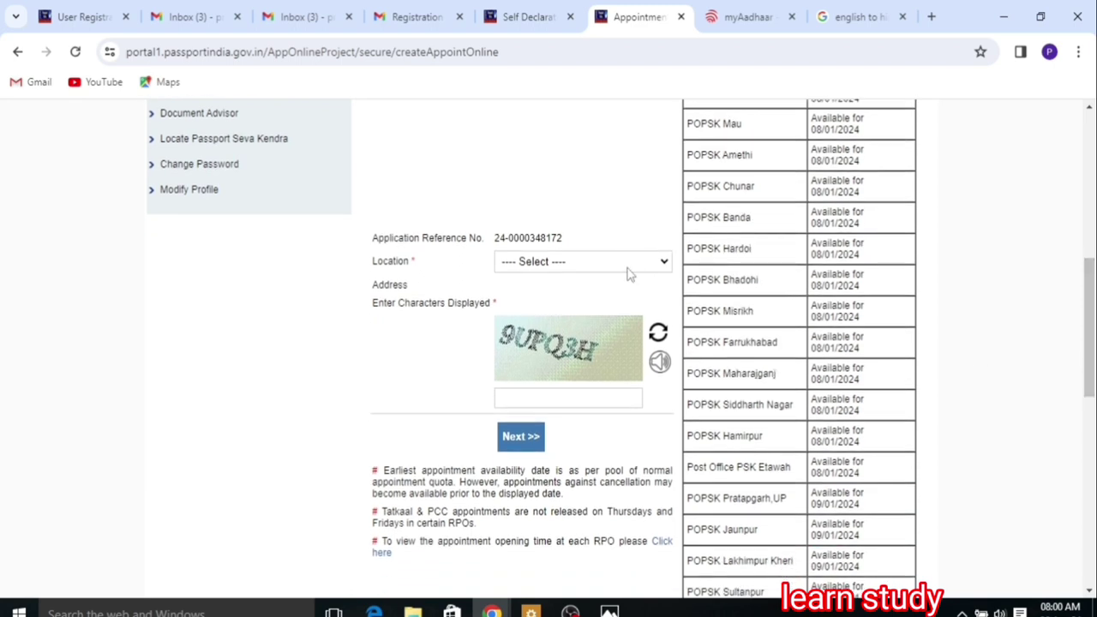
click(630, 265)
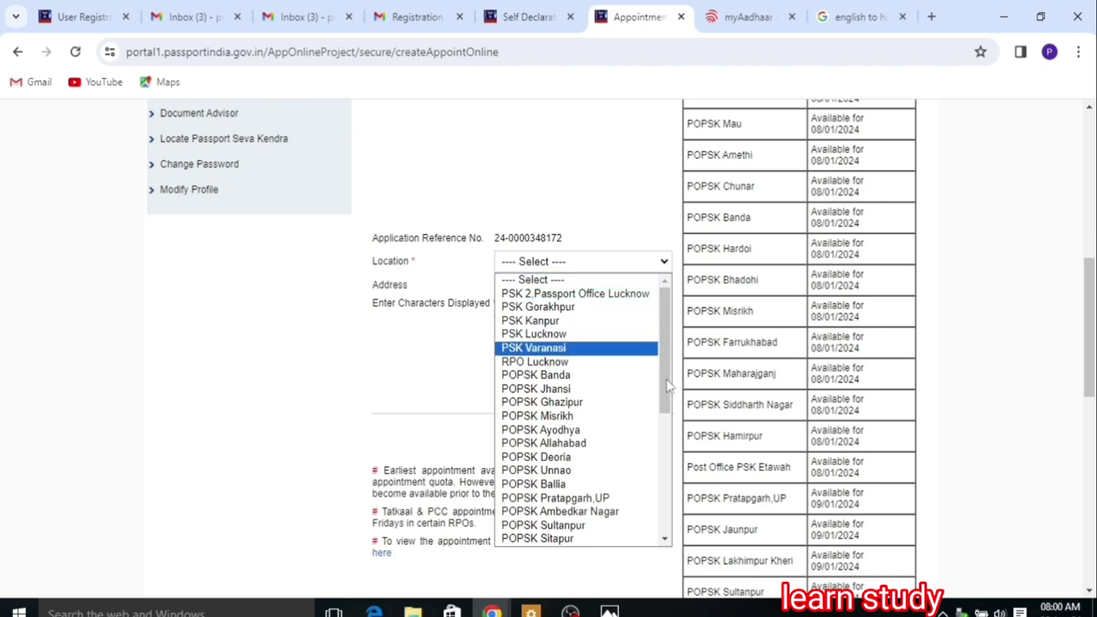
drag(668, 386, 667, 461)
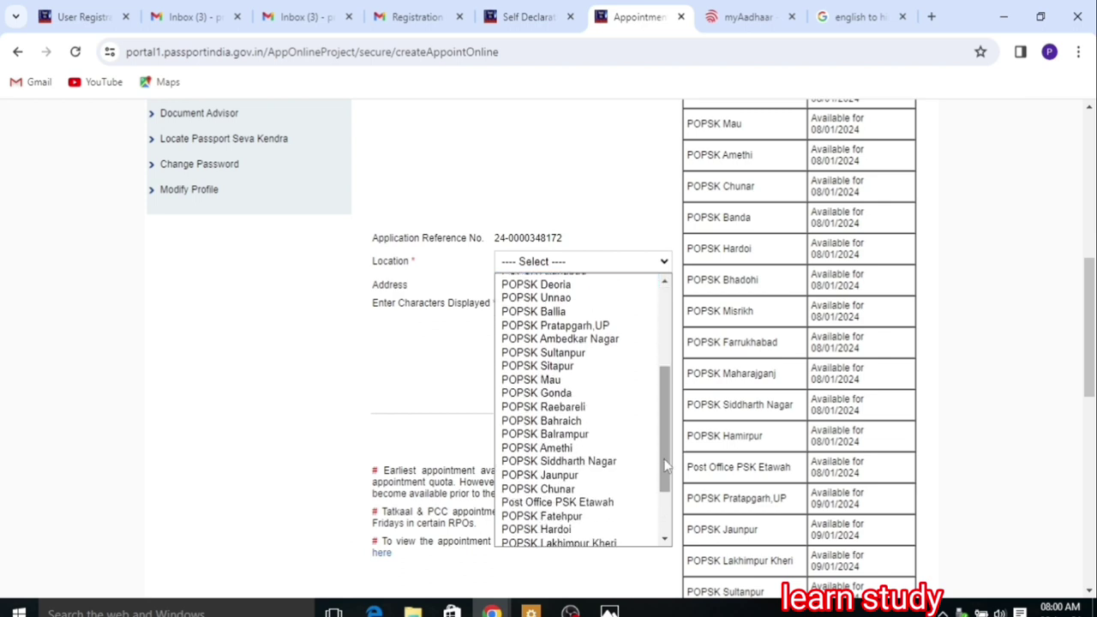
click(577, 476)
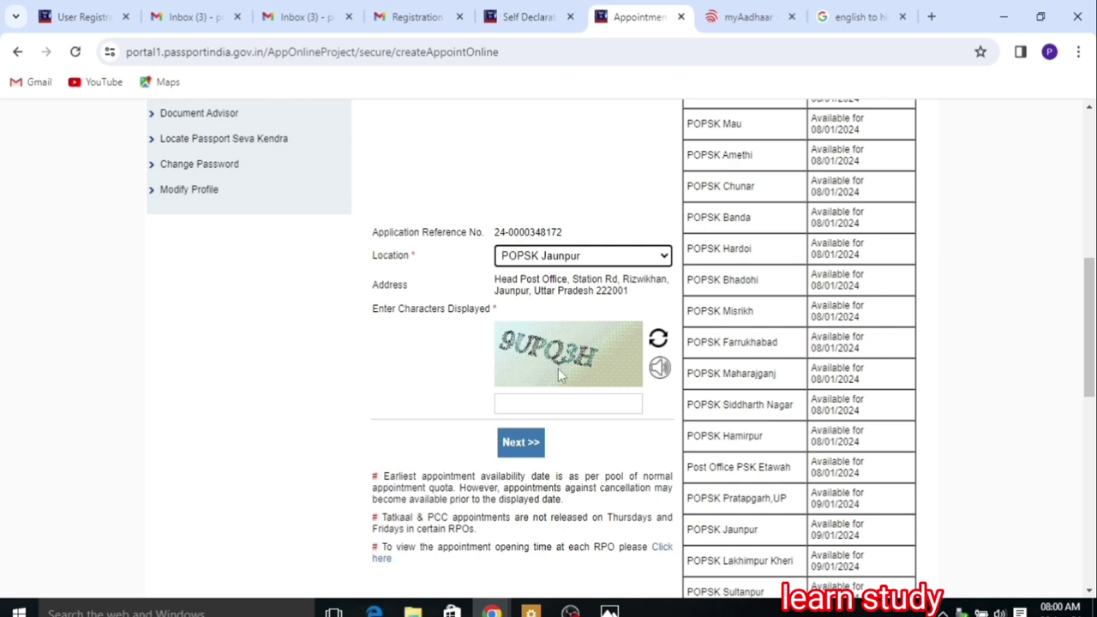
click(533, 398)
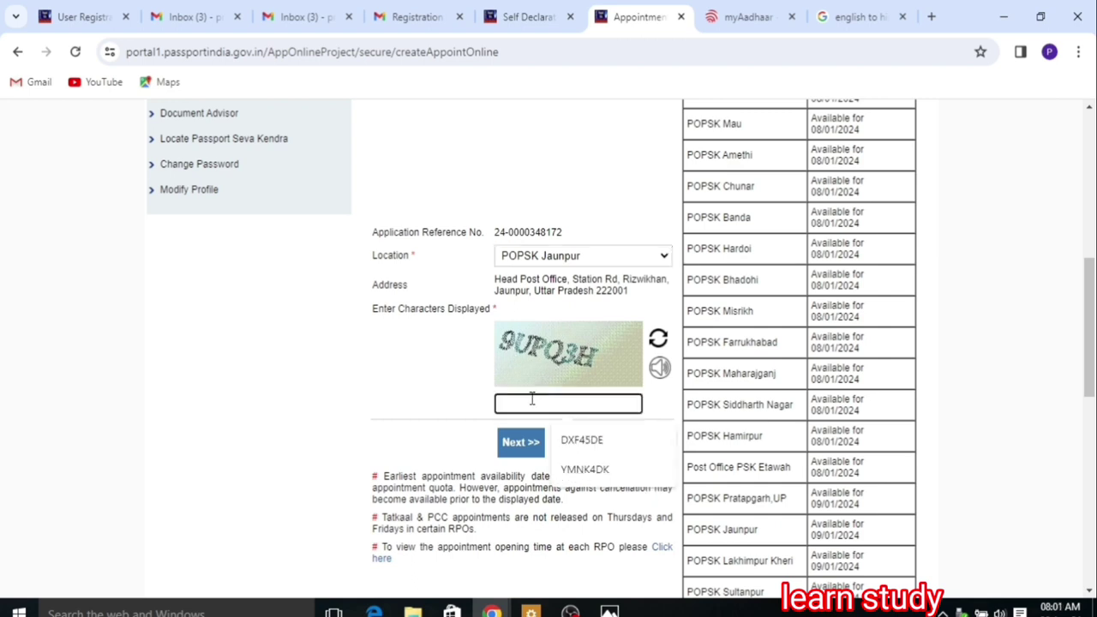
text(9UPQ3H)
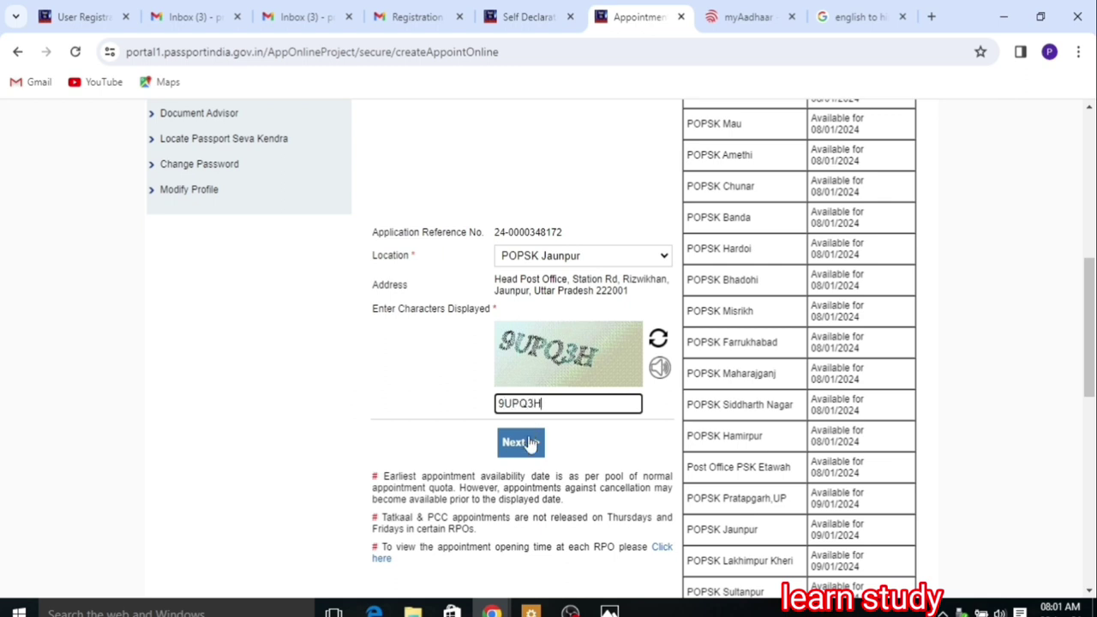
click(532, 443)
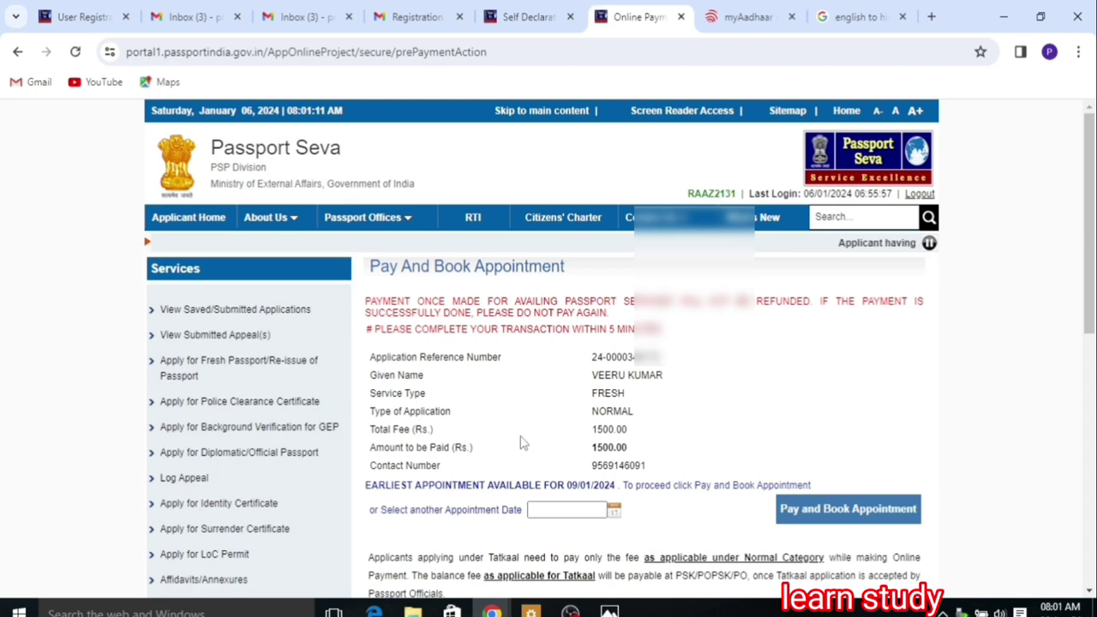
Step: Change the appointment date to 10/01/2024, then pay and book, acknowledging the caution
scroll(451, 344, down, 2)
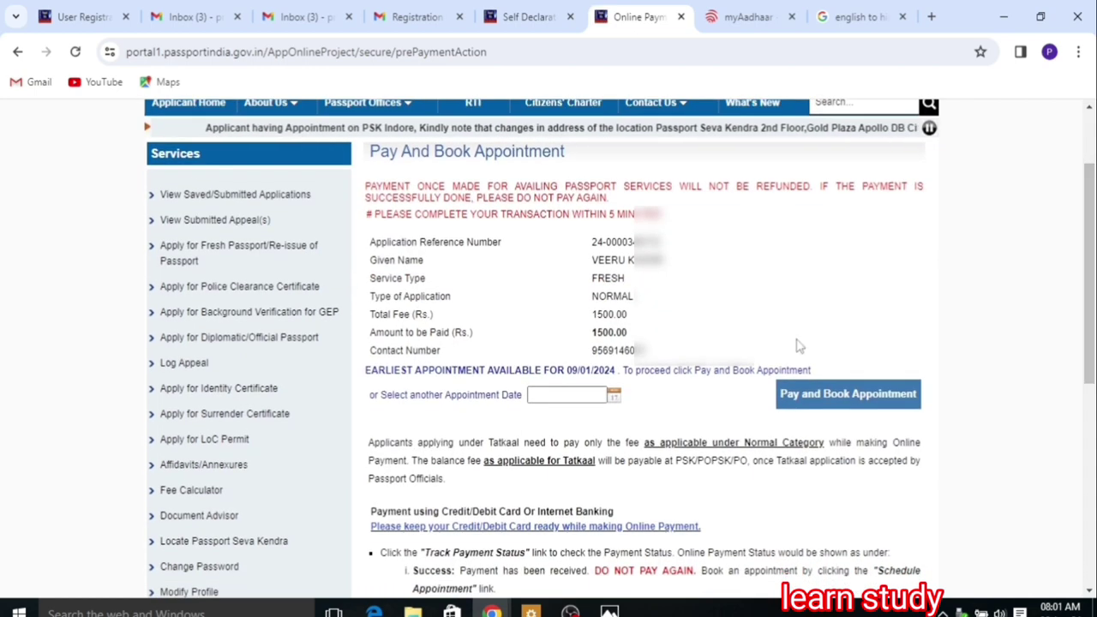
click(614, 394)
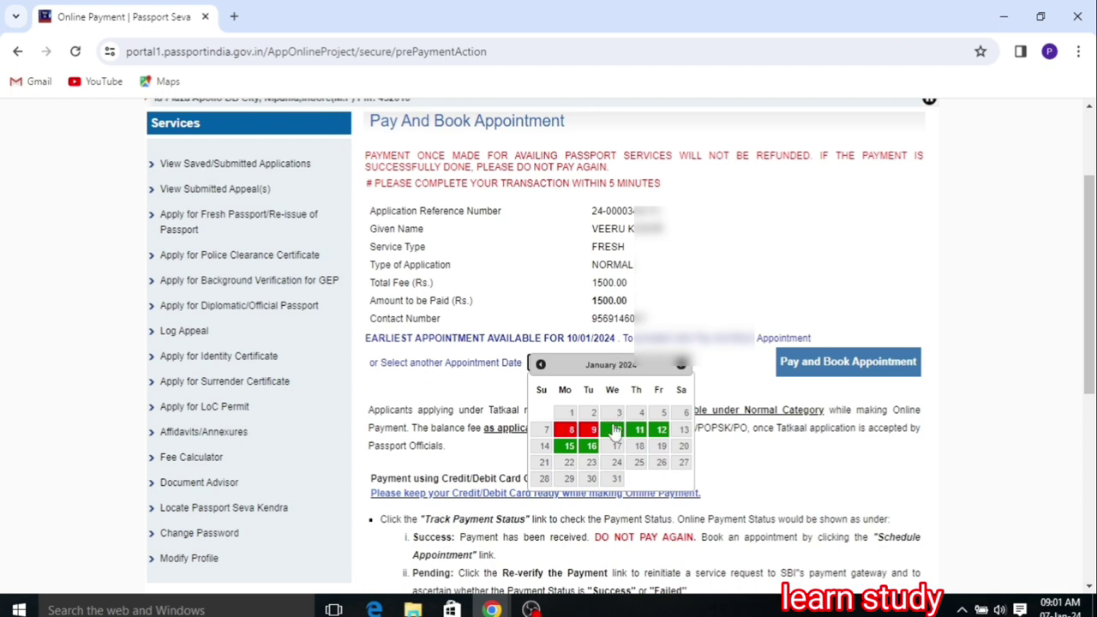
click(615, 431)
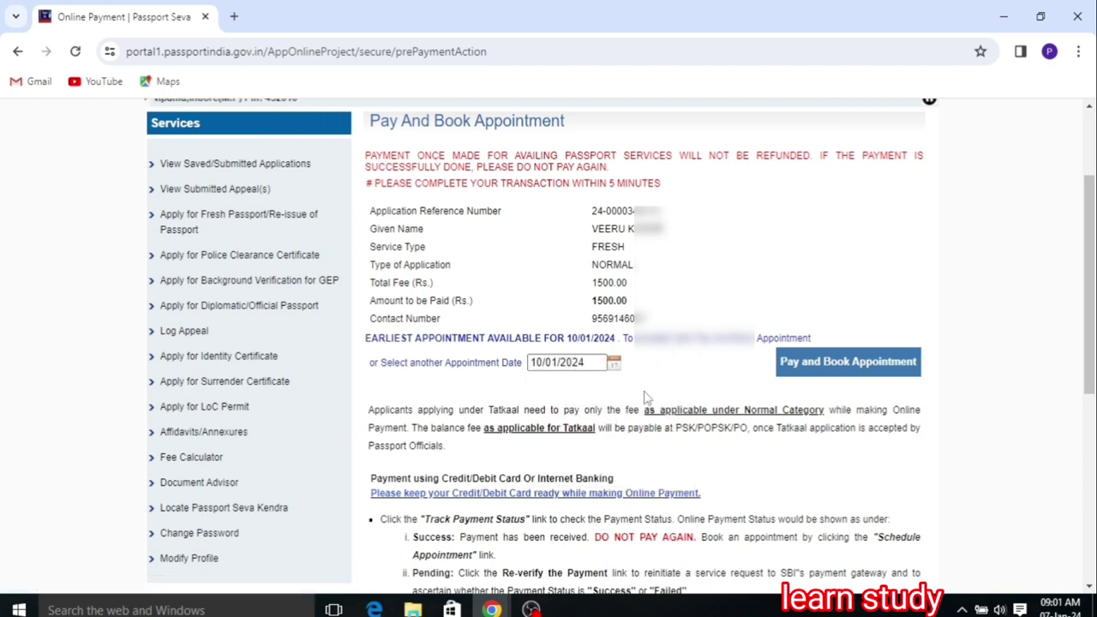
click(812, 363)
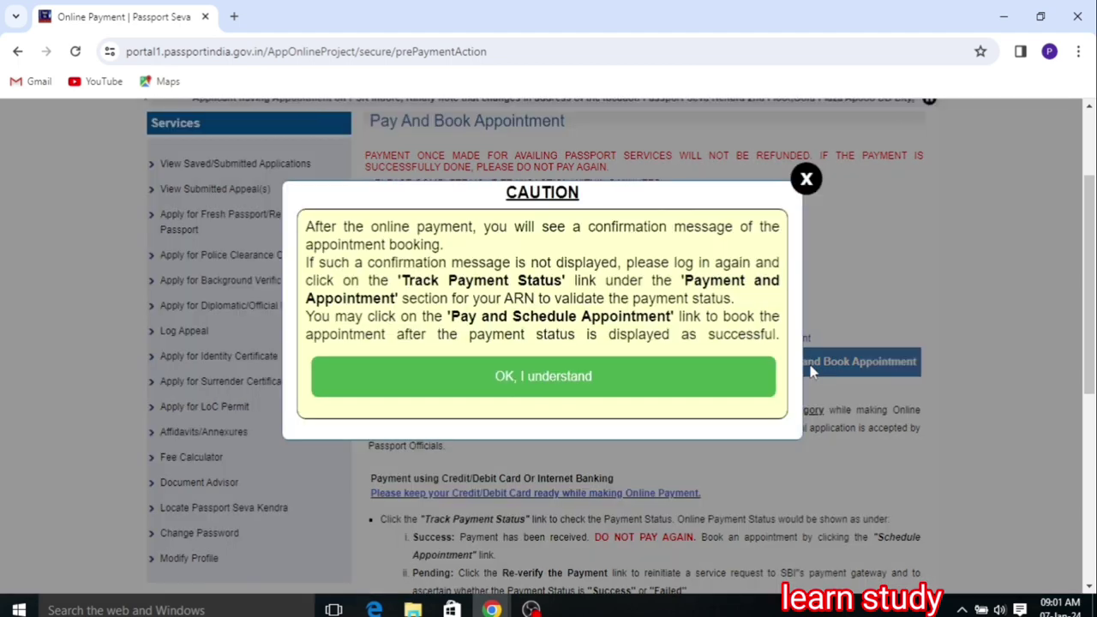
click(649, 386)
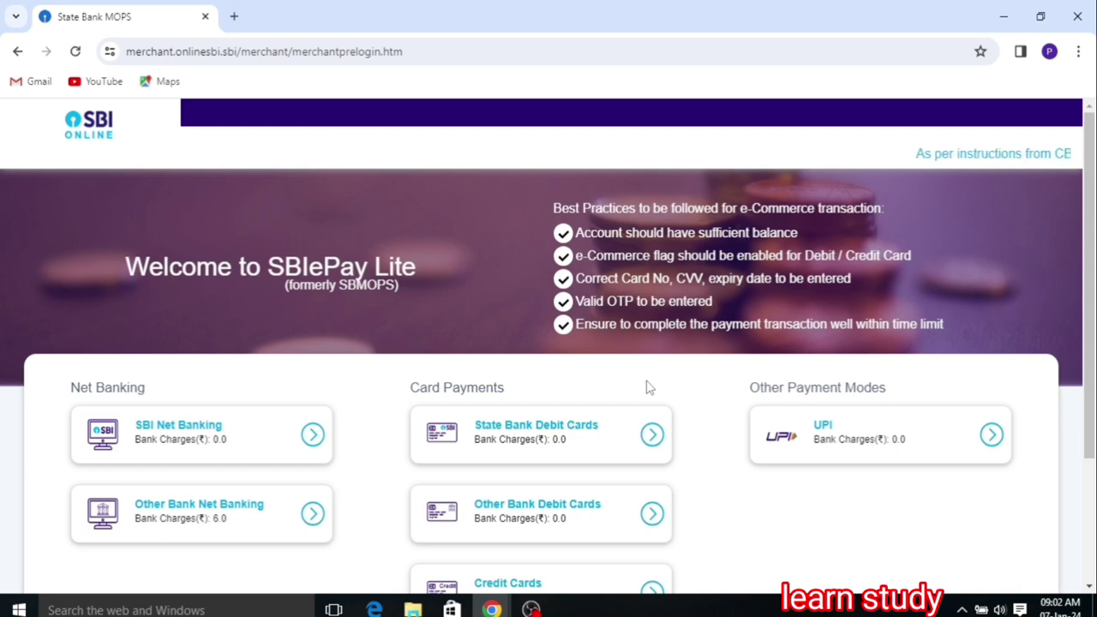
Step: Pay the 1500.00 fee in SBI ePay Lite by UPI with the QR code option
click(853, 442)
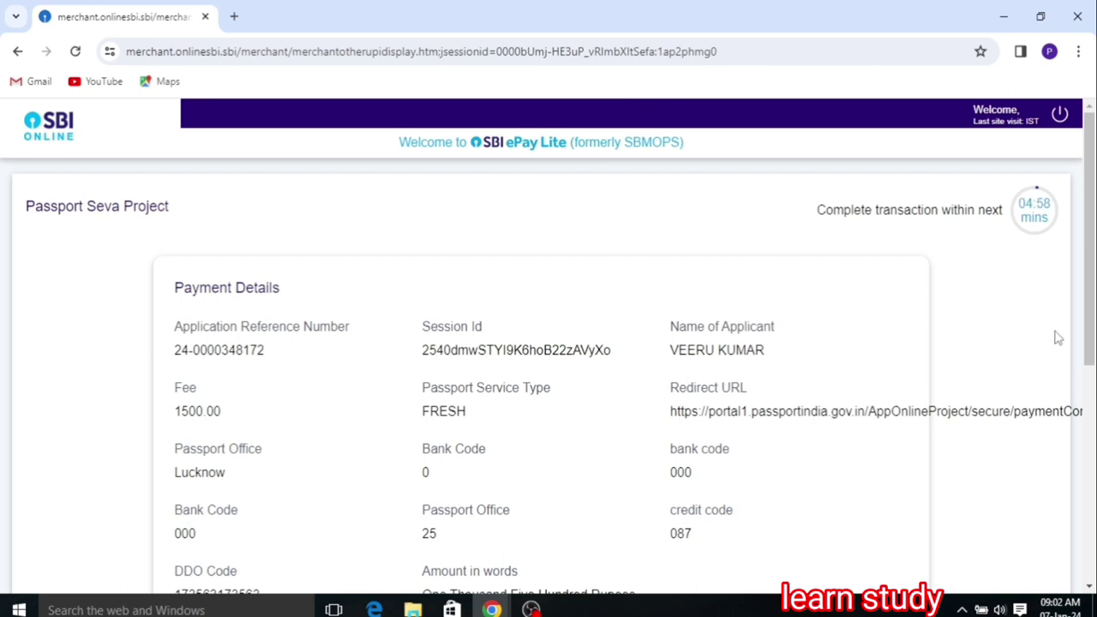
drag(1093, 345, 1090, 533)
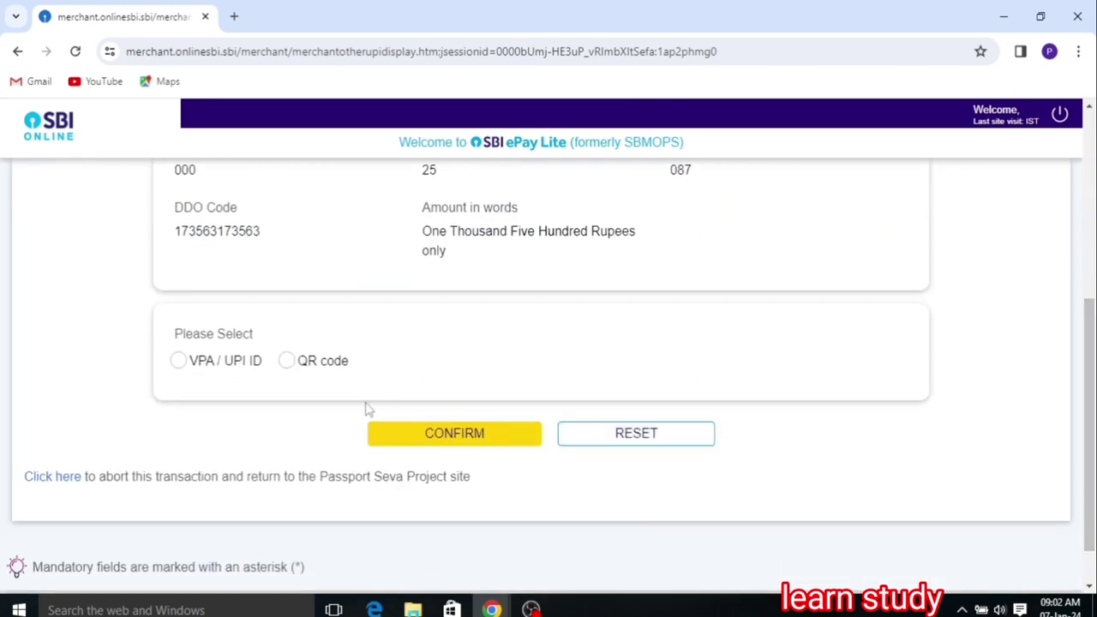
click(288, 361)
click(436, 433)
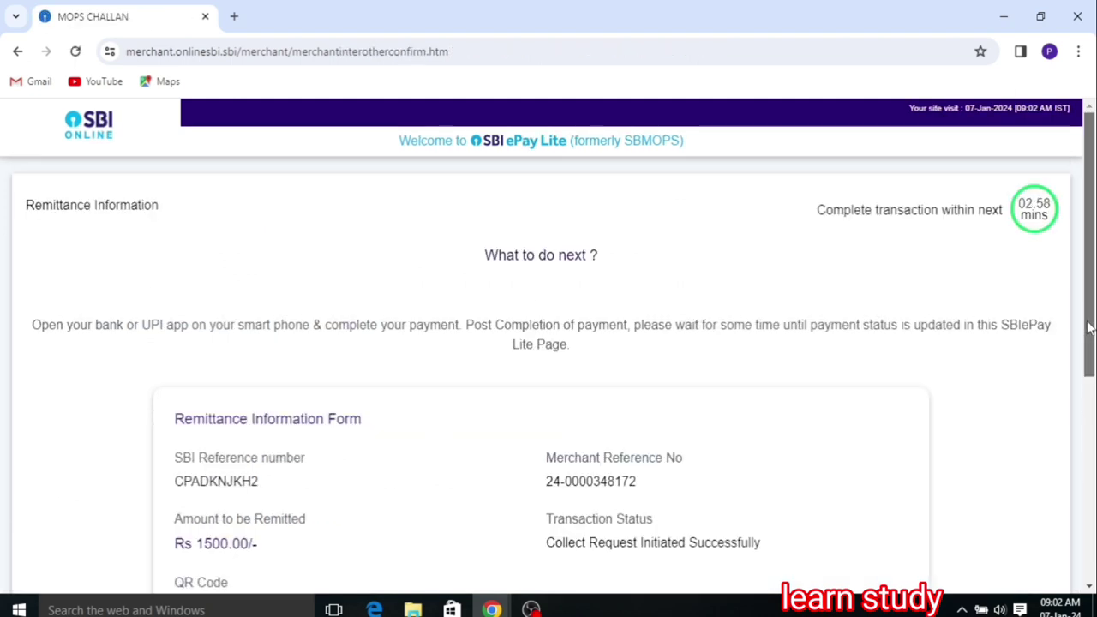
drag(1087, 323, 1091, 466)
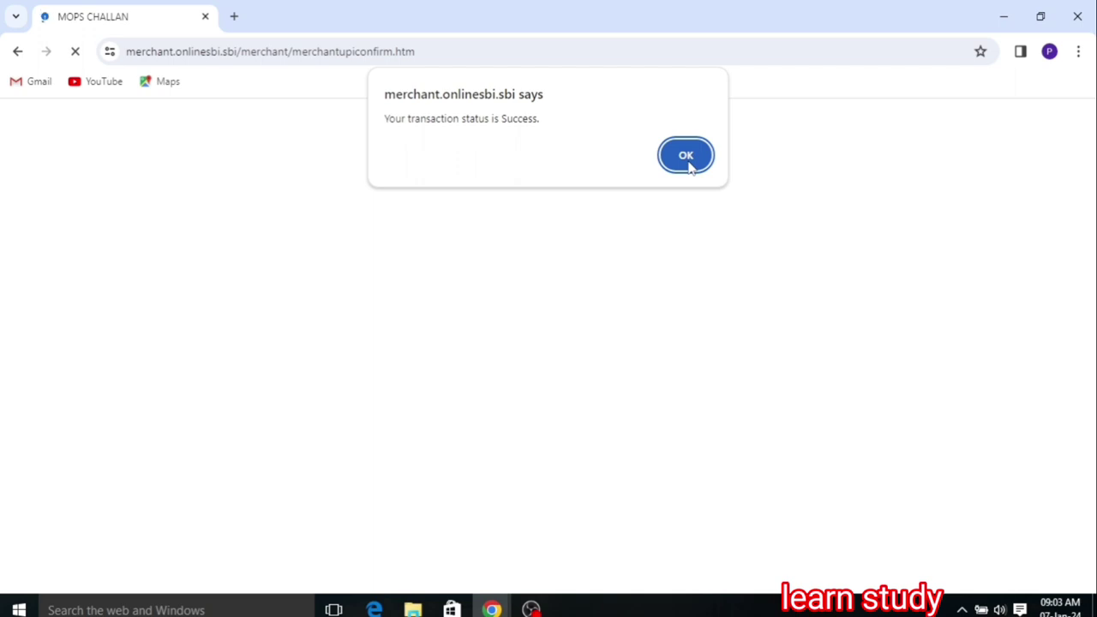
Step: Dismiss the payment success alert and open Print Application Receipt from the appointment confirmation
click(686, 157)
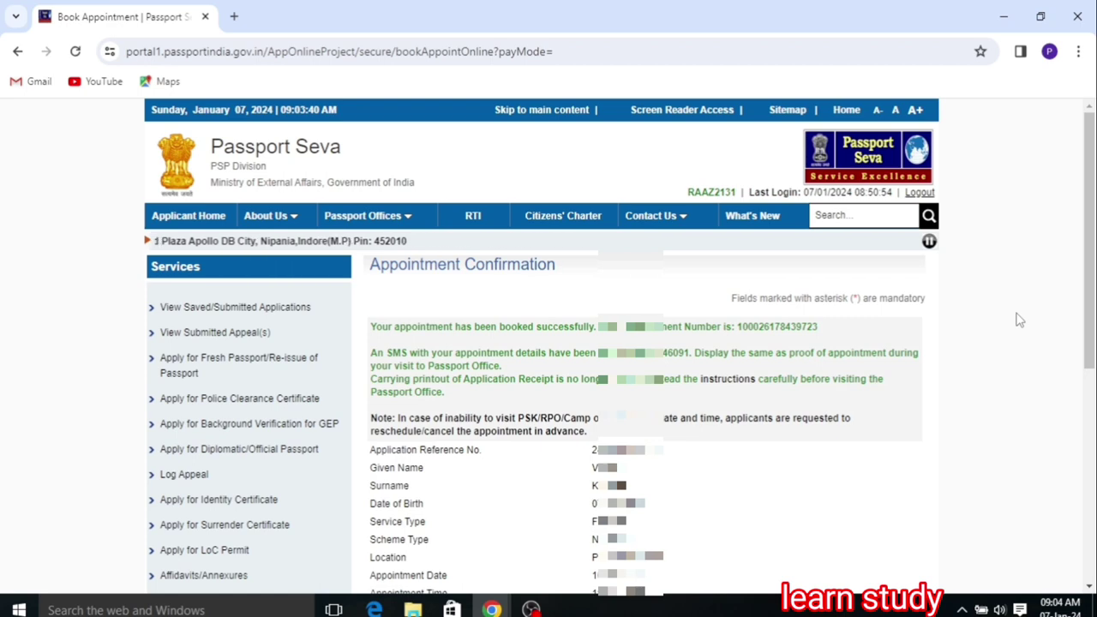
drag(1087, 337, 1089, 498)
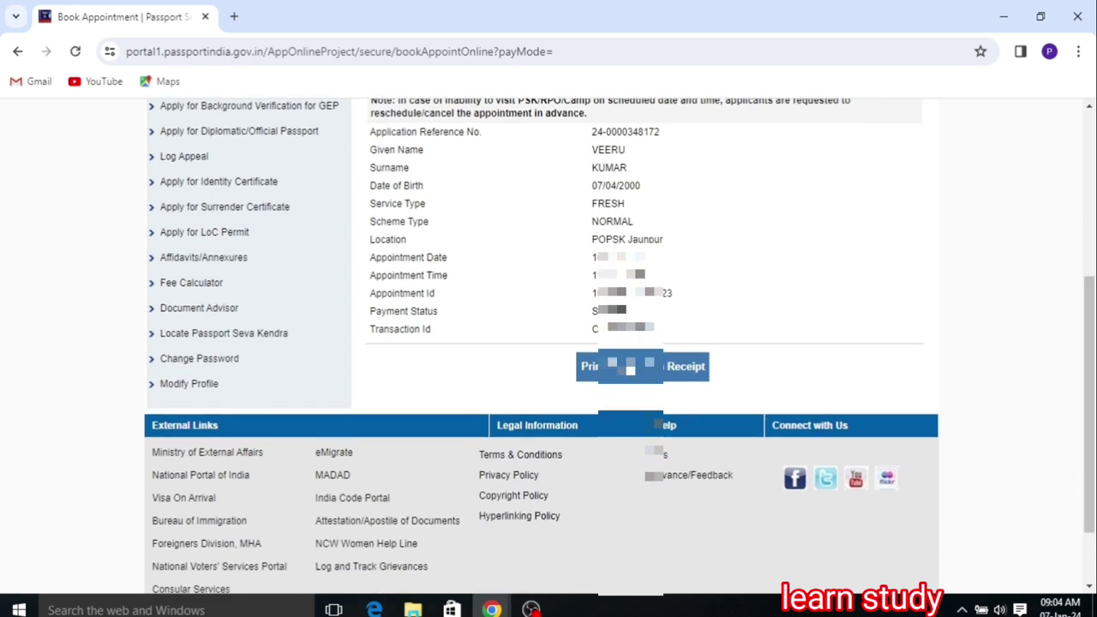
click(619, 367)
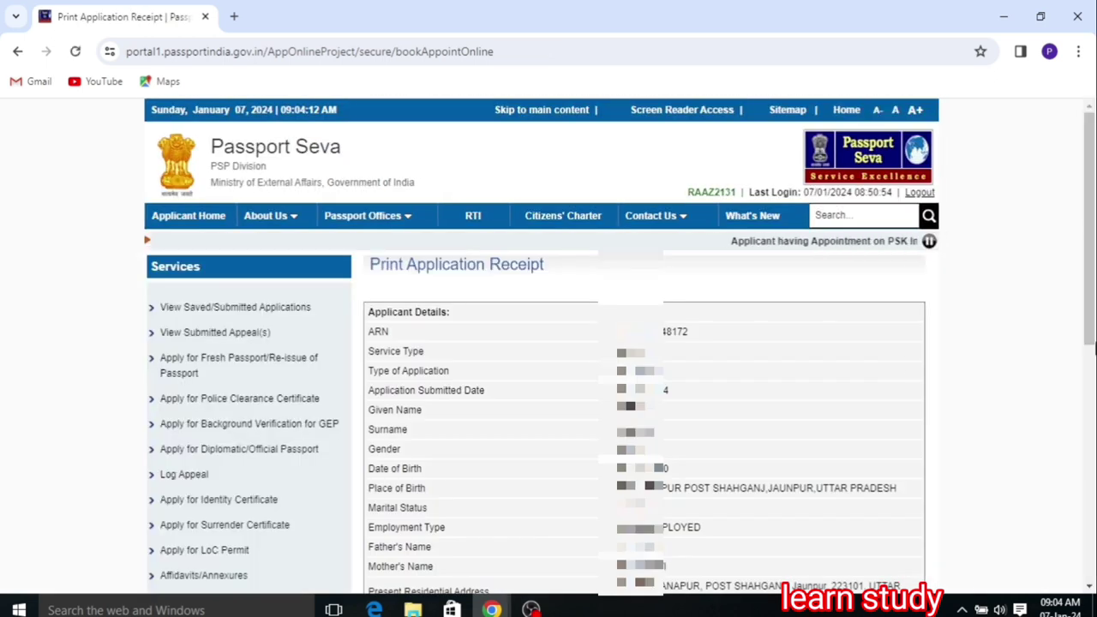
Step: Open the Online Appointment Receipt in a new tab and start printing it via Microsoft Print to PDF
drag(1088, 336, 1090, 497)
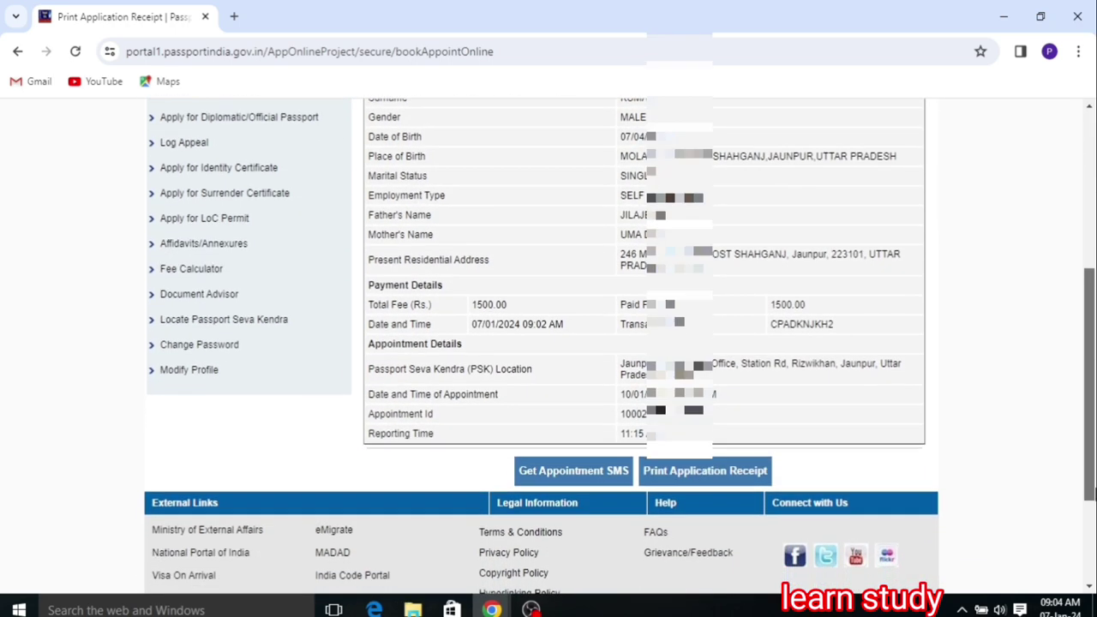
click(701, 474)
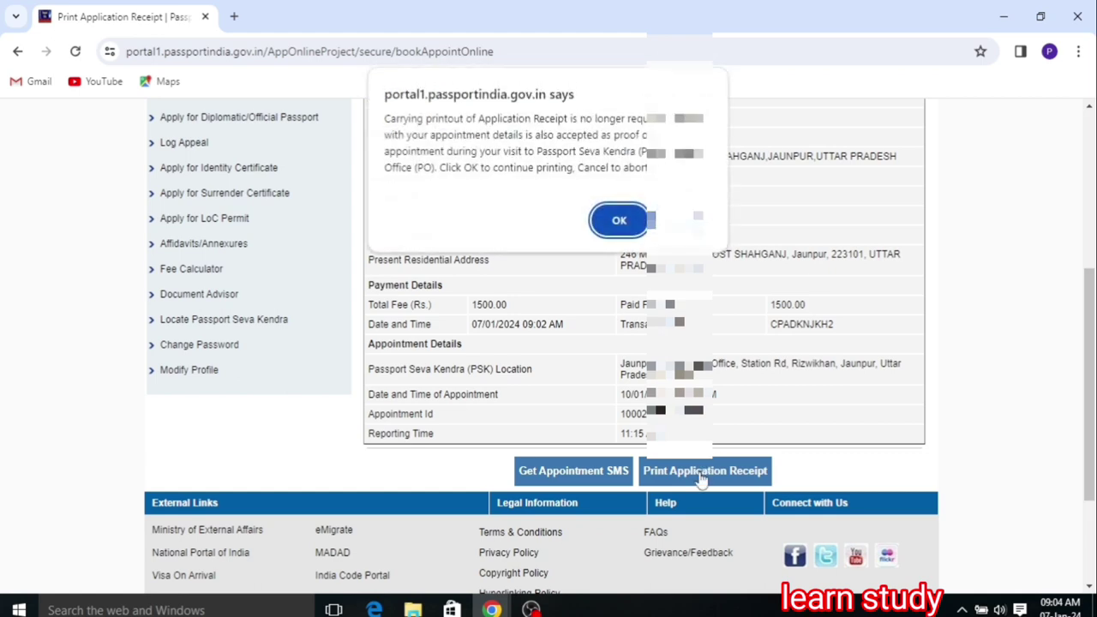
click(619, 221)
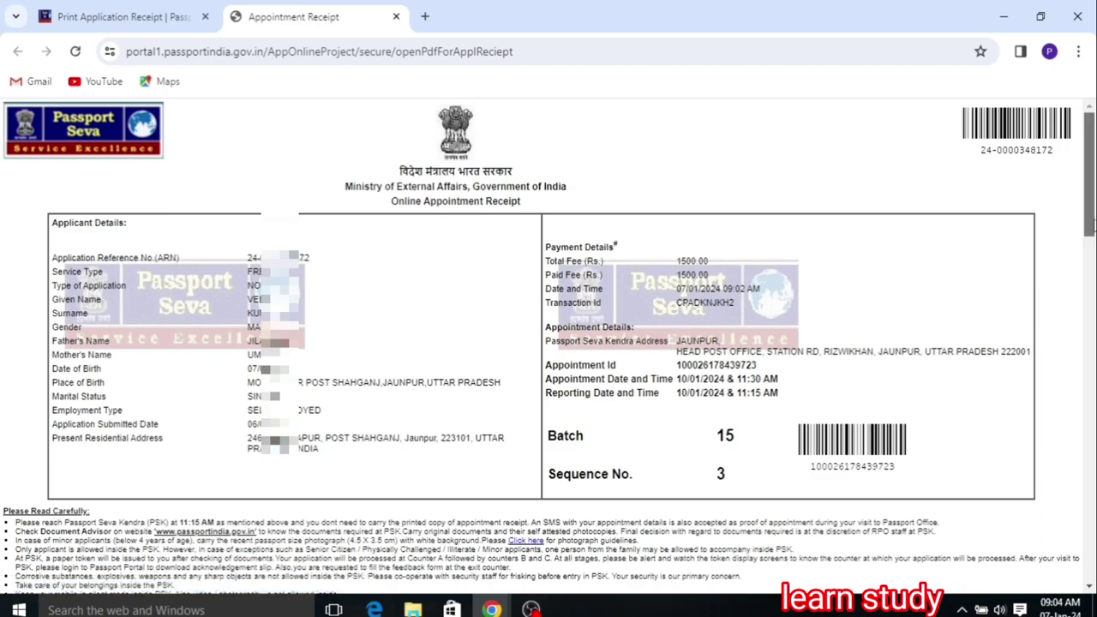
drag(1088, 227, 1089, 514)
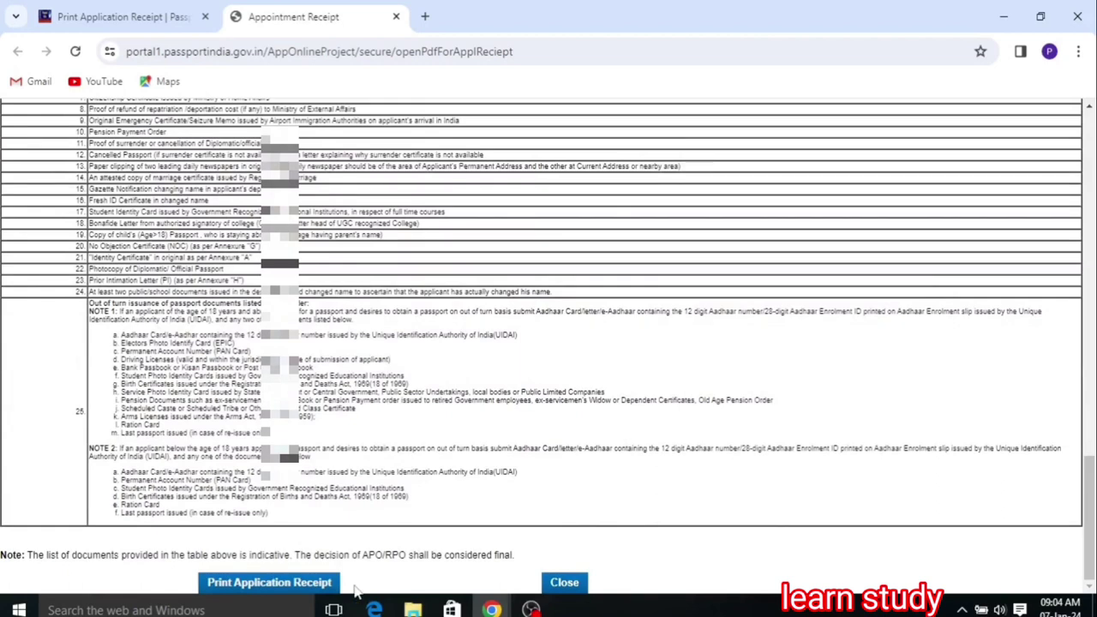
click(300, 583)
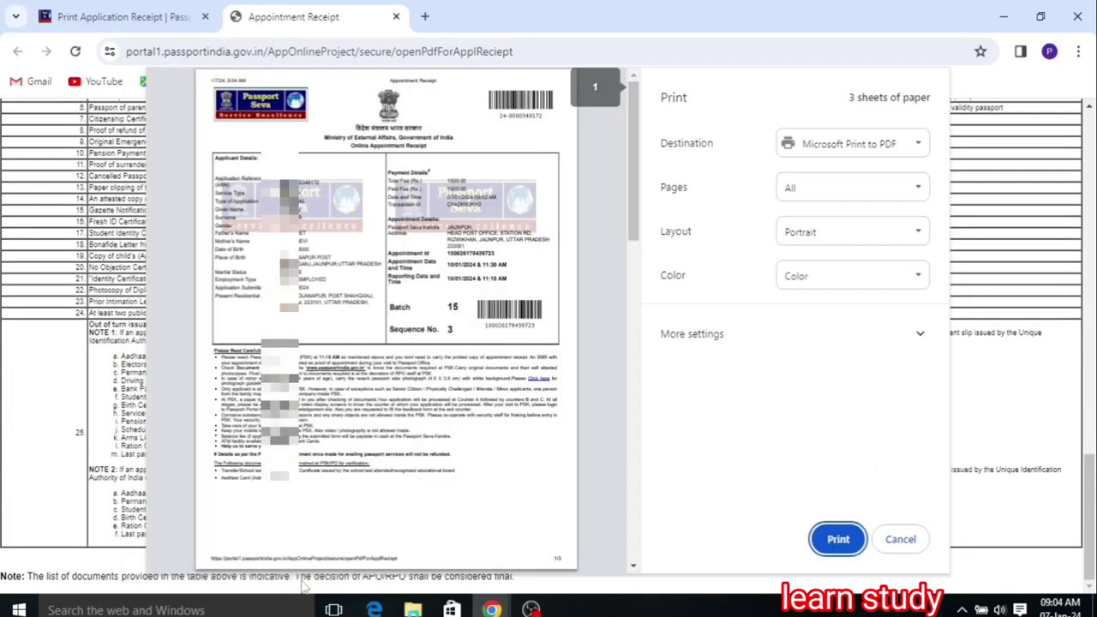
Step: Save the receipt as a PDF named PAASPORT SEVA, dismiss the alert, and show the desktop
click(836, 539)
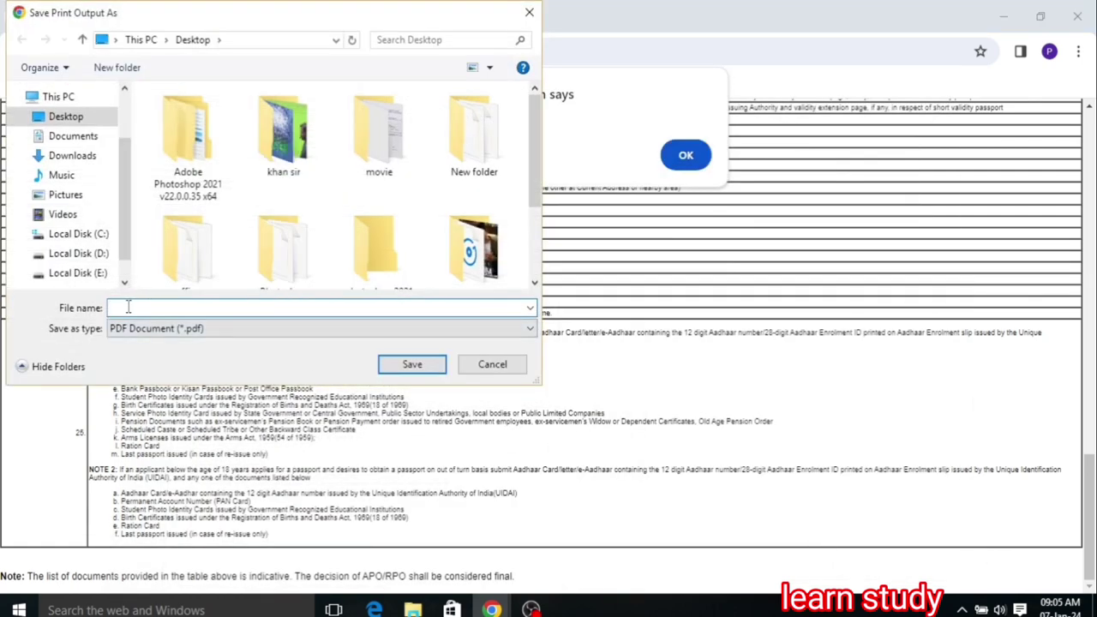
text(PAASPORT SEVA)
click(403, 366)
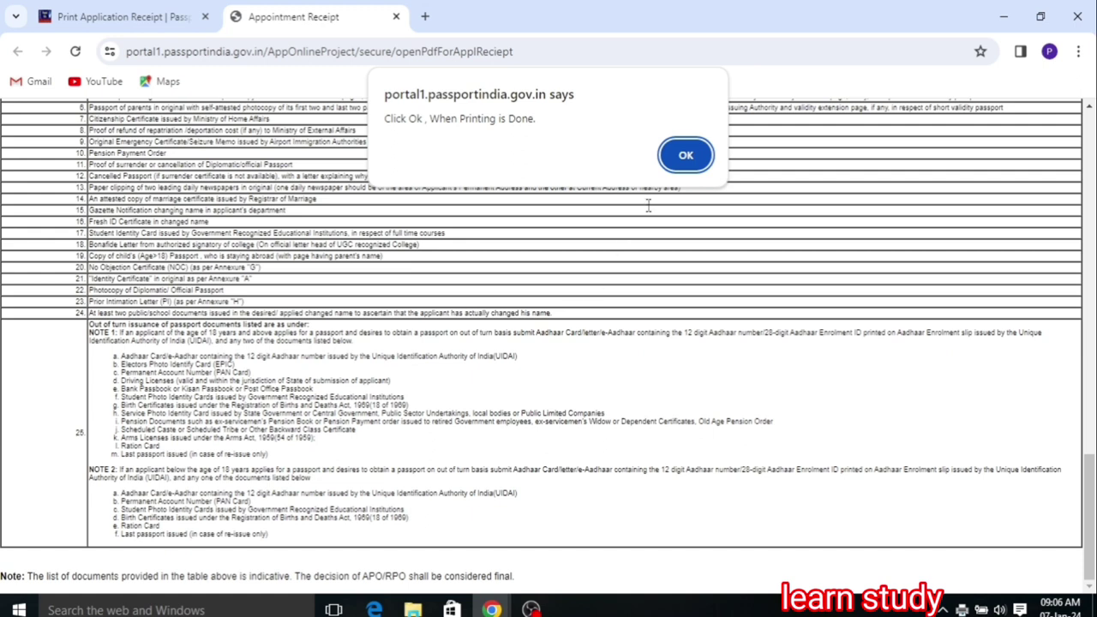
click(685, 158)
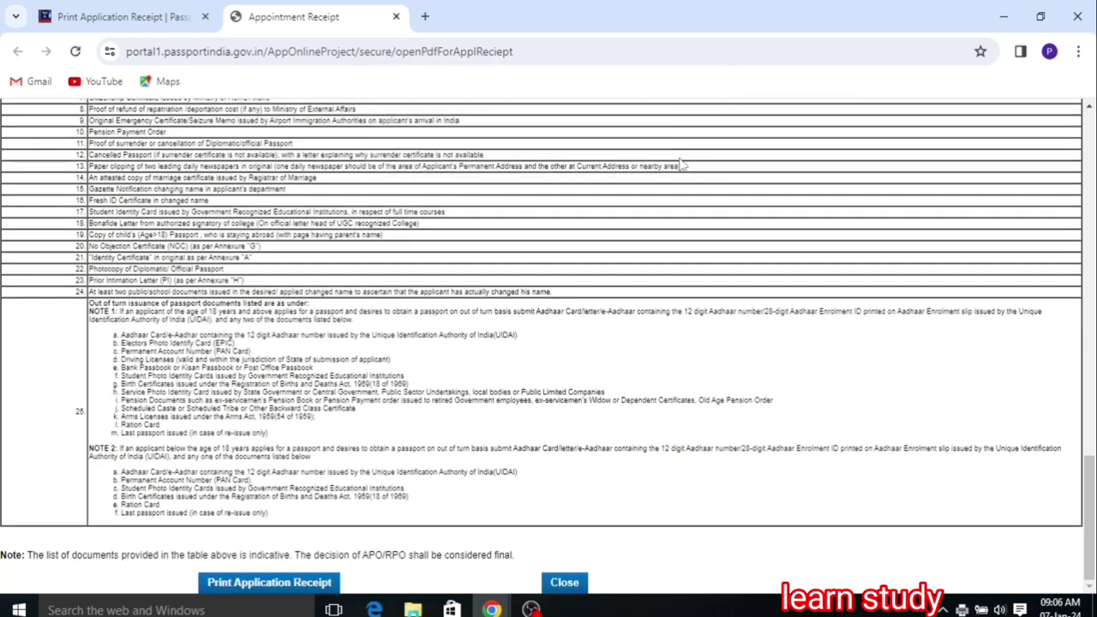
key(super+d)
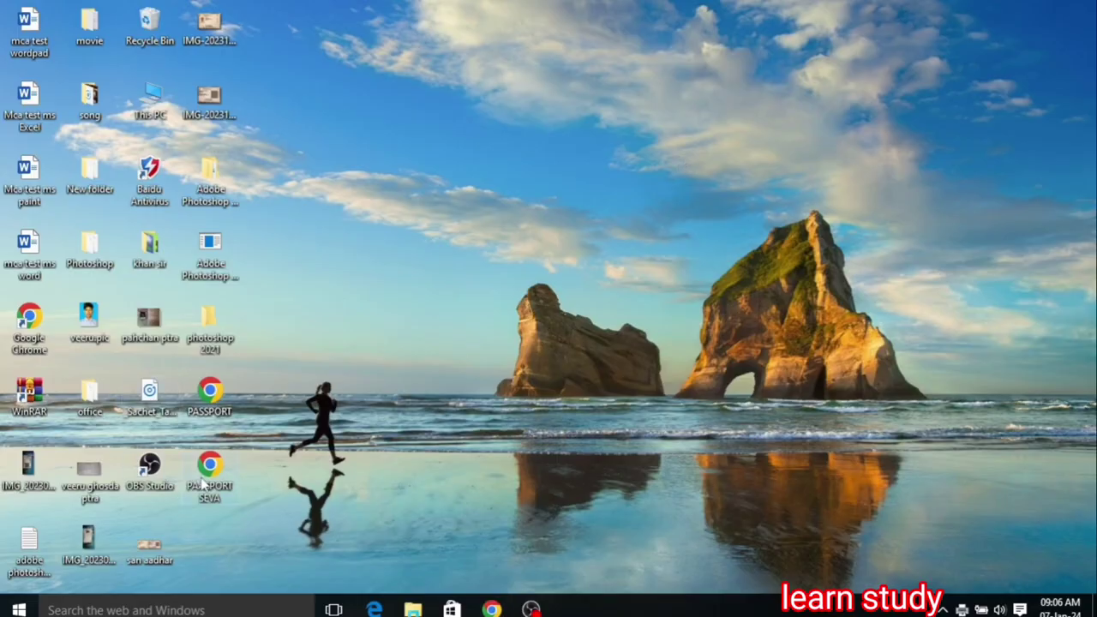
Step: Open PAASPORT SEVA.pdf from the desktop to view the three-page Appointment Receipt
double_click(209, 472)
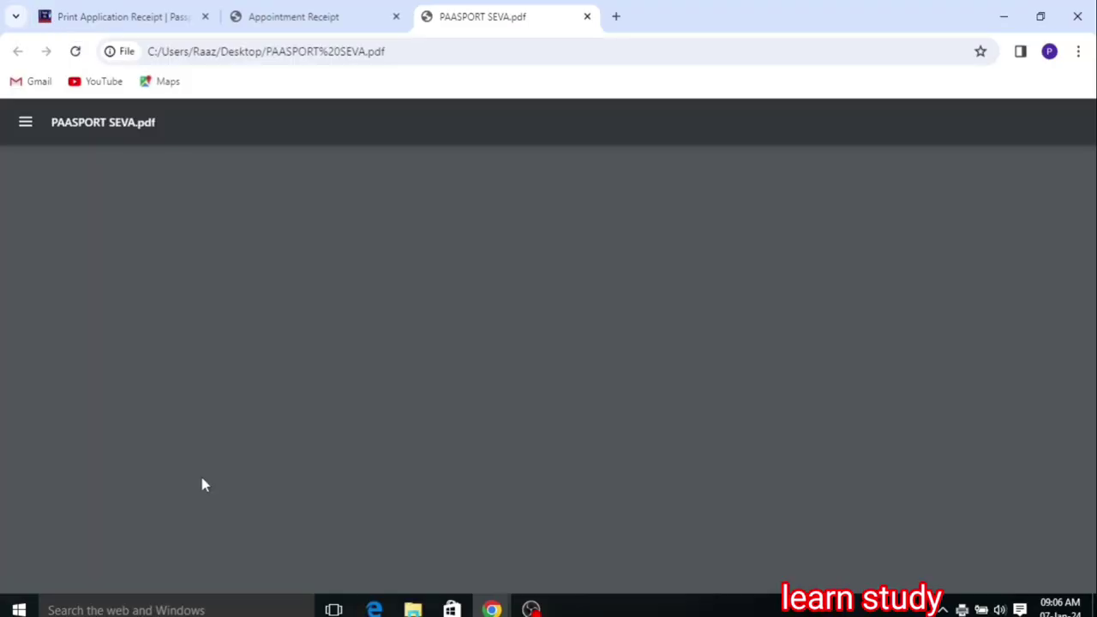